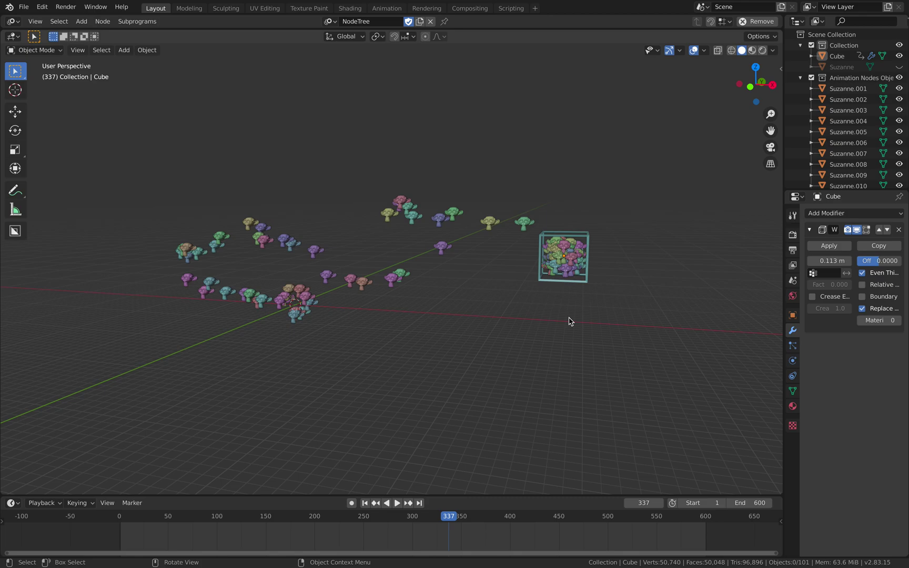
Play the animation from different frames and examine how the monkey copies follow the moving wireframe cube
click(398, 504)
middle_drag(470, 397, 486, 395)
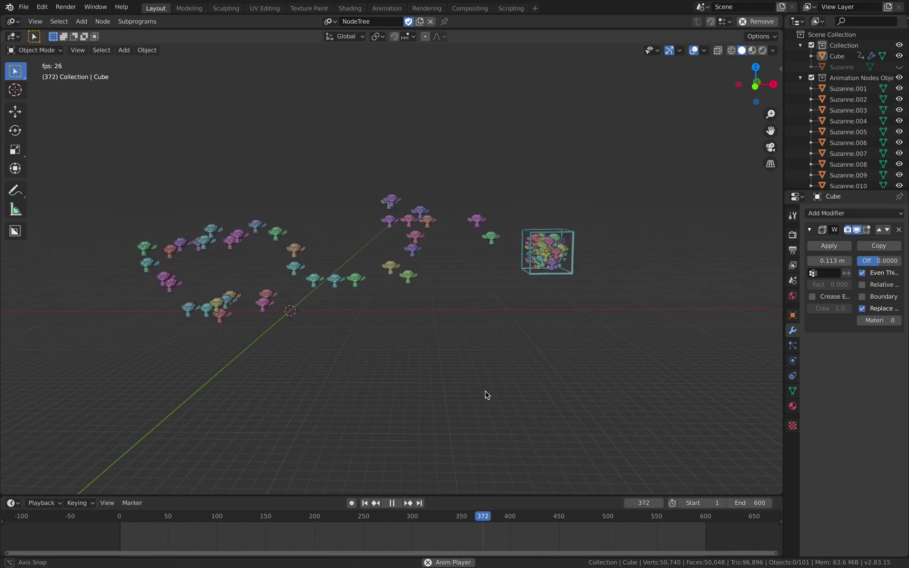
middle_drag(463, 362, 457, 364)
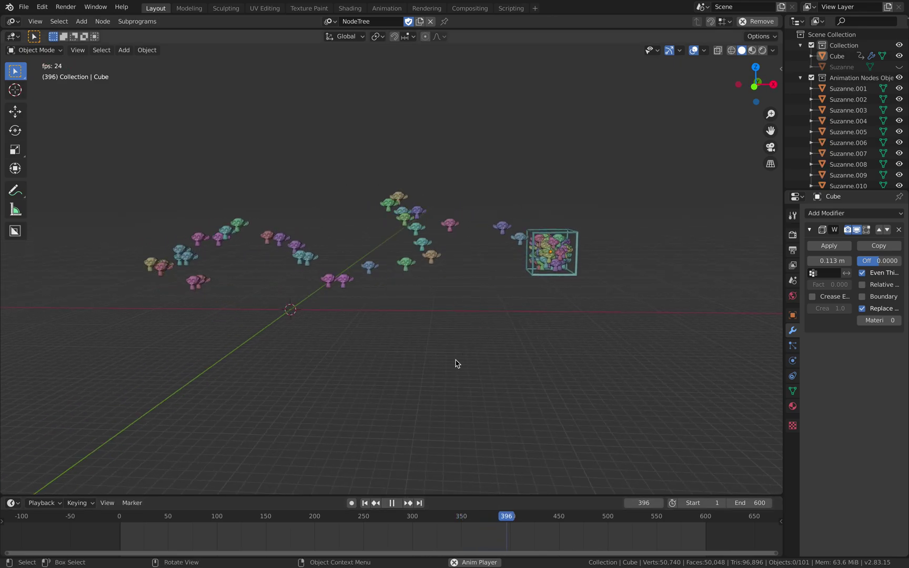
click(148, 516)
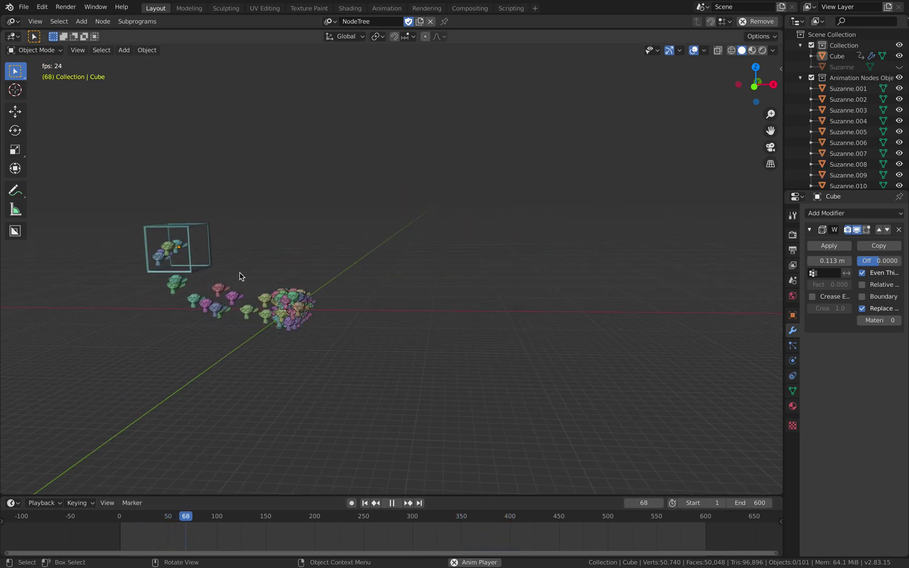
scroll(310, 228, up, 1)
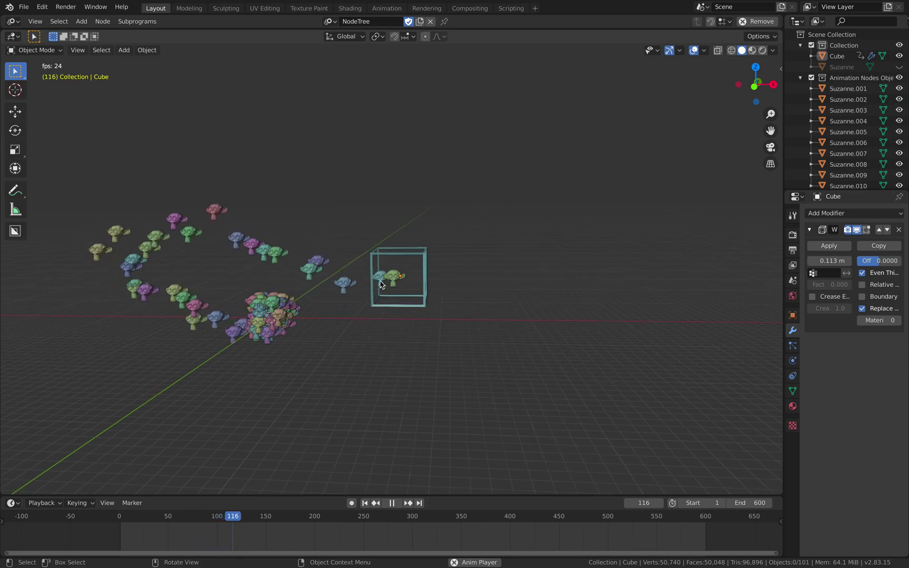
middle_drag(384, 284, 462, 253)
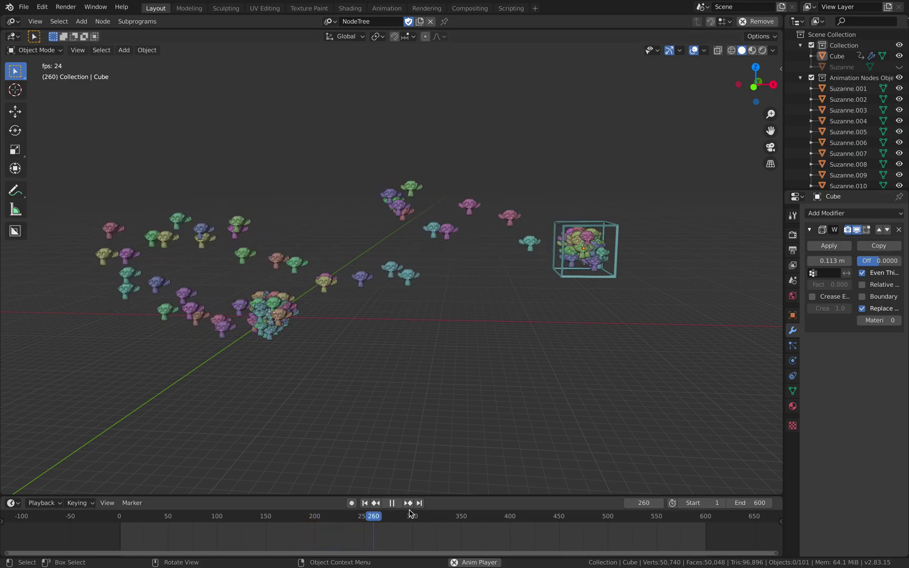
drag(409, 513, 476, 515)
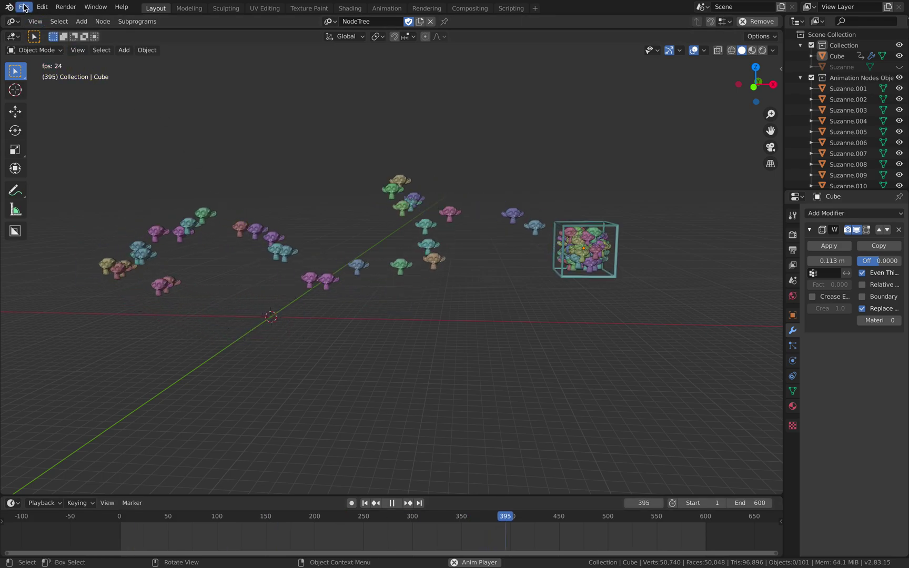
Quit the program without saving the changes to action_test_002
click(23, 8)
click(31, 219)
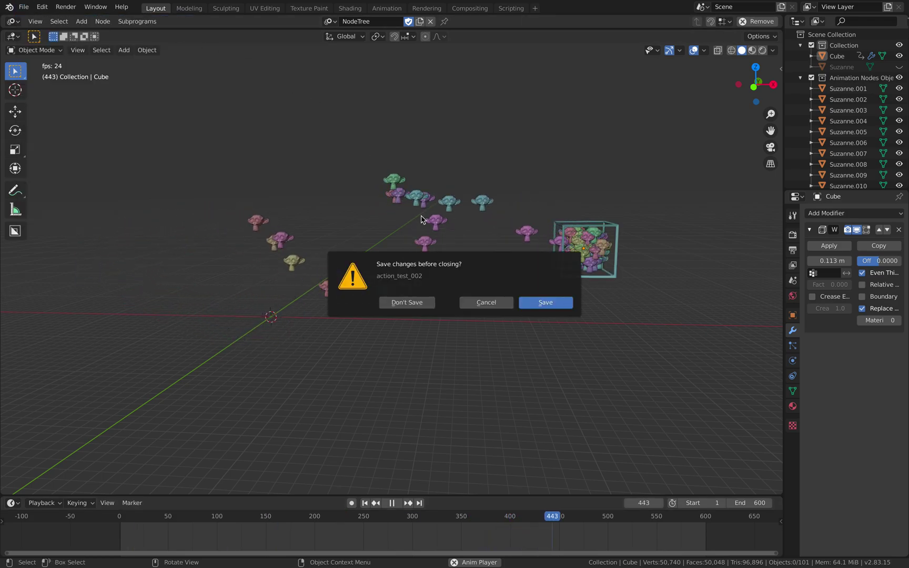
click(420, 304)
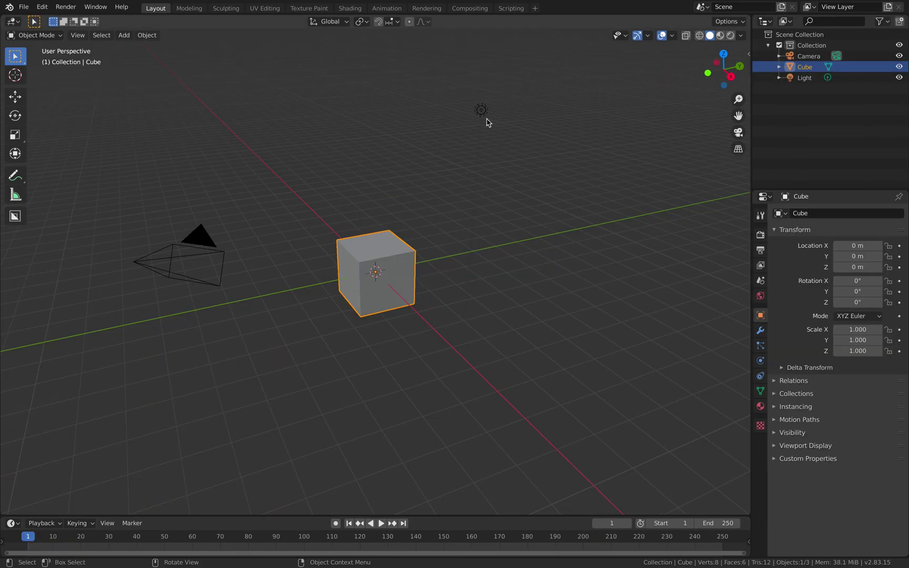
Delete the default light and camera from the new scene, keeping only the cube
click(482, 112)
shift+click(205, 249)
key(x)
click(205, 248)
middle_drag(393, 247, 395, 226)
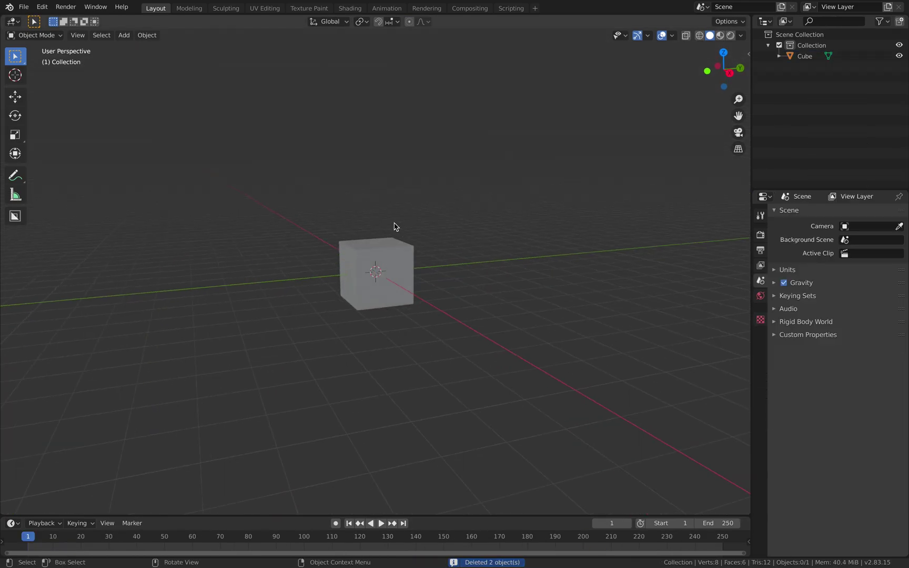
Add a Wireframe modifier to the default cube
click(393, 254)
scroll(447, 250, up, 1)
click(760, 331)
click(809, 215)
click(708, 429)
middle_drag(493, 318, 657, 315)
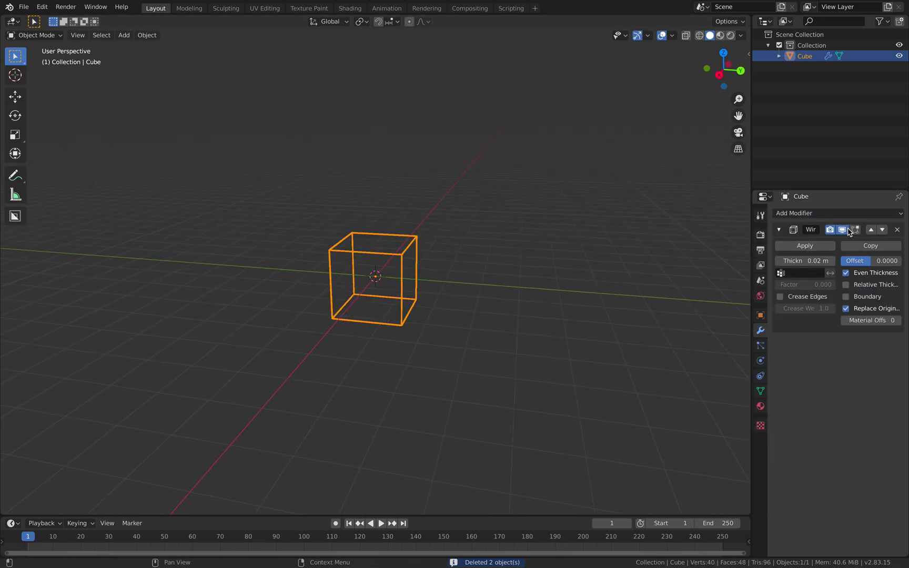
Increase the Wireframe modifier's thickness to about 0.078 m
drag(805, 260, 836, 261)
click(536, 236)
middle_drag(536, 236, 568, 238)
click(408, 252)
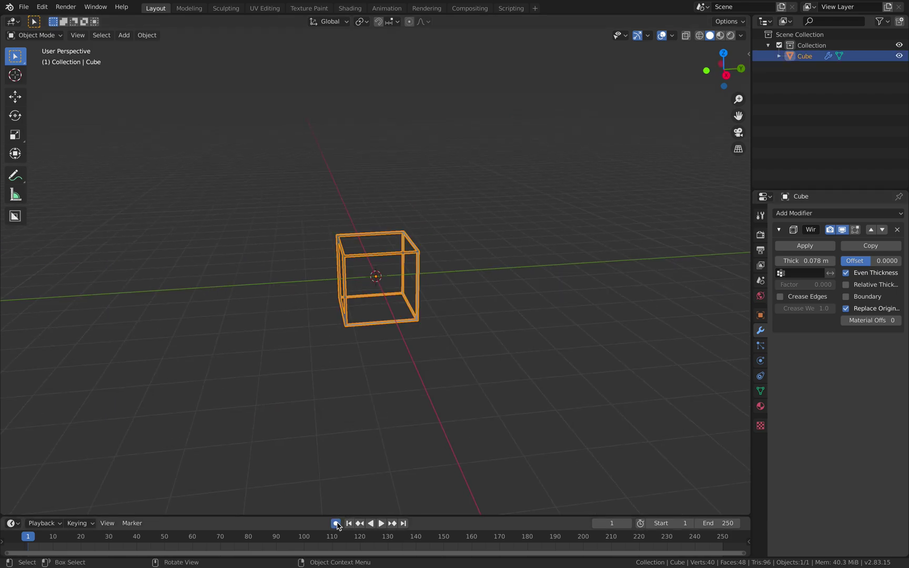
Record a freehand movement of the cube with auto keying during playback up to about frame 55, and return to frame 1
scroll(391, 424, down, 2)
middle_drag(395, 422, 382, 419)
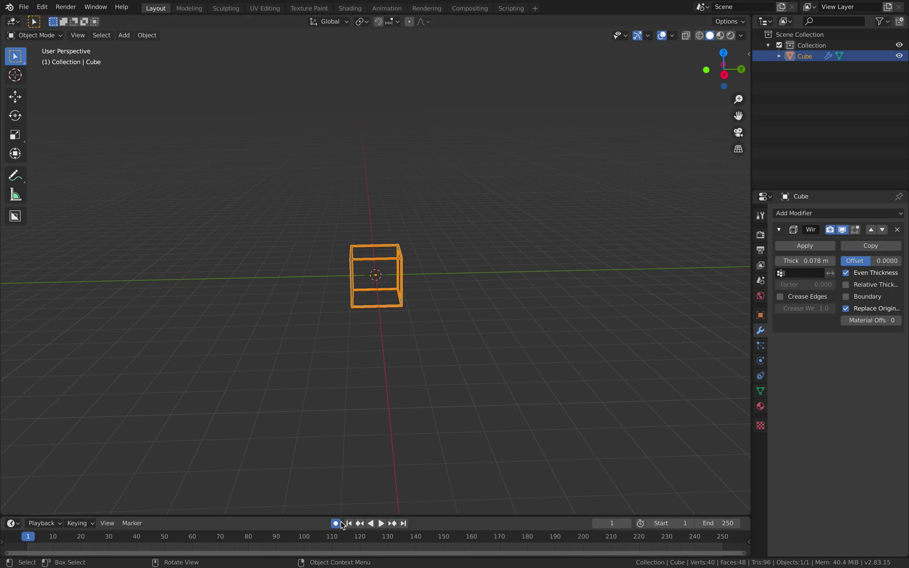
click(380, 523)
key(g)
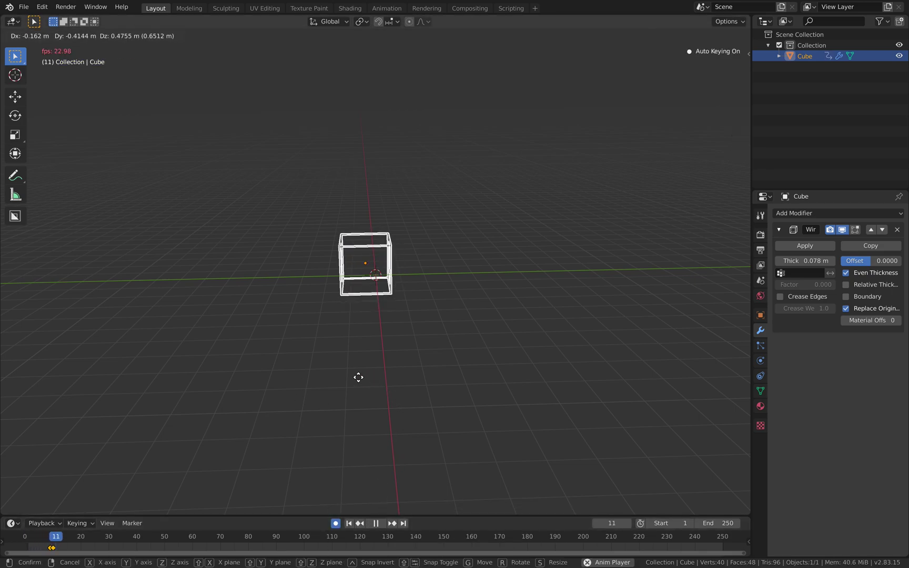
click(699, 326)
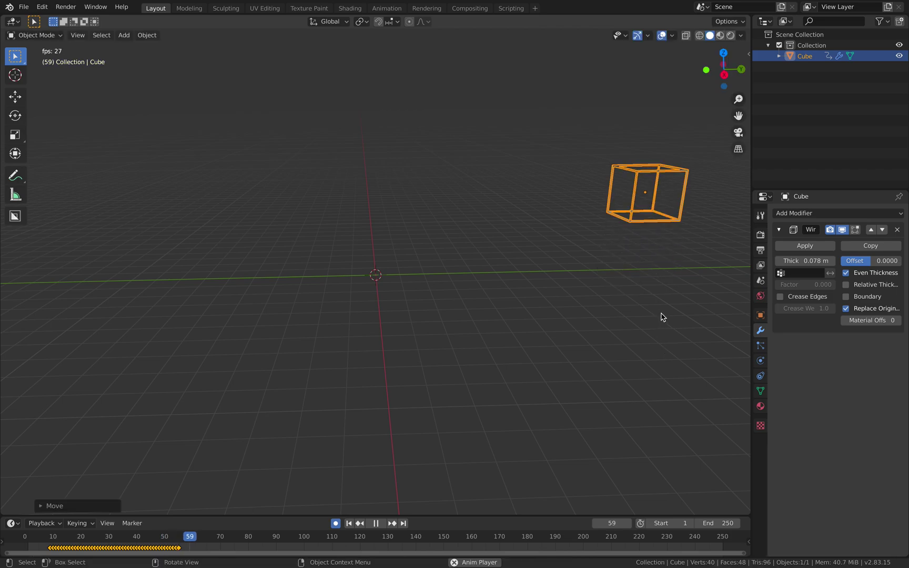
key(space)
click(348, 524)
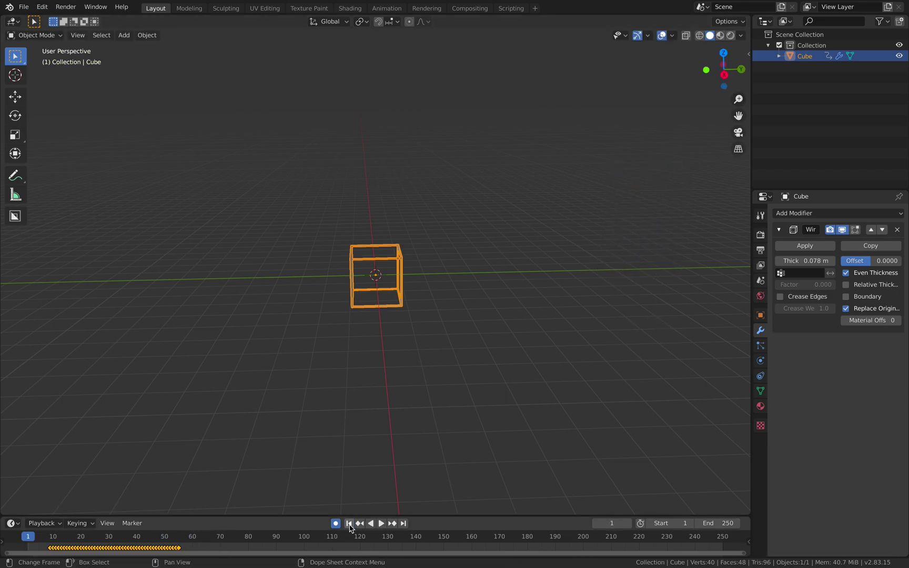
Save the scene as a new file named trail_action_001.blend
click(24, 7)
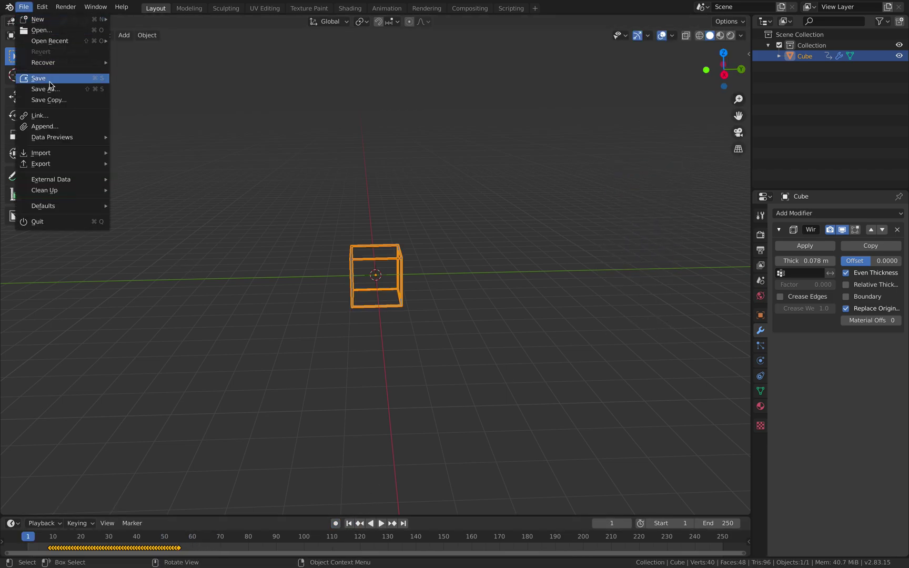
click(46, 88)
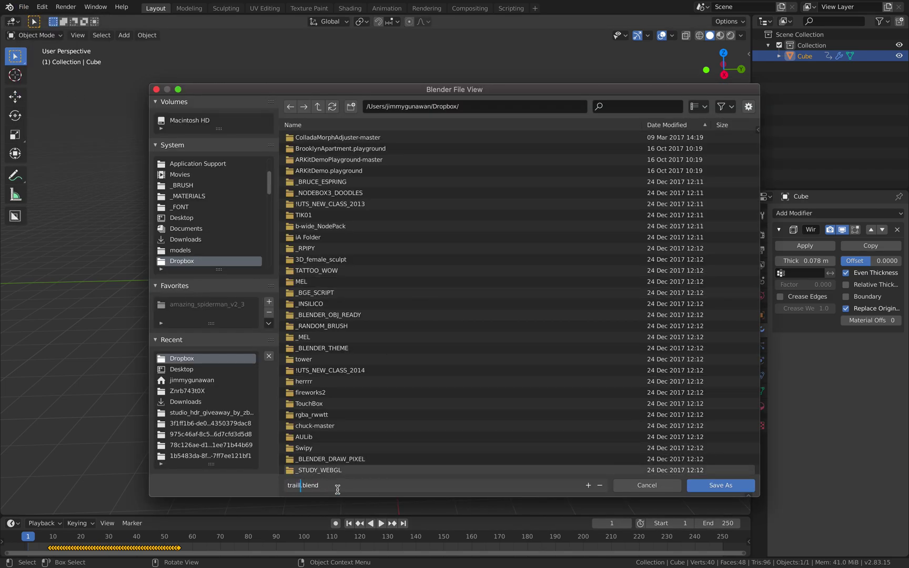
text(trail_action_001)
key(Return)
click(751, 489)
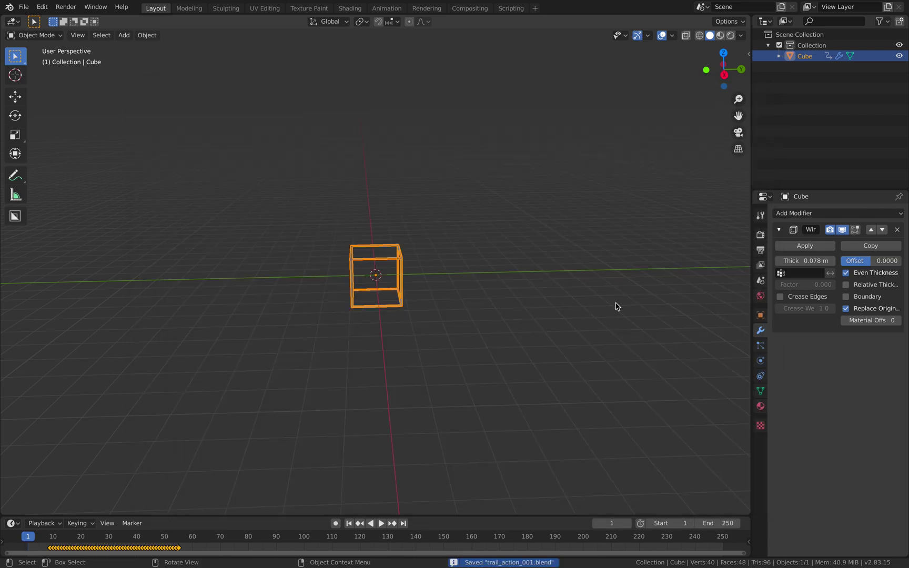
Split the 3D viewport horizontally, turn the upper area into an Animation Nodes editor and create a new node tree in it
middle_drag(608, 270, 543, 241)
drag(746, 16, 726, 288)
click(14, 21)
click(131, 85)
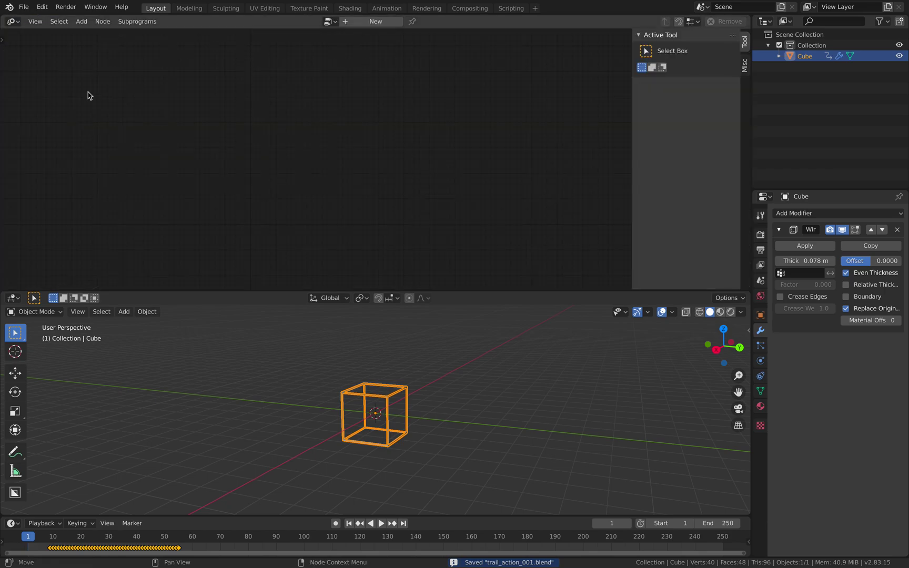
click(375, 22)
key(n)
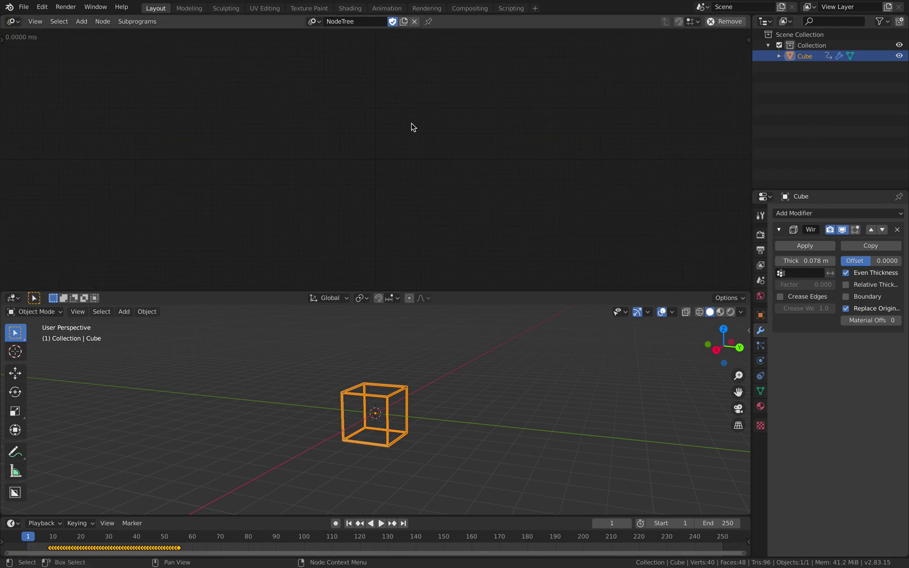
Find the Delay Action node with an "action" search and place it in the node tree
key(shift+a)
click(309, 101)
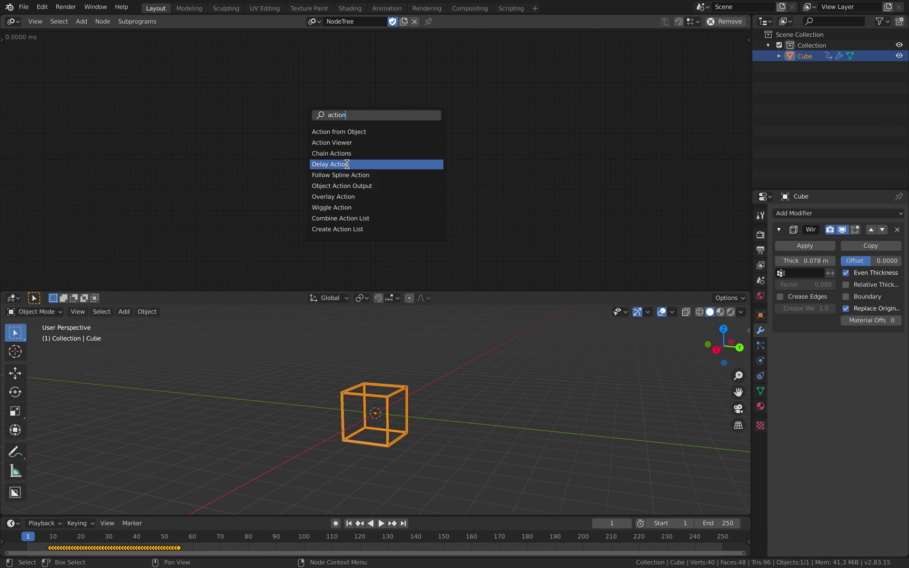
click(347, 164)
click(374, 187)
Add an Action from Object node before the Delay Action node and save the file
key(shift+a)
click(251, 131)
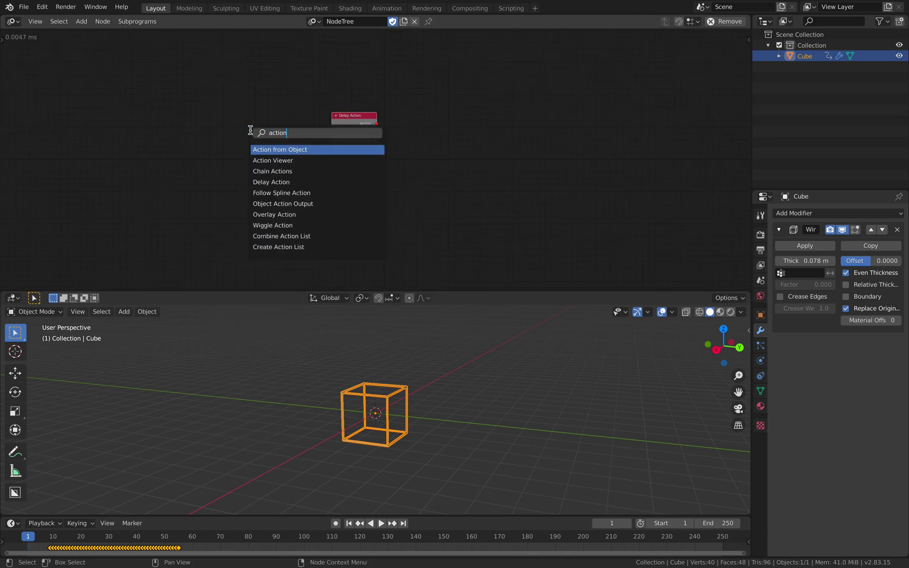
key(Return)
click(244, 133)
key(ctrl+s)
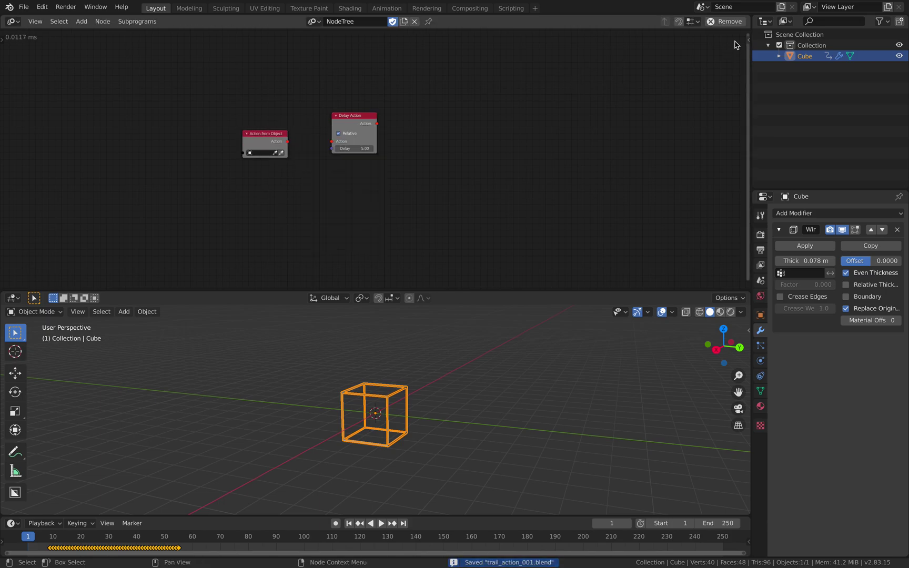
Set the node tree's auto execution with Always off and Tree Changed, Frame Changed and Property Changed on
click(747, 39)
scroll(746, 67, up, 1)
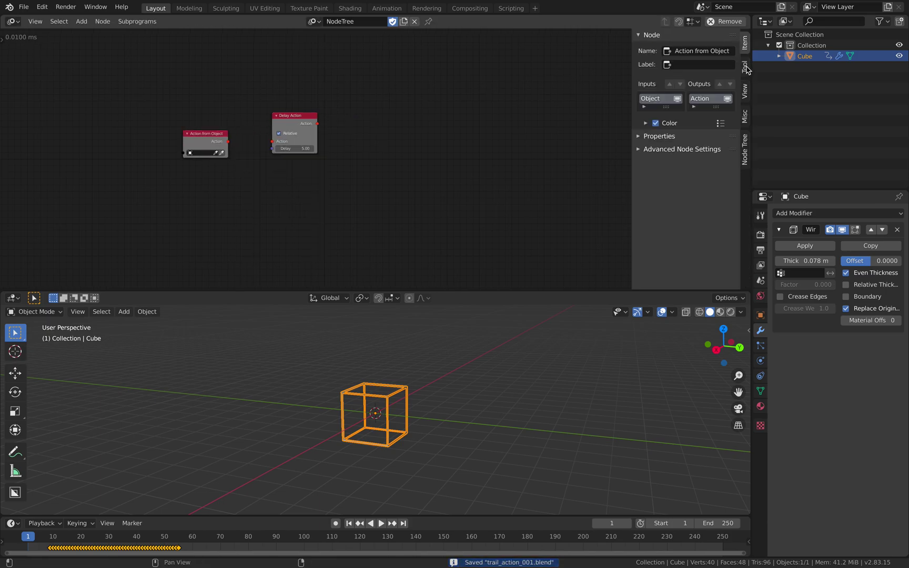
click(708, 149)
click(744, 153)
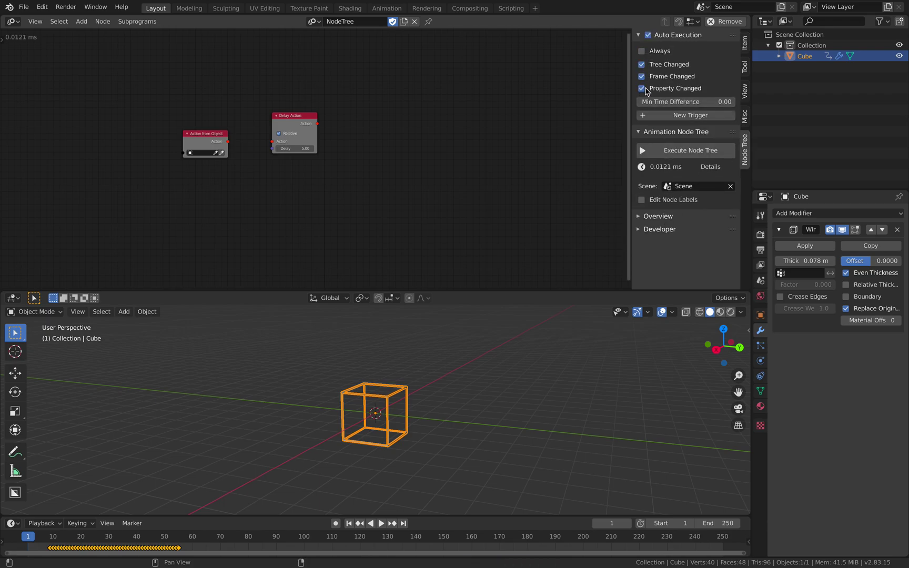
scroll(391, 140, up, 3)
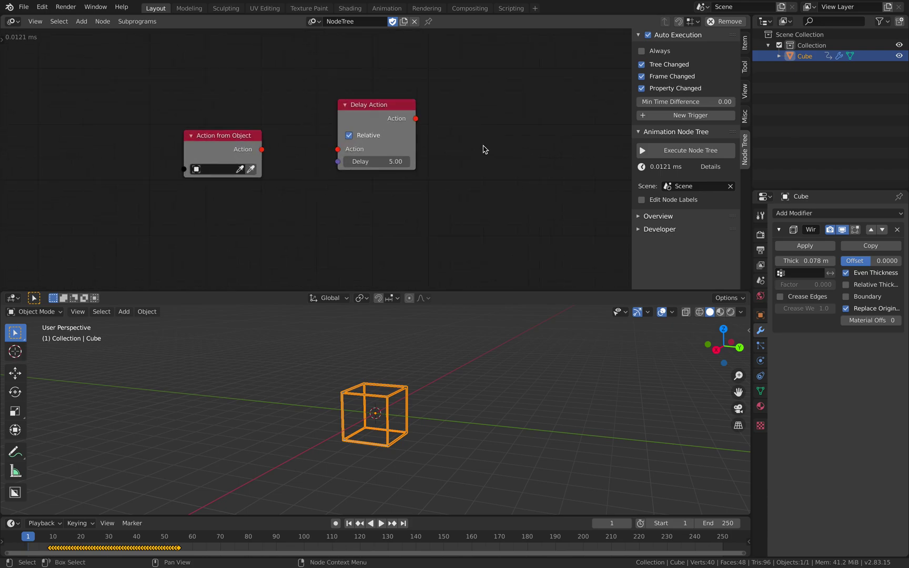
Assign Cube as the object of the Action from Object node and hide the node editor's sidebar
scroll(494, 150, up, 2)
middle_drag(334, 362, 372, 364)
click(194, 168)
click(182, 186)
drag(631, 182, 777, 193)
Save the file with the cube deselected and enlarge the 3D viewport by shrinking the node editor's height
scroll(386, 399, down, 3)
middle_drag(386, 400, 392, 400)
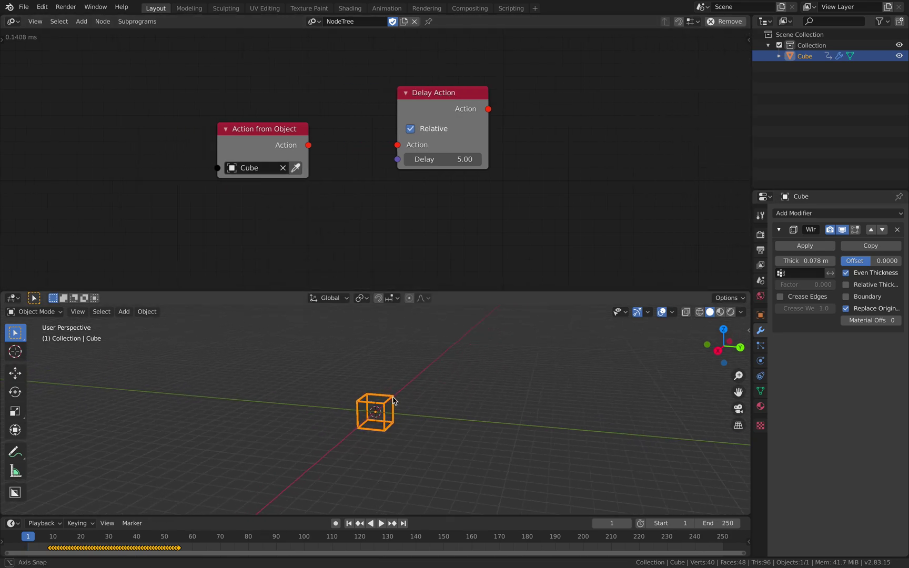
click(431, 369)
middle_drag(430, 369, 448, 345)
key(ctrl+s)
drag(467, 291, 470, 227)
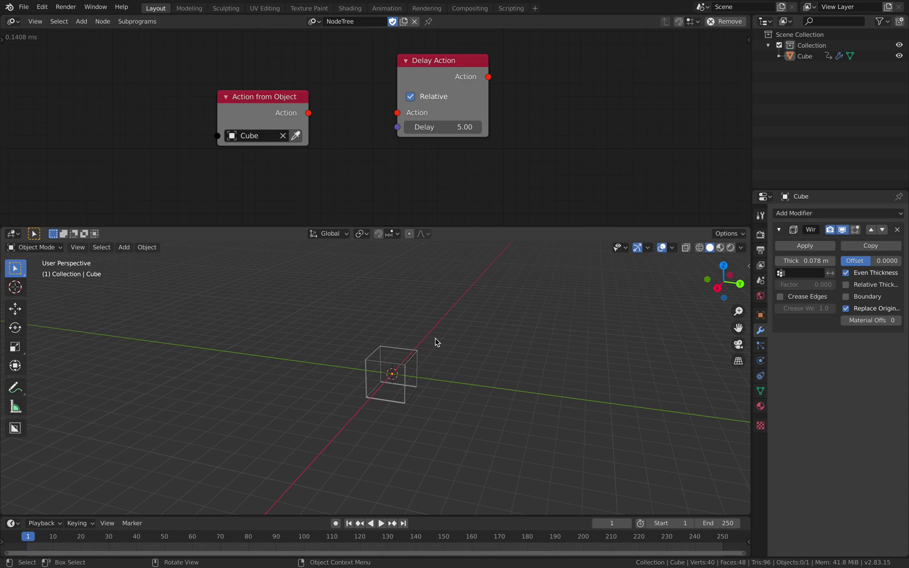
middle_drag(383, 340, 411, 326)
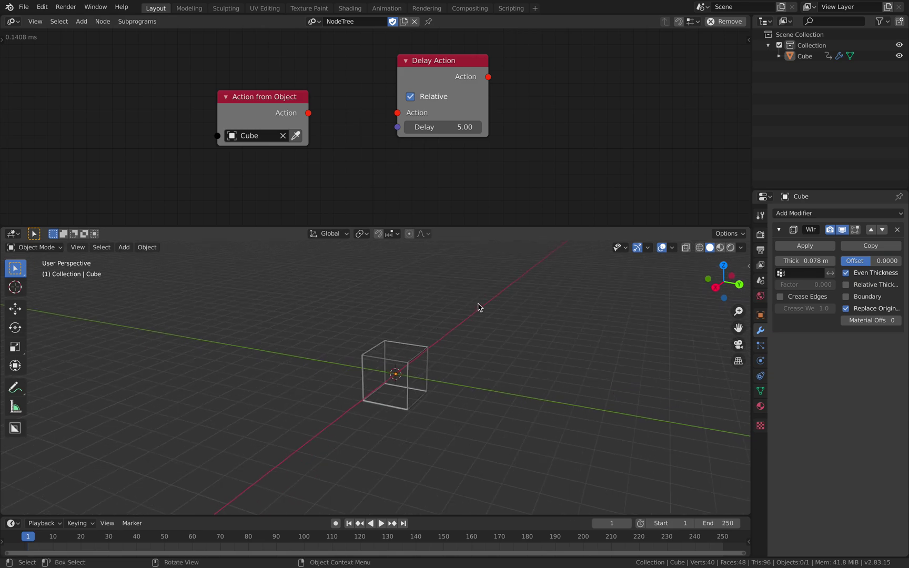
Add a Monkey mesh at the centre of the wireframe cube
key(shift+a)
mouse_move(478, 305)
mouse_move(566, 263)
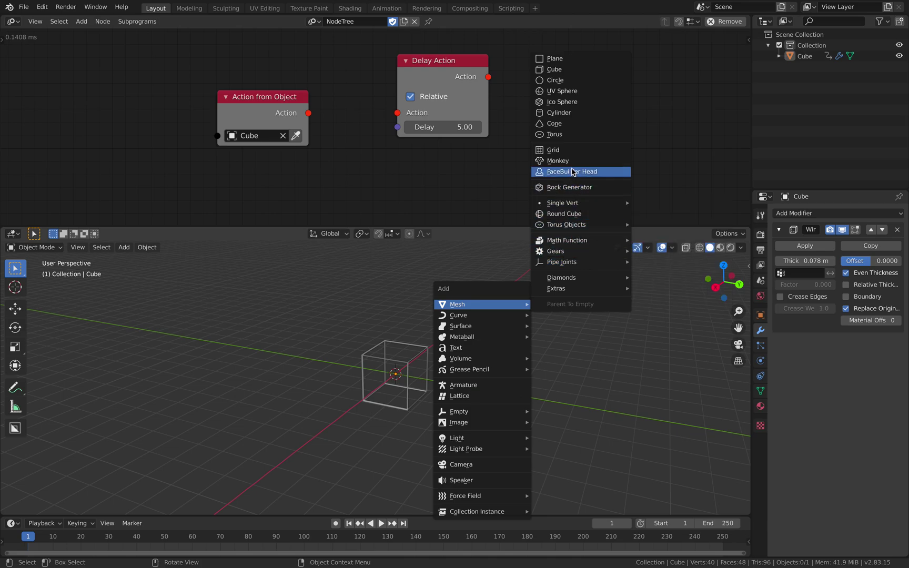
click(570, 164)
middle_drag(447, 370, 496, 370)
middle_drag(405, 363, 414, 366)
Scale the monkey down so it fits well inside the wireframe cube, and save the file
key(s)
click(412, 372)
key(ctrl+s)
click(414, 366)
click(375, 360)
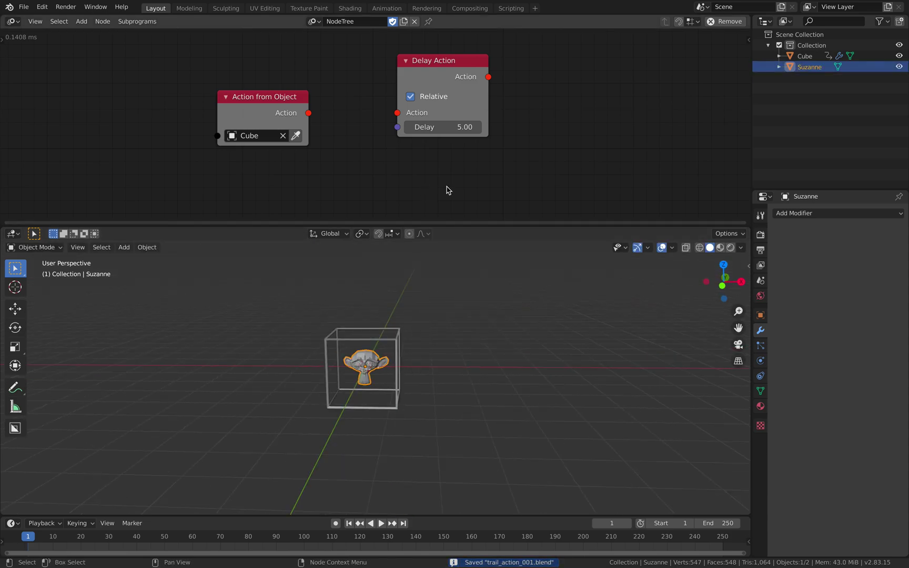
Add an Object Action Output node after the Delay Action node and widen it
scroll(446, 189, down, 1)
key(shift+a)
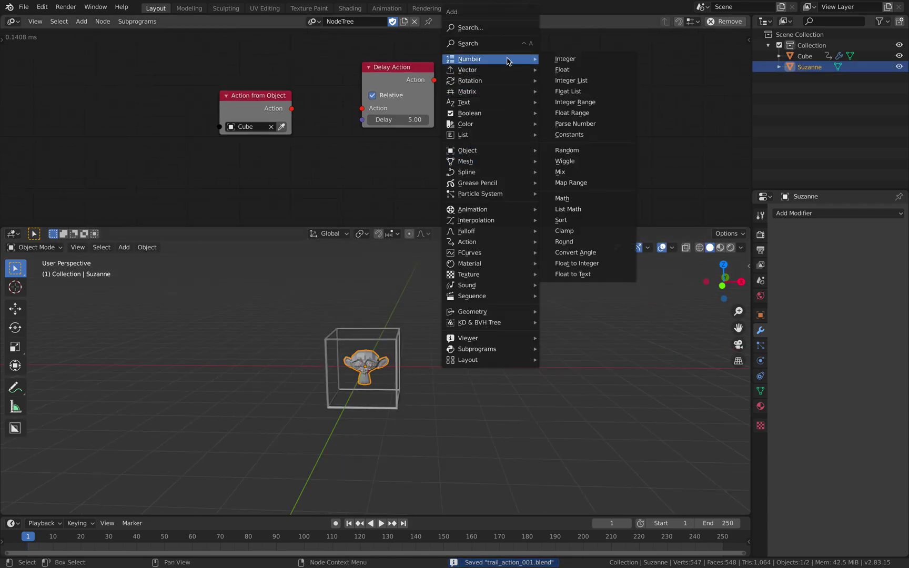
click(506, 44)
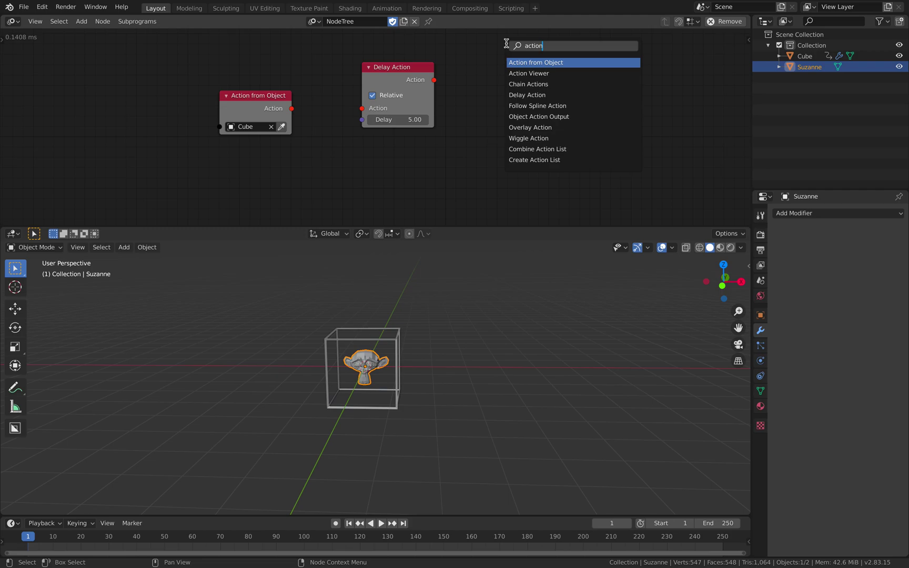
text(action)
key(Down)
key(Down)
key(Down)
key(Down)
key(Down)
key(Return)
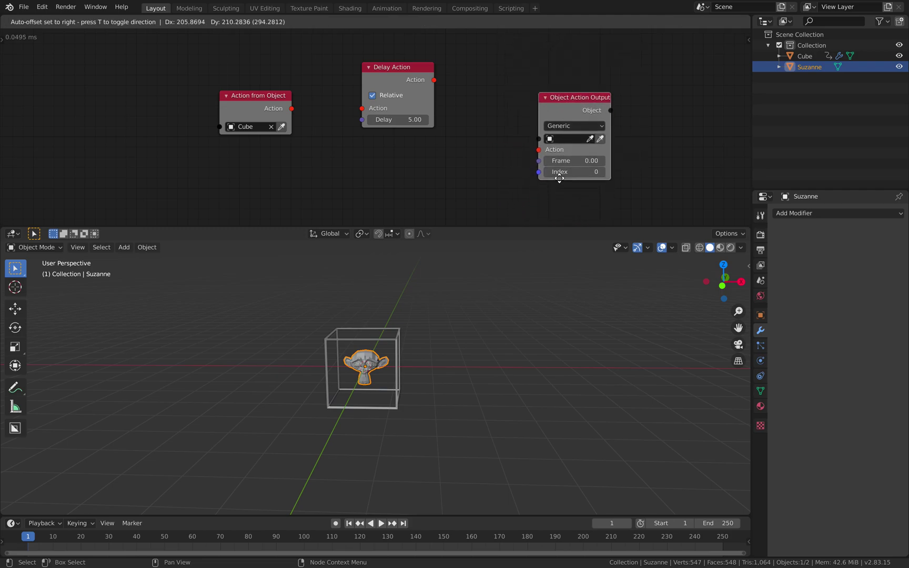
click(555, 179)
drag(610, 141, 633, 141)
Clear the object selection in the 3D viewport
scroll(436, 392, down, 2)
middle_drag(436, 391, 421, 400)
key(alt+a)
click(377, 369)
click(415, 366)
scroll(439, 335, up, 3)
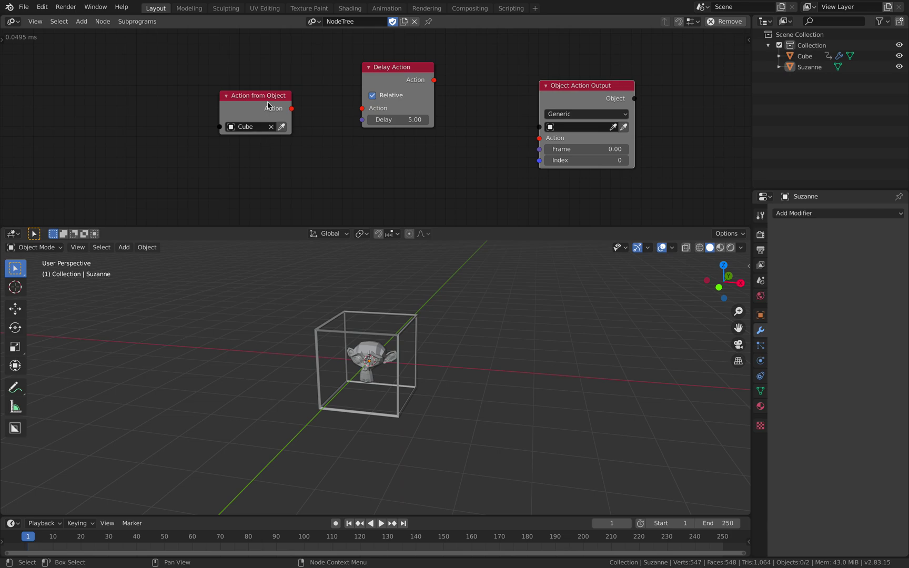
Link the Action from Object node's action to the Delay Action node and tidy the positions of the nodes
drag(266, 99, 362, 108)
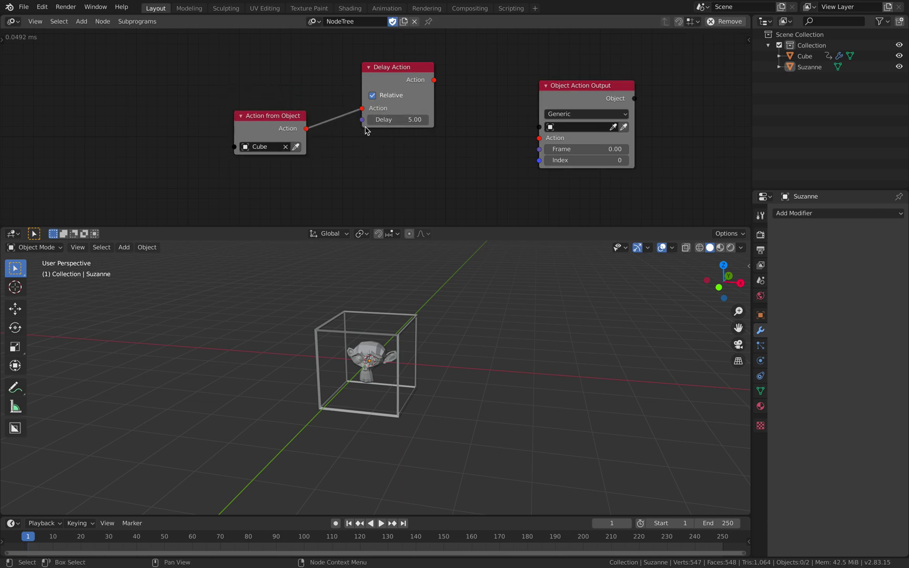
middle_drag(442, 126, 435, 124)
drag(586, 89, 584, 87)
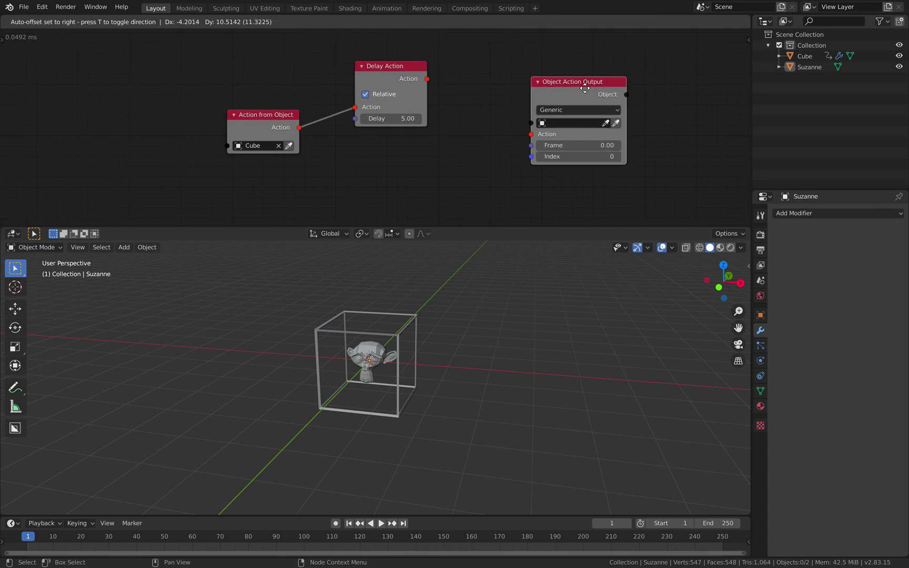
drag(400, 77, 409, 84)
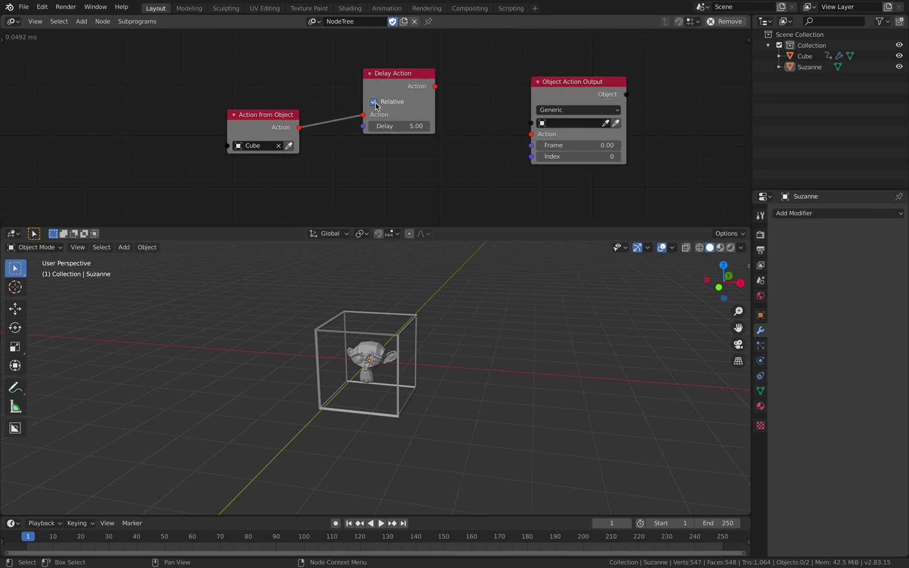
Link the Delay Action node to the Object Action Output's Action input and set its object to Suzanne
drag(439, 86, 531, 135)
click(555, 123)
click(555, 148)
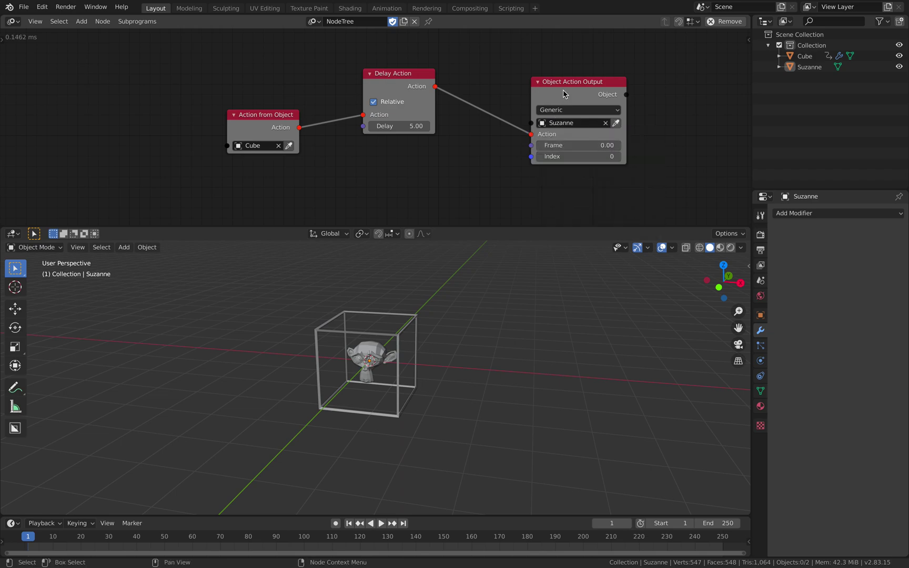
drag(567, 97, 572, 92)
Add a Time Info node, link its Frame to the Object Action Output's Frame input, and save the file
middle_drag(443, 159, 454, 152)
key(shift+a)
click(479, 159)
text(frqa)
key(BackSpace)
key(BackSpace)
text(a)
click(507, 187)
click(465, 179)
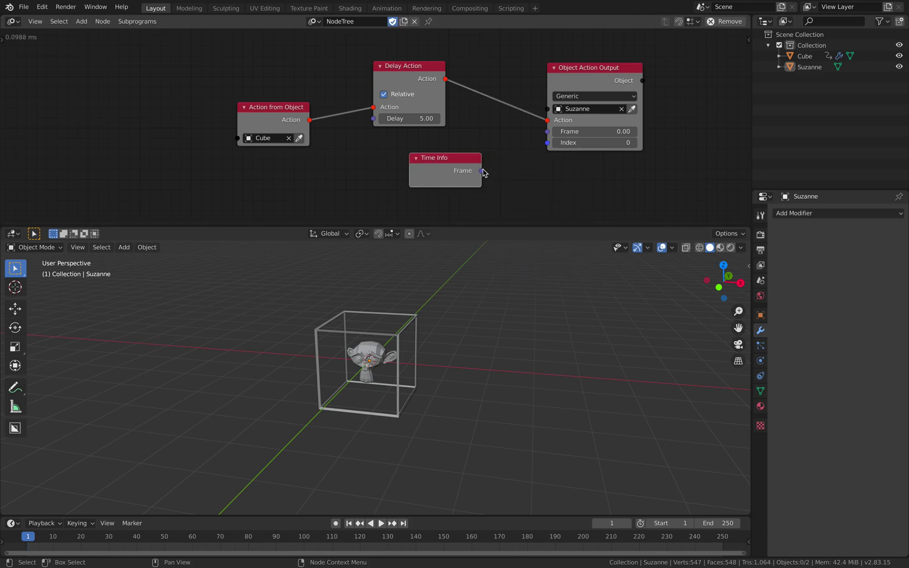
drag(481, 172, 548, 132)
key(ctrl+s)
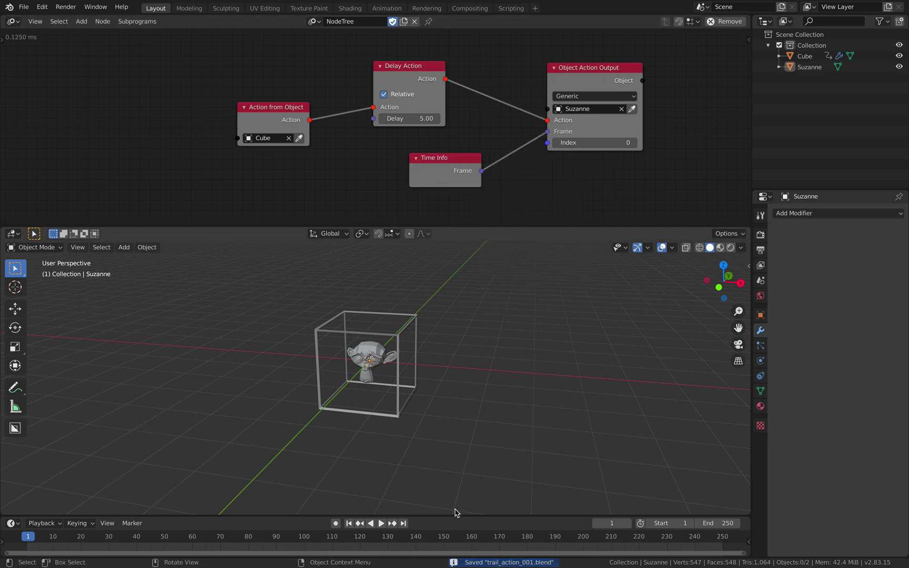
Play the animation and restart it from the first frame to check how the monkey follows the cube
click(603, 97)
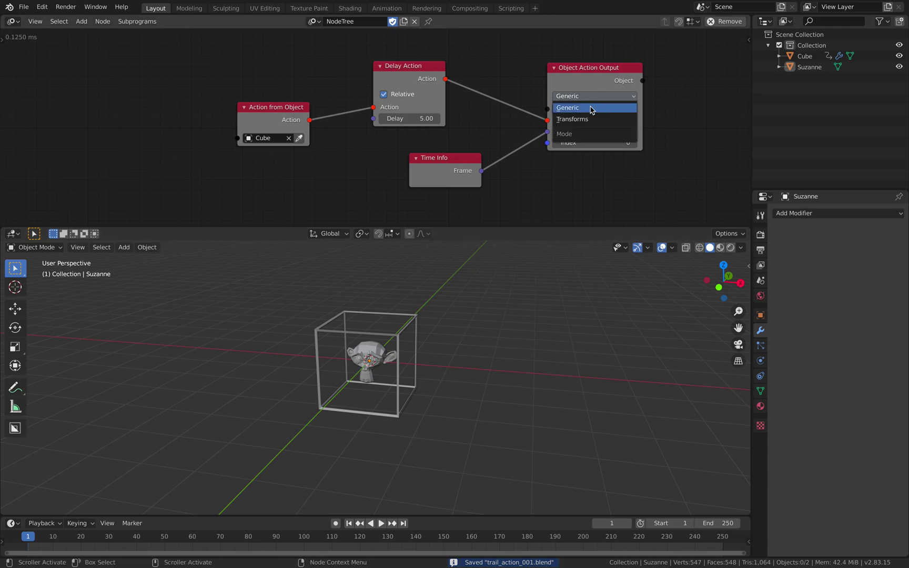
scroll(499, 85, down, 2)
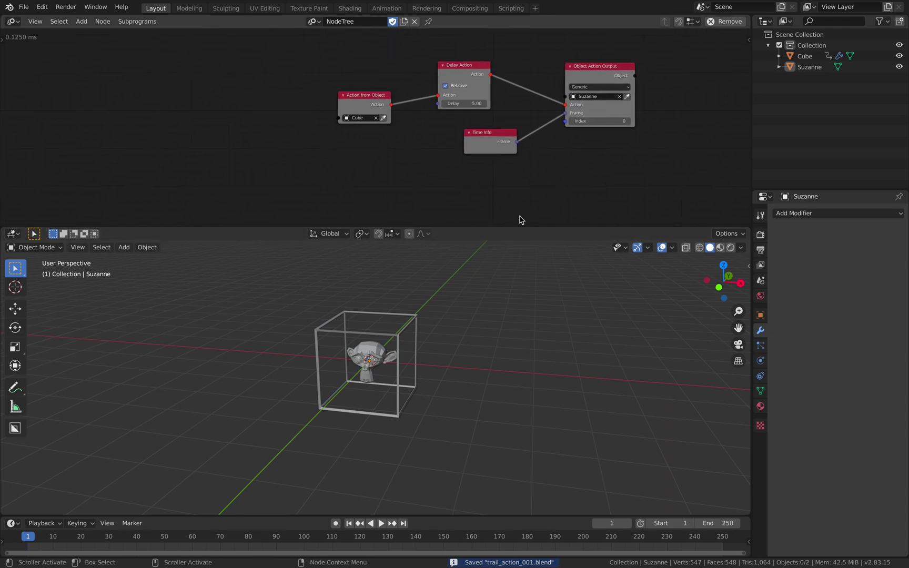
click(382, 525)
middle_drag(437, 429, 447, 428)
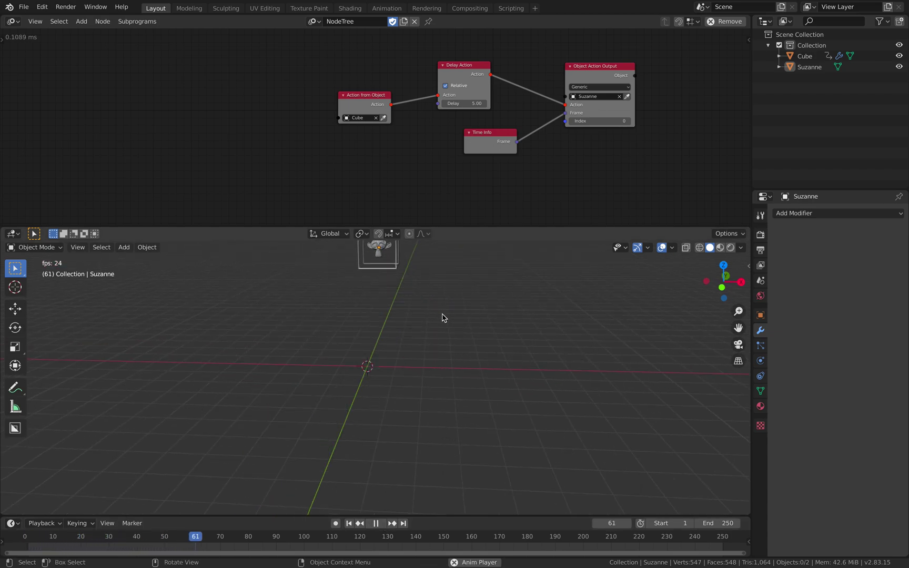
middle_drag(447, 316, 428, 316)
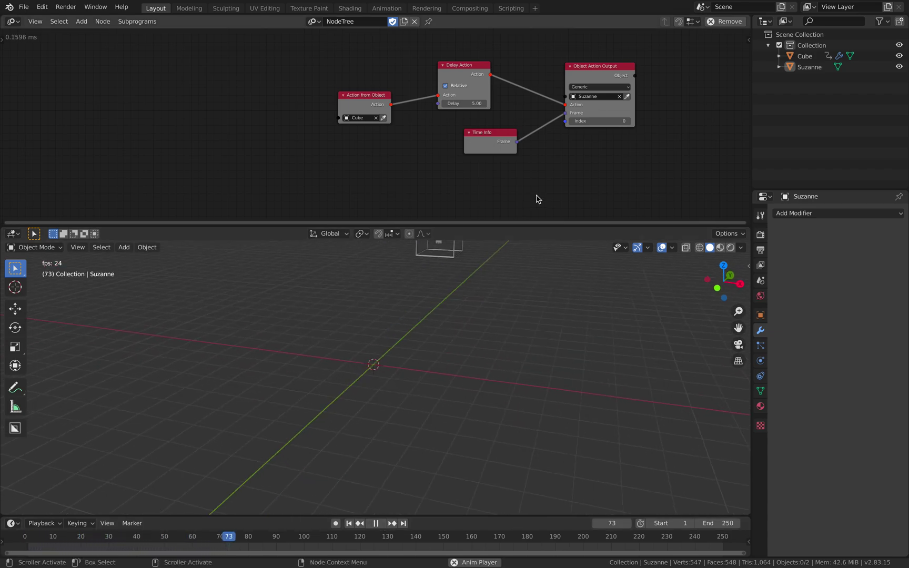
click(350, 523)
key(space)
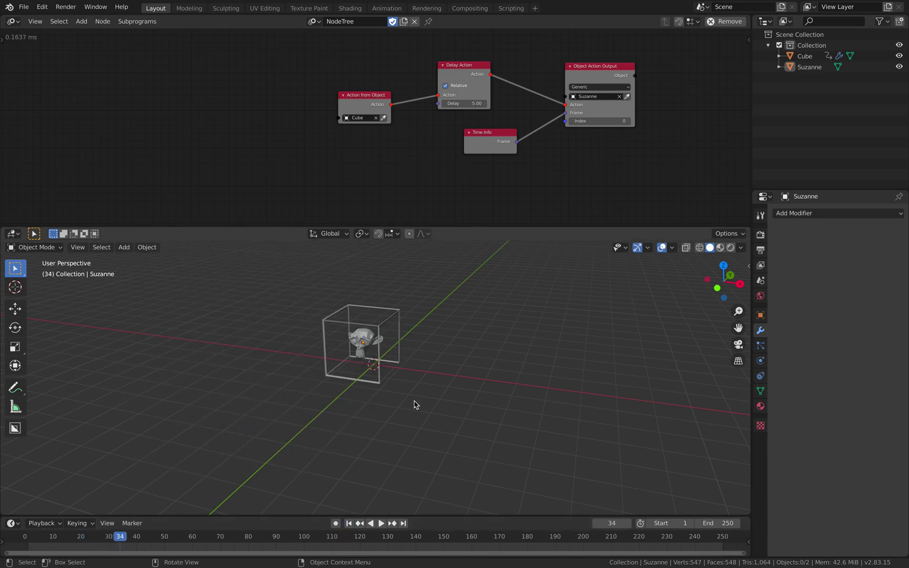
Select the wireframe cube, turn off Relative on the Delay Action node, and play the start of the keyframed motion
scroll(415, 402, up, 1)
shift+middle_drag(415, 402, 434, 409)
click(406, 327)
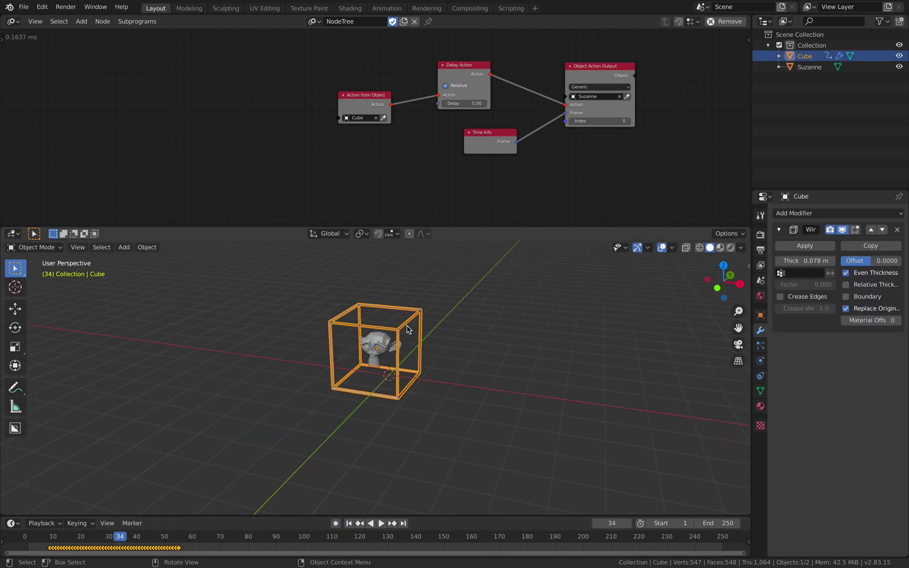
click(381, 523)
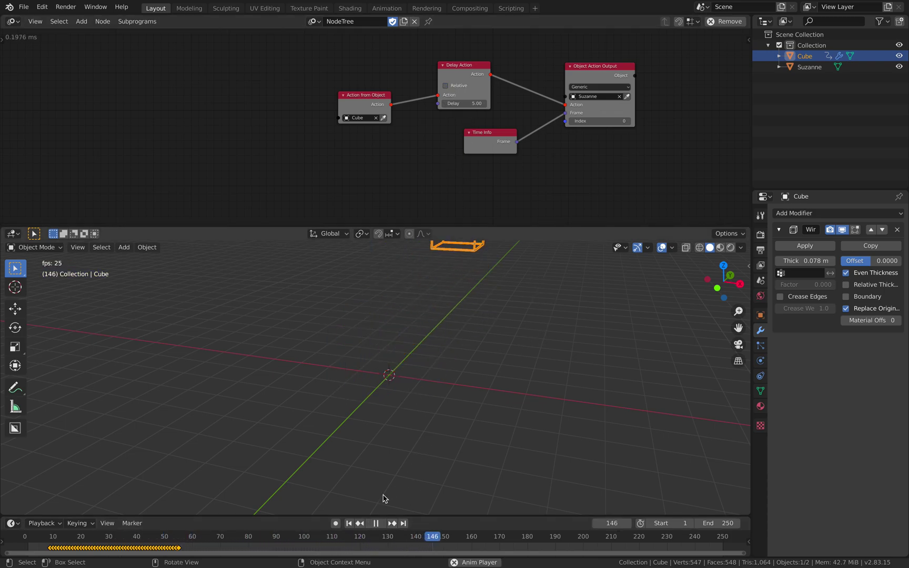
click(55, 537)
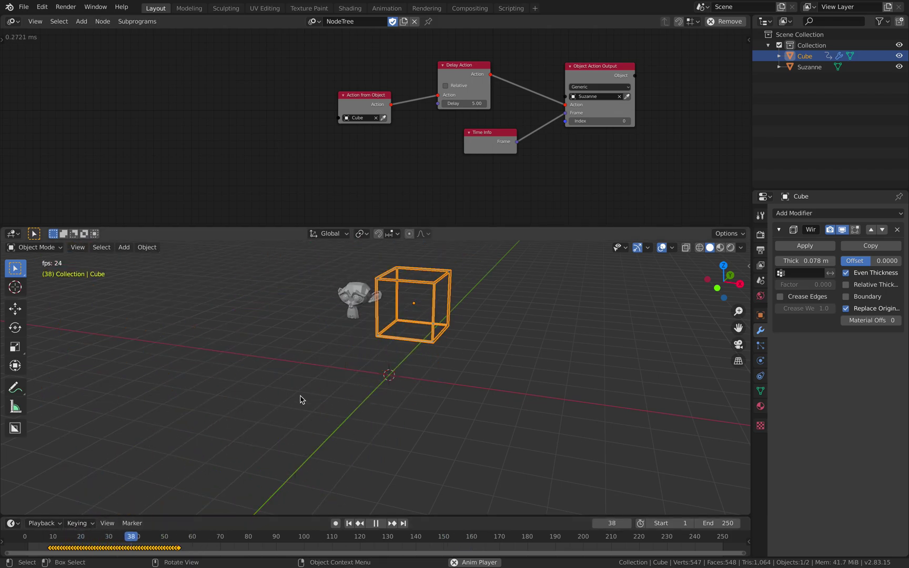
key(space)
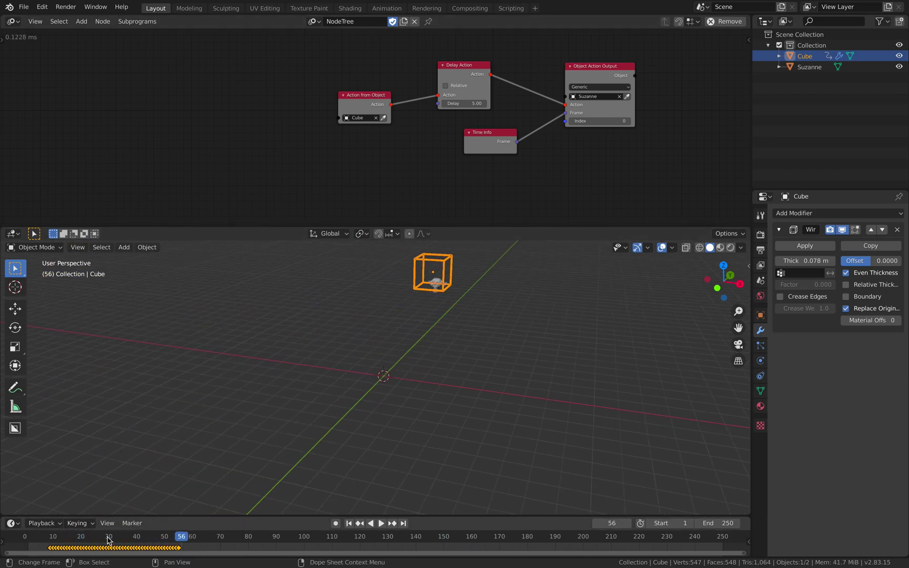
Compare the monkey's delayed motion with Relative enabled and disabled over the cube's keyframed range
drag(54, 539, 173, 538)
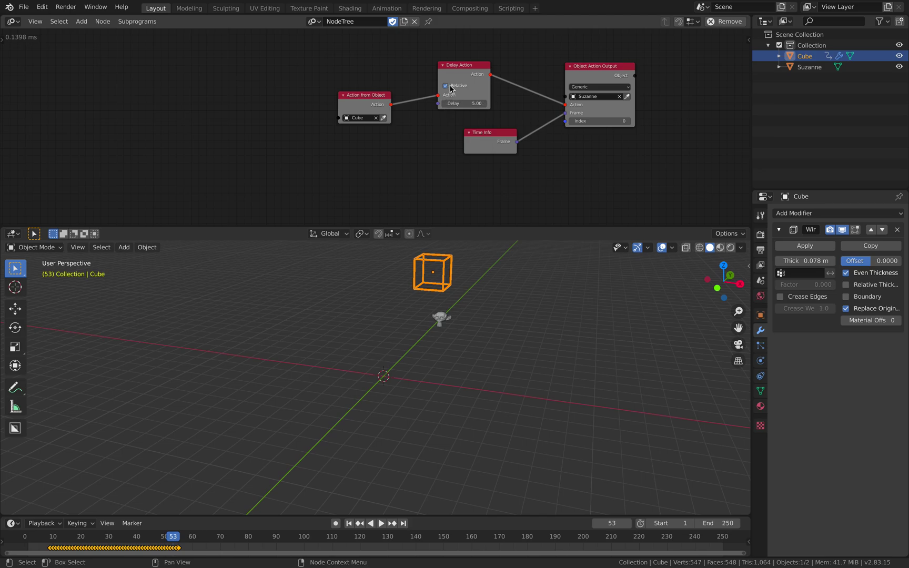
key(space)
click(55, 536)
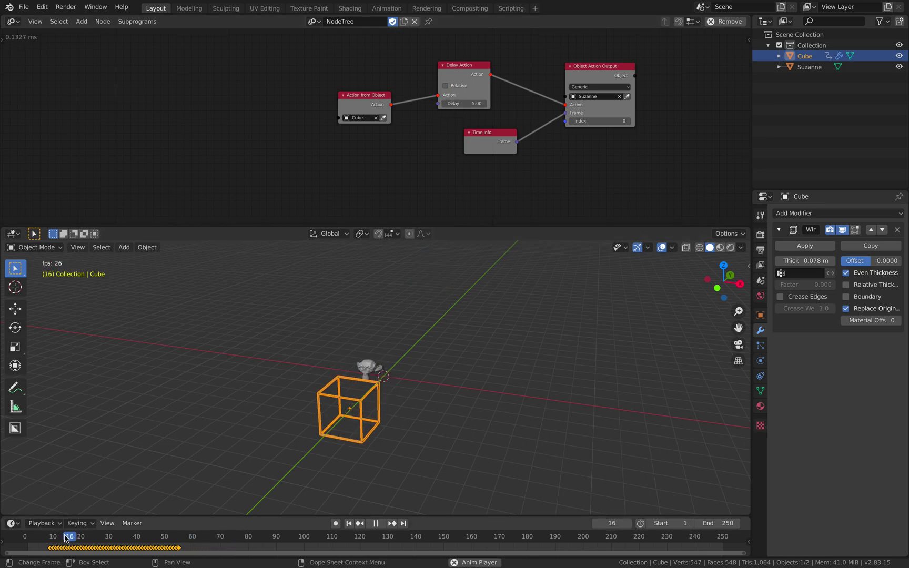
Enlarge the timeline area and zoom in on the cube's keyframes
drag(274, 516, 273, 476)
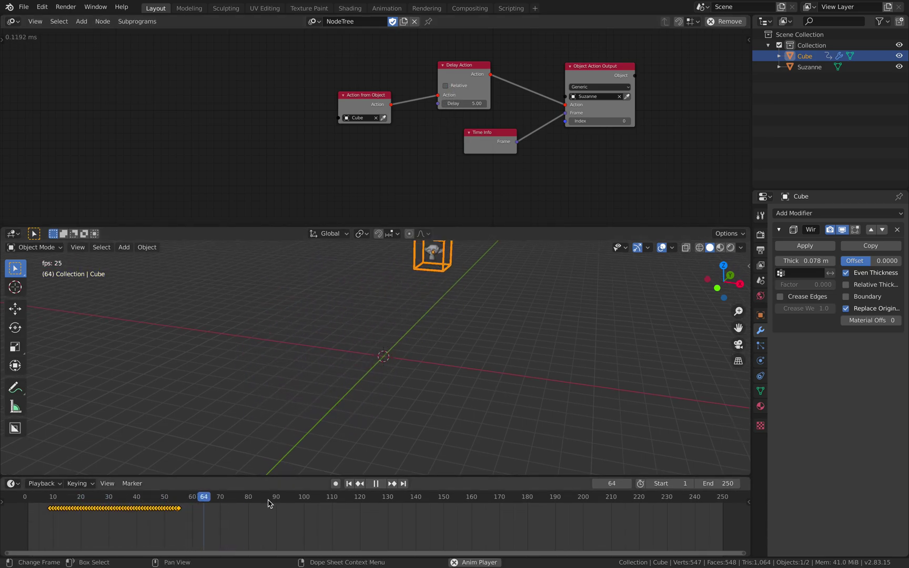
scroll(422, 514, up, 2)
middle_drag(408, 518, 435, 518)
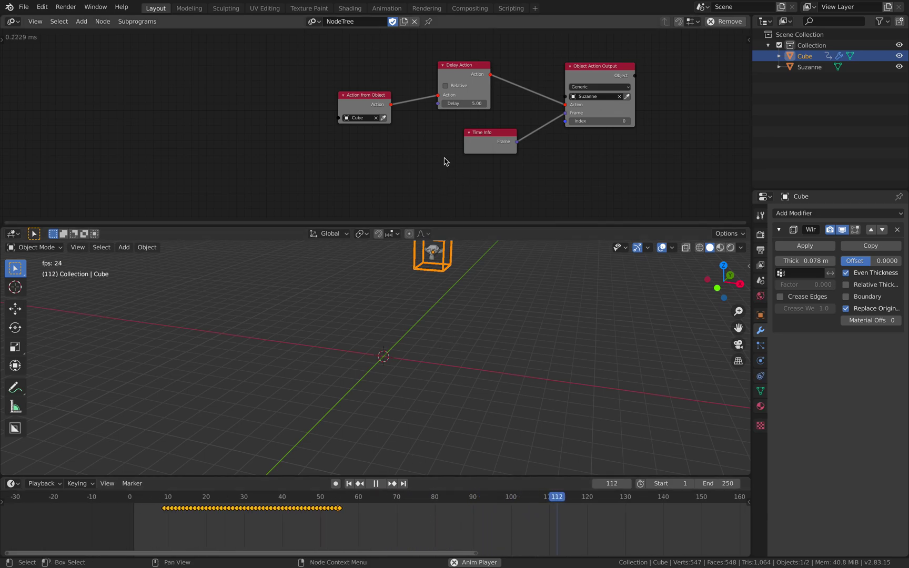
Replay and scrub through the keyframed range, stopping at frame 46, to examine the monkey's lag behind the cube
click(175, 498)
key(space)
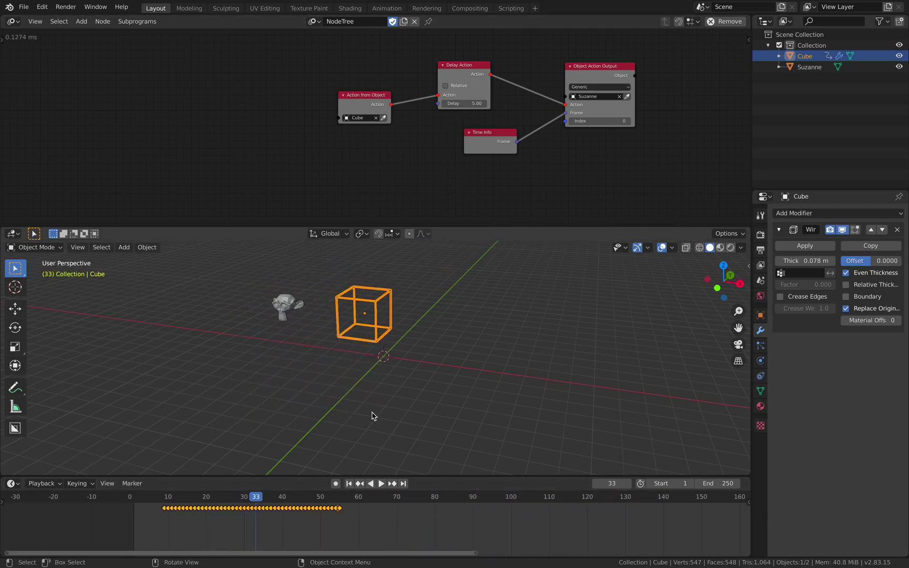
key(space)
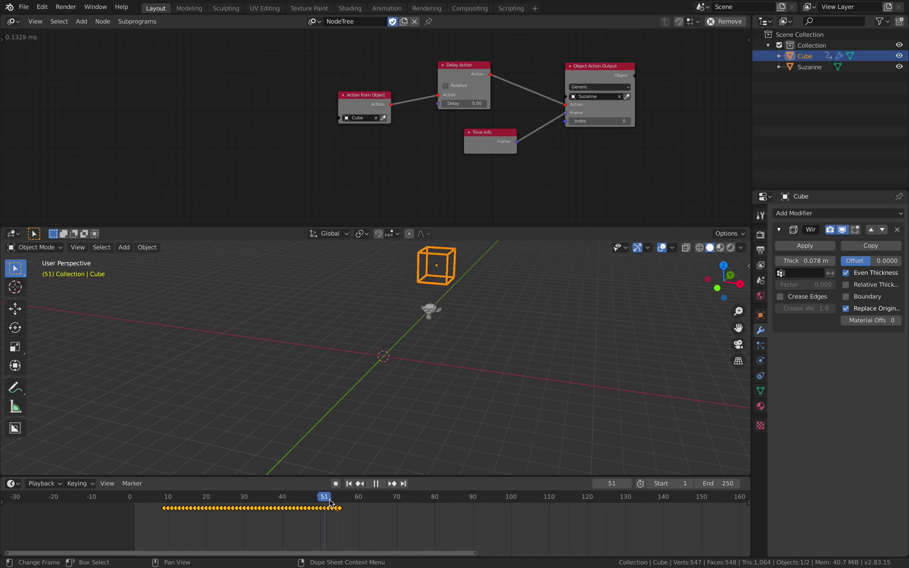
drag(382, 501, 305, 501)
key(space)
shift+middle_drag(376, 343, 381, 375)
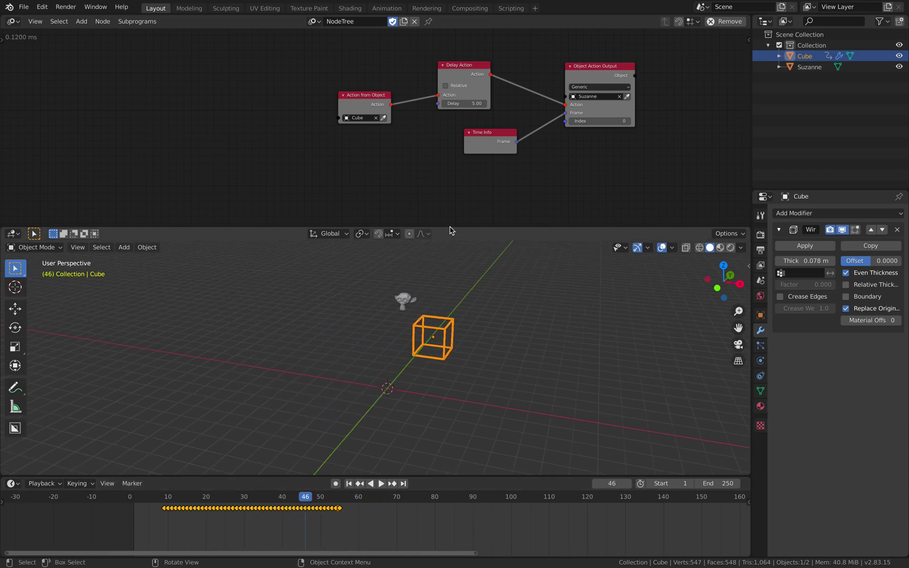
Try different Index values on the Object Action Output node while checking the motion, and reset Index to 0
drag(449, 230, 450, 220)
scroll(440, 203, up, 2)
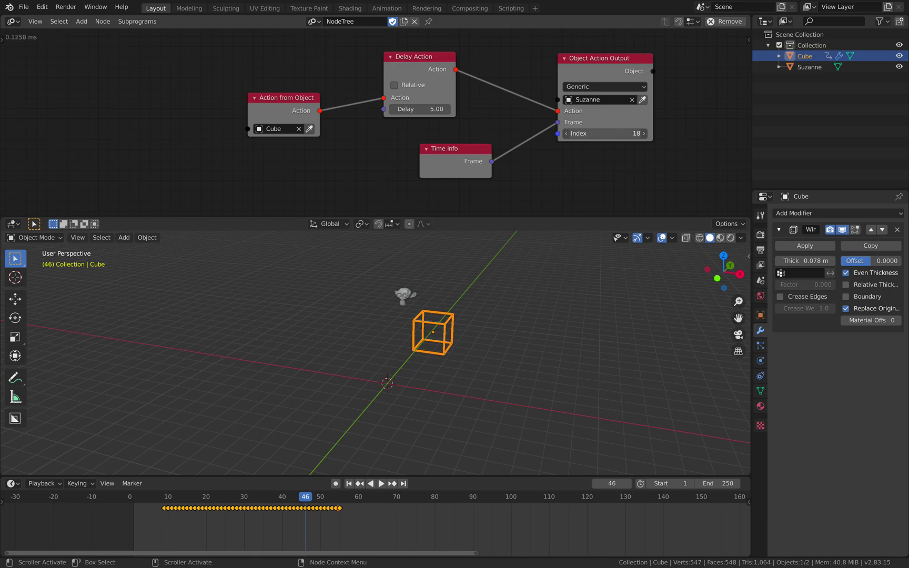
drag(605, 134, 578, 134)
click(186, 494)
key(space)
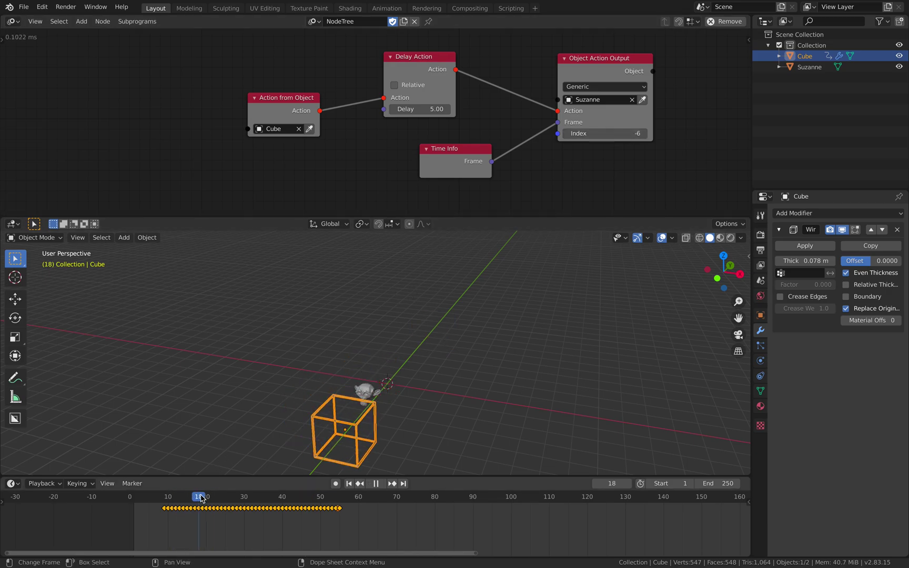
drag(203, 499, 217, 499)
drag(608, 137, 621, 134)
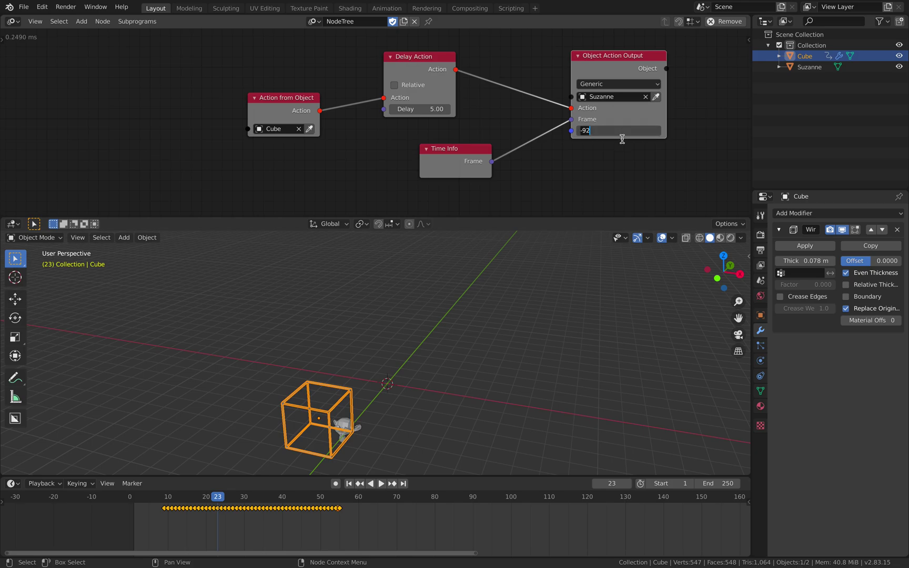
scroll(600, 152, down, 3)
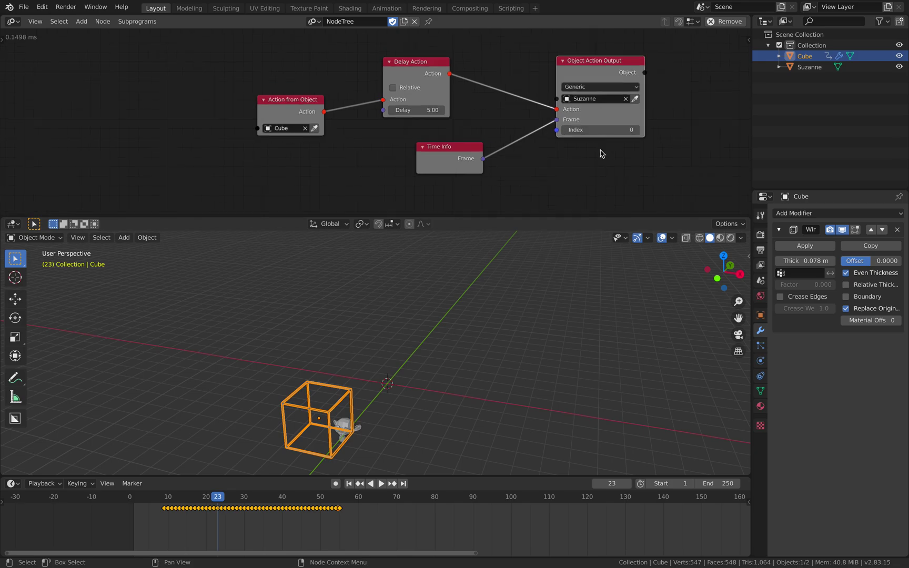
Rearrange the Object Action Output and Time Info nodes and save the file
drag(572, 117, 579, 123)
scroll(570, 122, up, 1)
drag(470, 146, 488, 153)
middle_drag(338, 159, 341, 149)
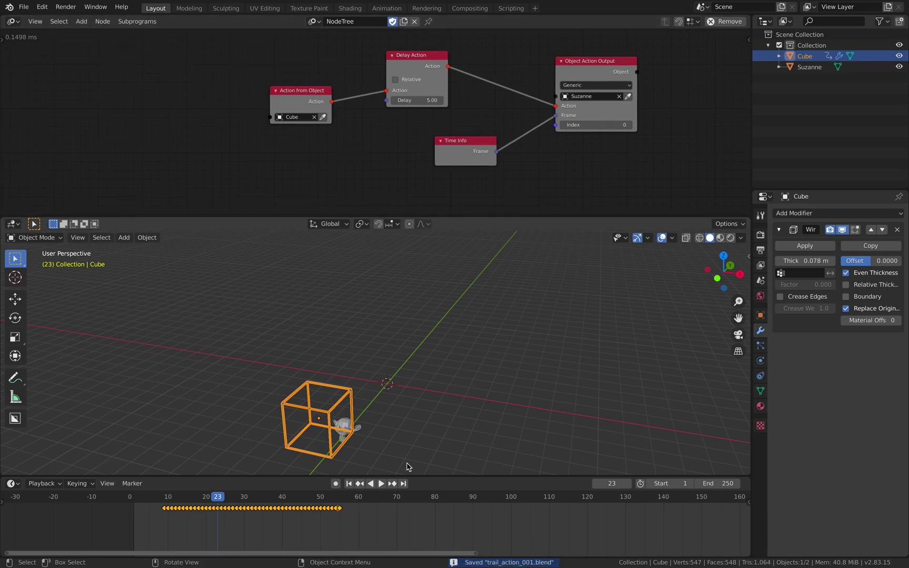
Select the monkey in the viewport and clear the object assigned in the Object Action Output node
middle_drag(397, 392, 393, 391)
click(355, 429)
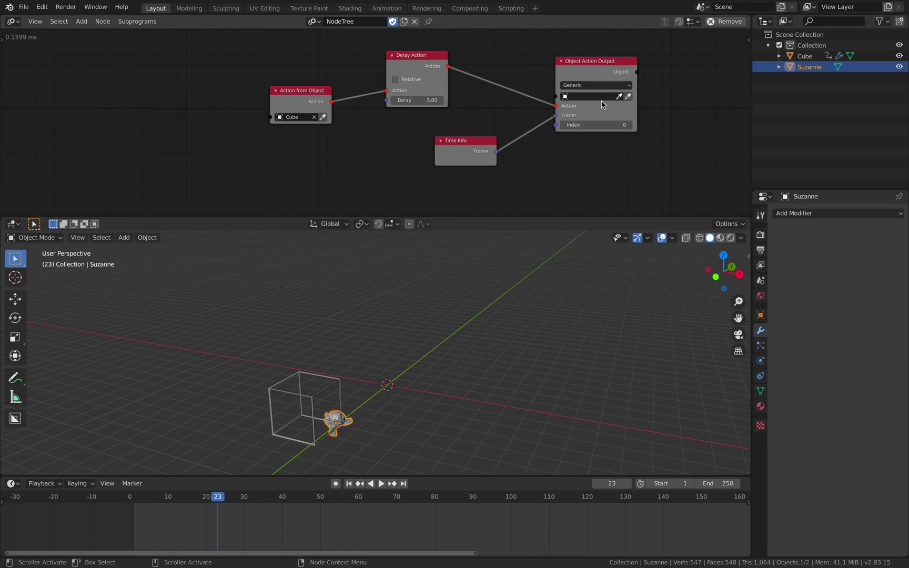
Add an Object Instancer node below the Action from Object node
middle_drag(284, 139, 343, 131)
key(shift+a)
click(343, 132)
text(insta)
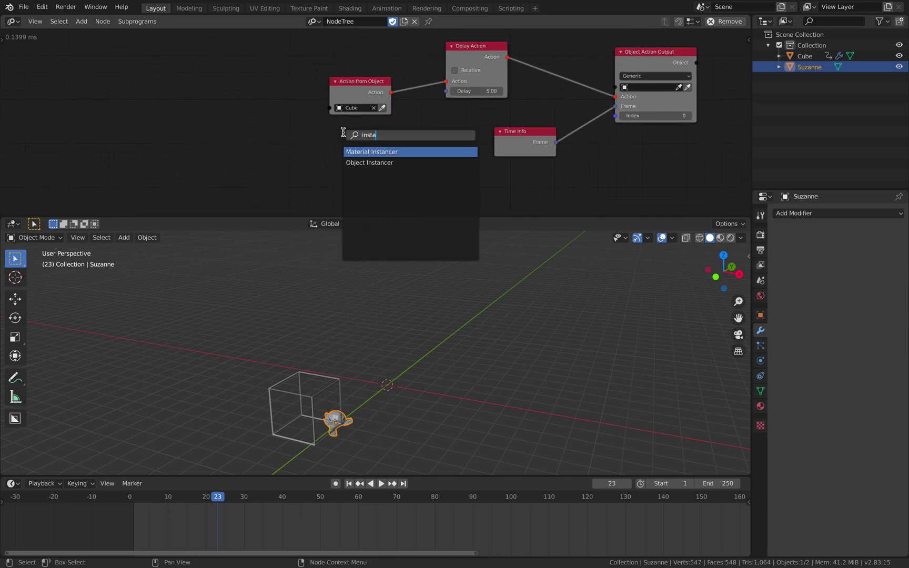
key(Down)
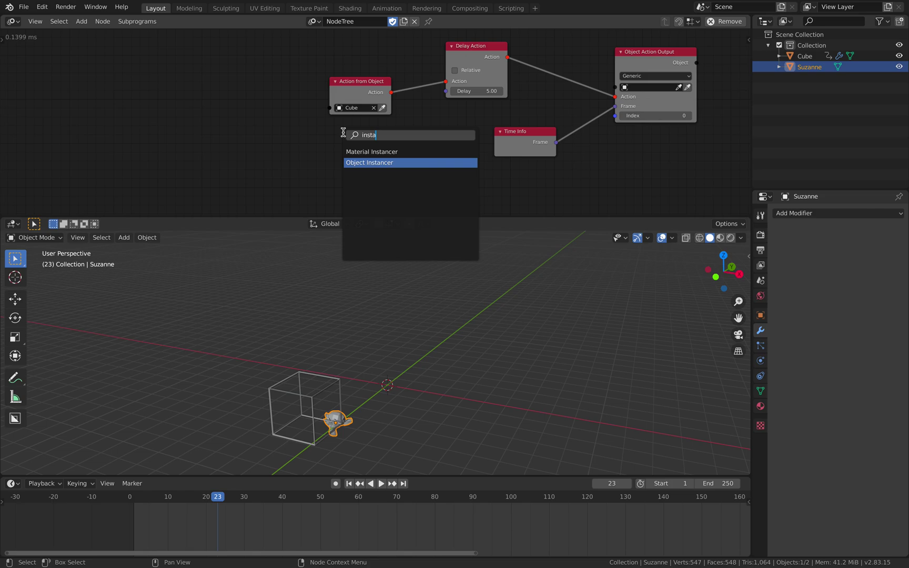
key(Return)
click(343, 132)
right_click(390, 133)
click(291, 153)
middle_drag(293, 155, 324, 134)
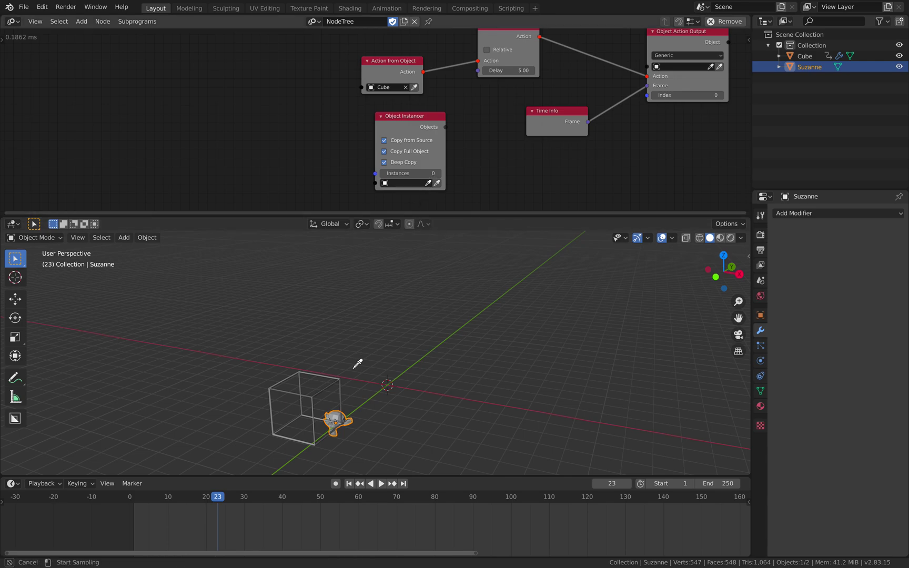
Set the Object Instancer's source to the Suzanne monkey with 10 instances and check the generated copies in the outliner
click(335, 414)
scroll(385, 398, up, 2)
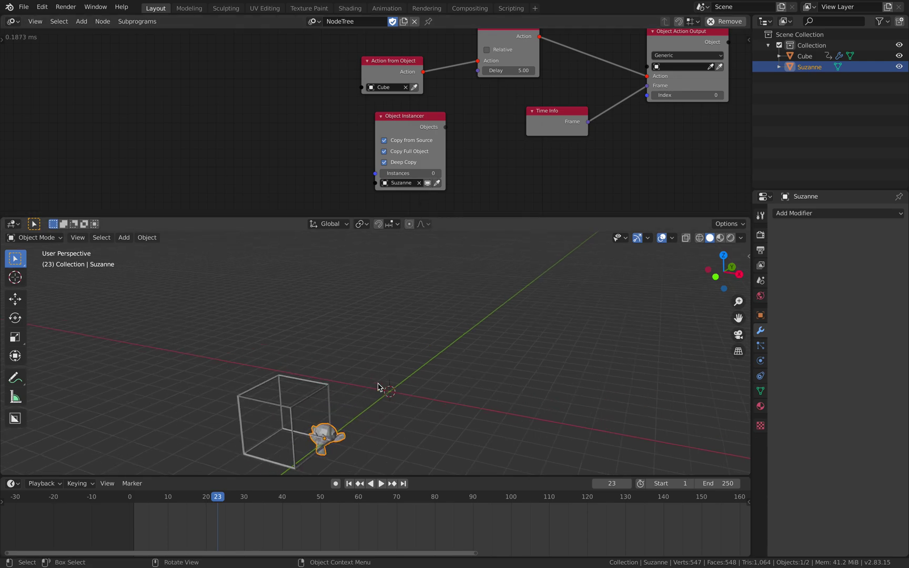
drag(441, 126, 450, 128)
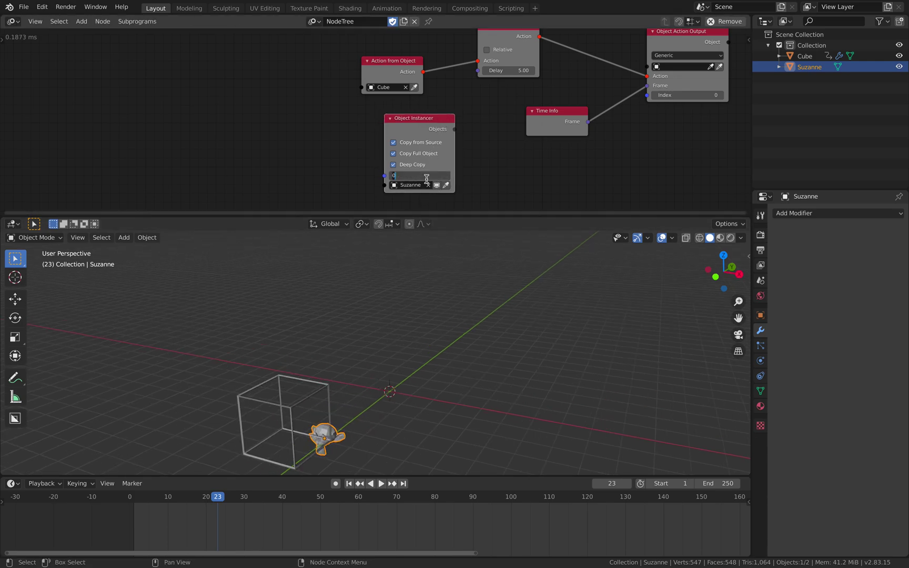
text(10)
key(Return)
middle_drag(475, 183, 443, 173)
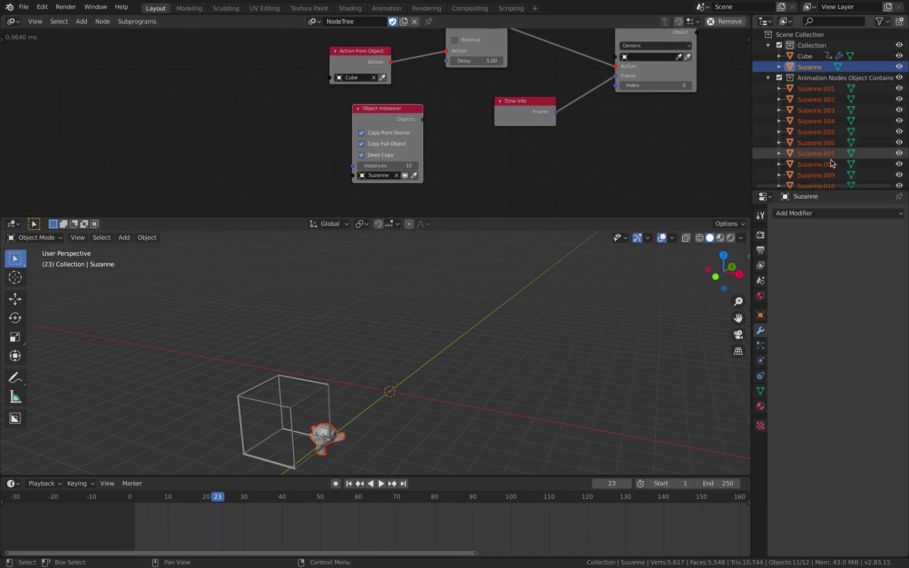
scroll(831, 167, down, 1)
scroll(831, 162, up, 1)
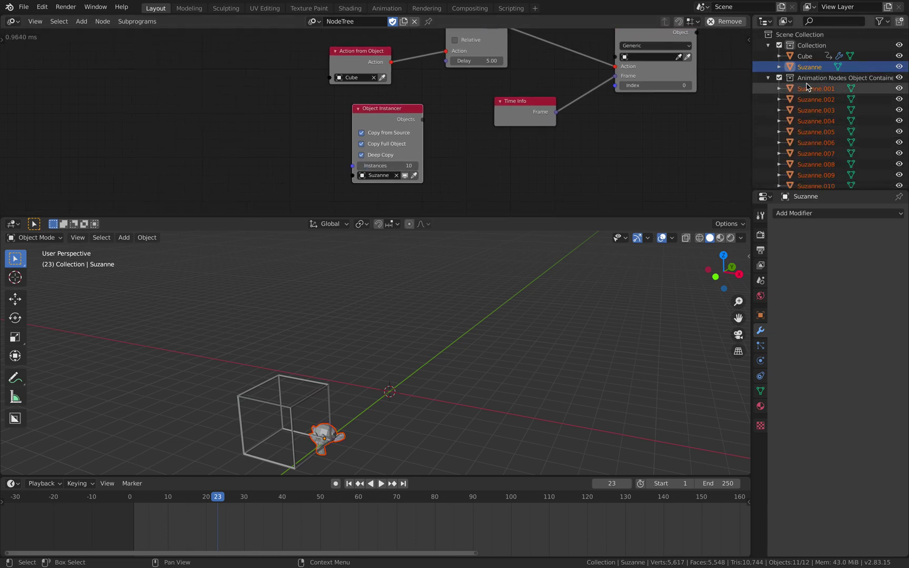
Hide the original Suzanne in the viewport and rearrange the nodes to make room between them and the Object Action Output
click(899, 68)
middle_drag(452, 337, 483, 317)
middle_drag(423, 370, 432, 361)
scroll(420, 124, down, 2)
middle_drag(421, 124, 364, 145)
drag(321, 85, 241, 74)
drag(415, 58, 353, 54)
drag(464, 130, 436, 132)
drag(347, 139, 343, 130)
middle_drag(388, 85, 387, 88)
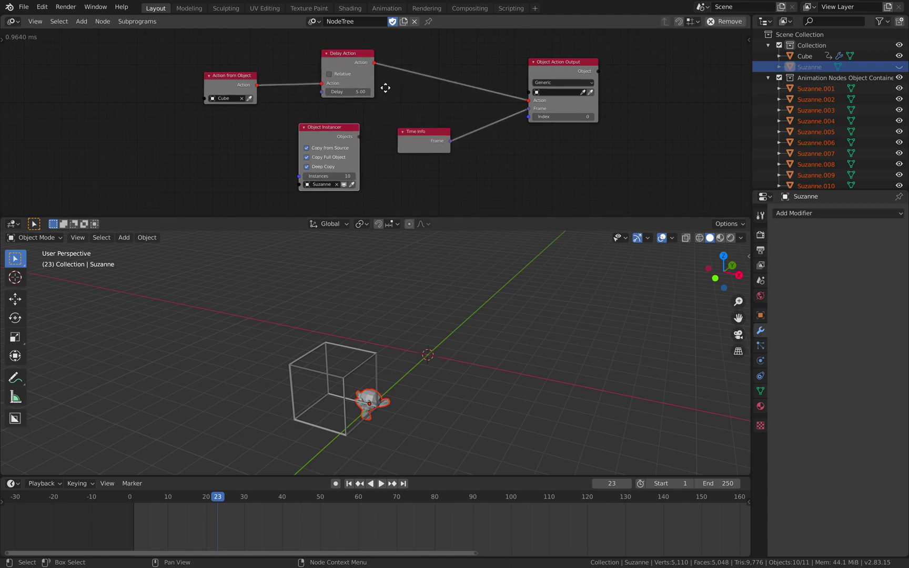
Make the Delay Action relative, link the Object Instancer's objects into the Object Action Output, and play the animation
click(342, 76)
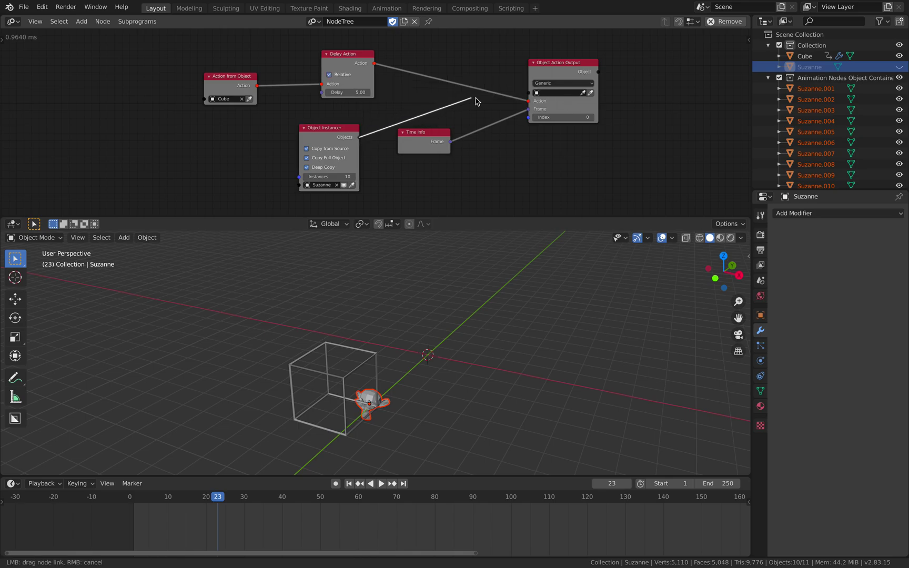
drag(528, 95, 528, 95)
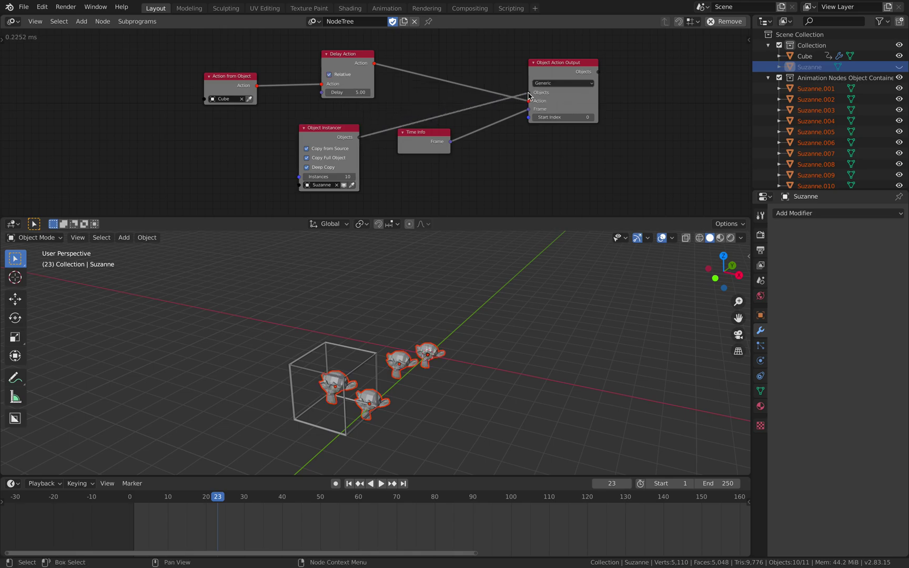
drag(445, 134, 454, 138)
key(space)
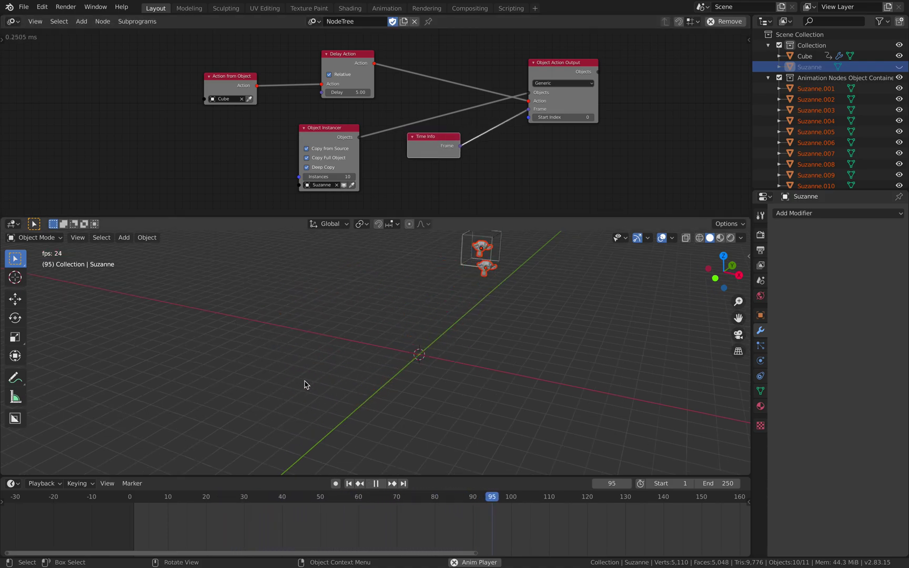
key(shift+Left)
Set the viewport shading colour to Random and replay the animation to tell the monkey copies apart
click(740, 237)
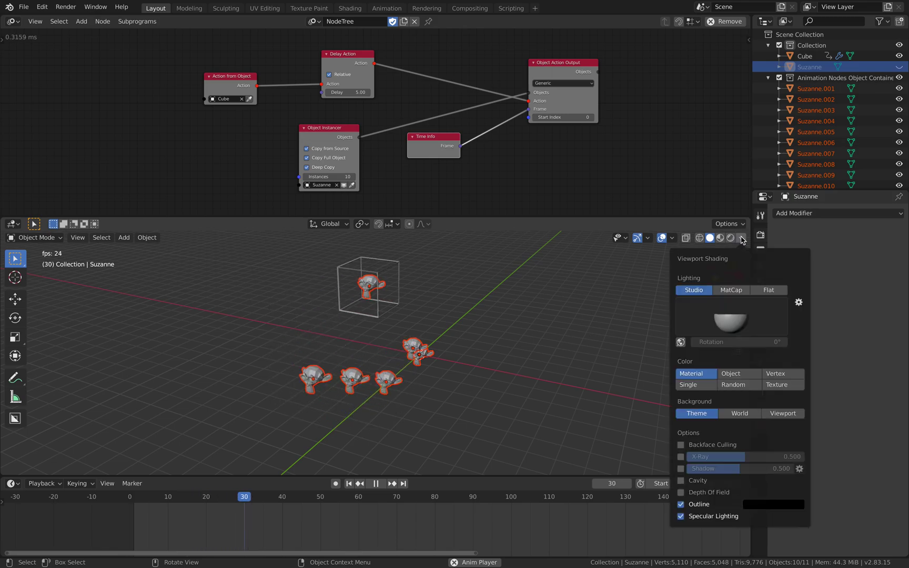
click(727, 384)
click(597, 365)
middle_drag(596, 365, 569, 353)
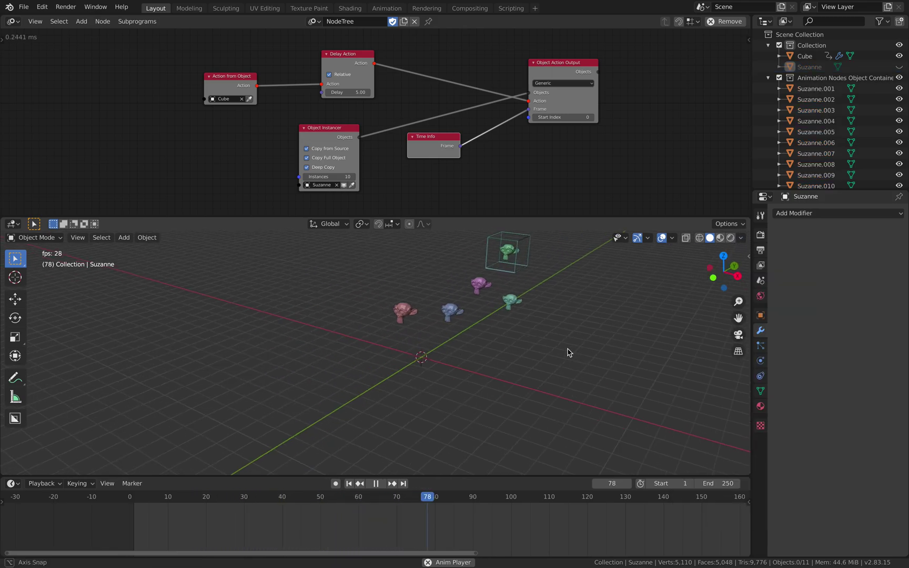
click(149, 499)
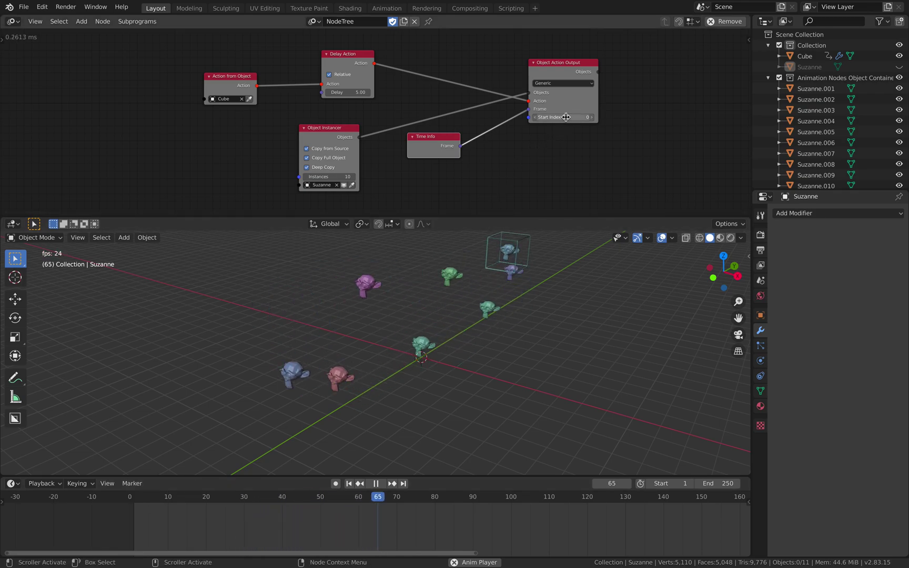
Set the Object Action Output's Start Index to 4 and replay the animation from the start
mouse_move(567, 117)
mouse_down()
mouse_move(576, 117)
mouse_move(558, 117)
mouse_move(581, 117)
mouse_move(559, 117)
mouse_up()
click(148, 498)
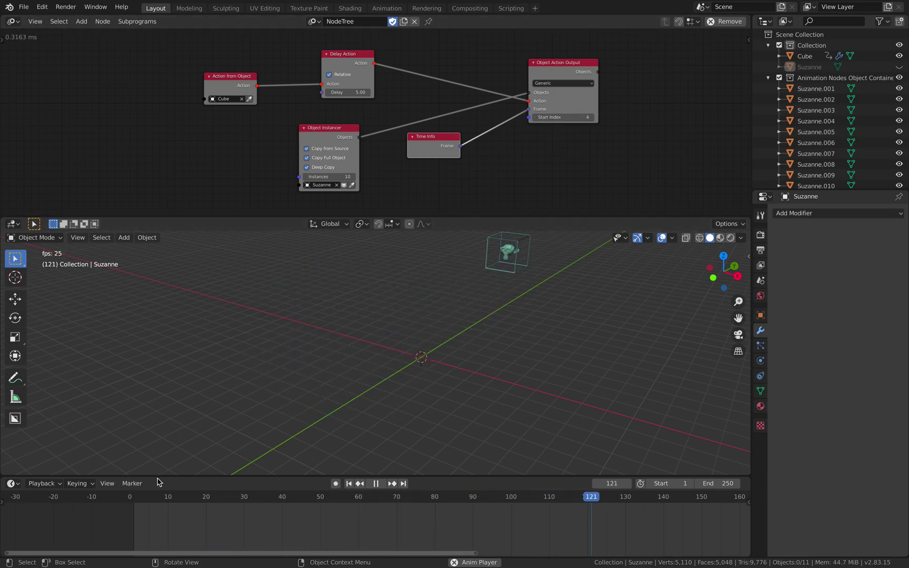
click(161, 497)
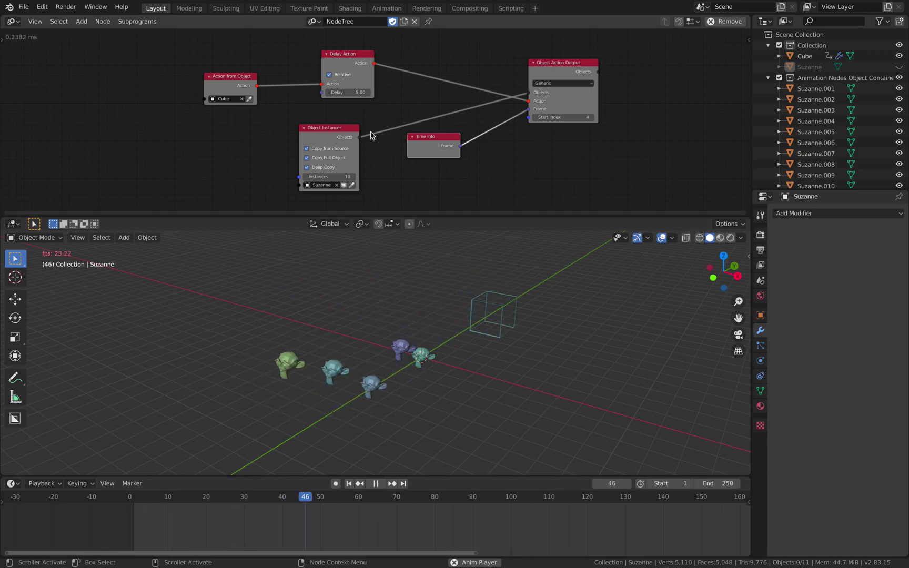
Move the Delay Action and Action from Object nodes closer to the output node and save the file
drag(335, 64, 366, 64)
drag(232, 76, 249, 77)
click(24, 6)
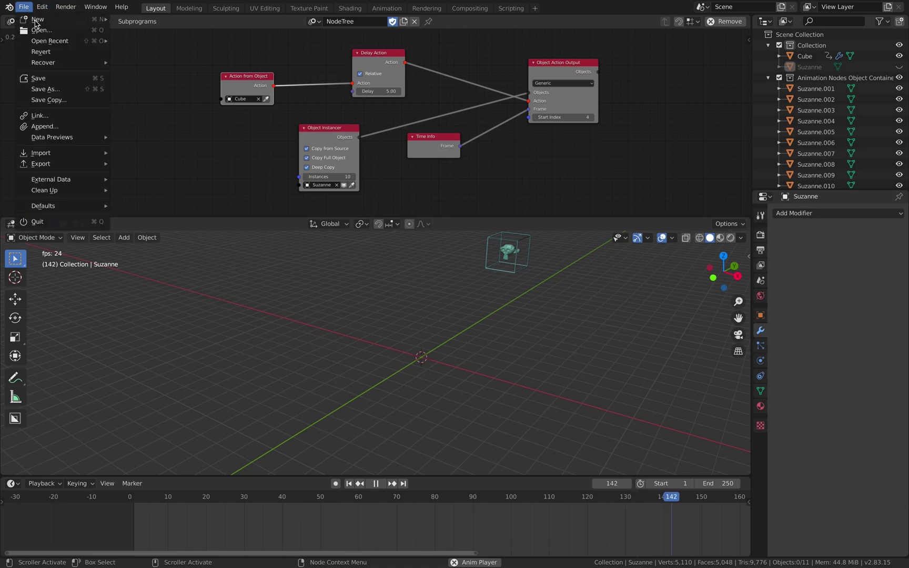
click(29, 77)
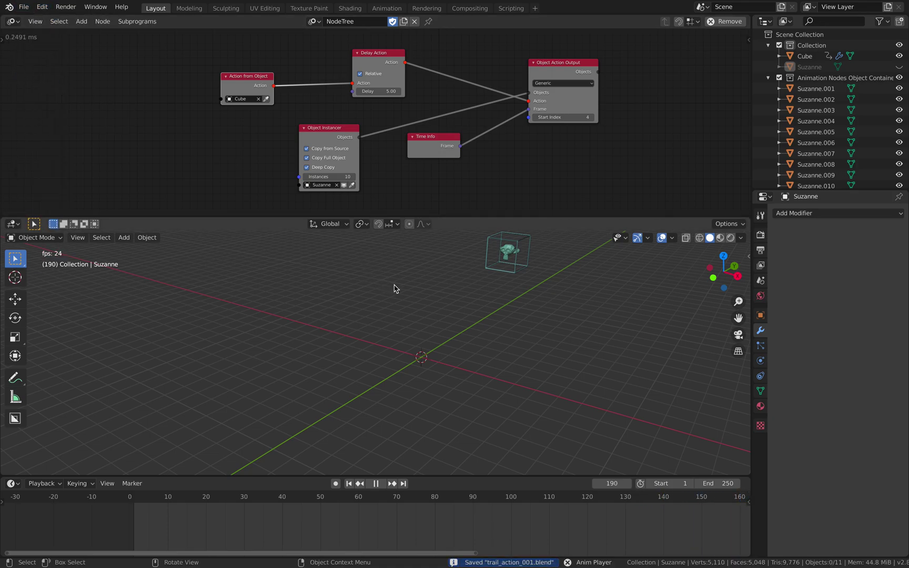
Scrub the timeline to frame 99 to review the delayed monkeys and save the file
drag(188, 497, 328, 489)
drag(394, 452, 639, 441)
drag(510, 434, 508, 434)
middle_drag(505, 255, 564, 262)
key(ctrl+s)
Switch the Object Action Output node to Transforms mode and reposition the Time Info node
scroll(544, 158, up, 3)
click(589, 87)
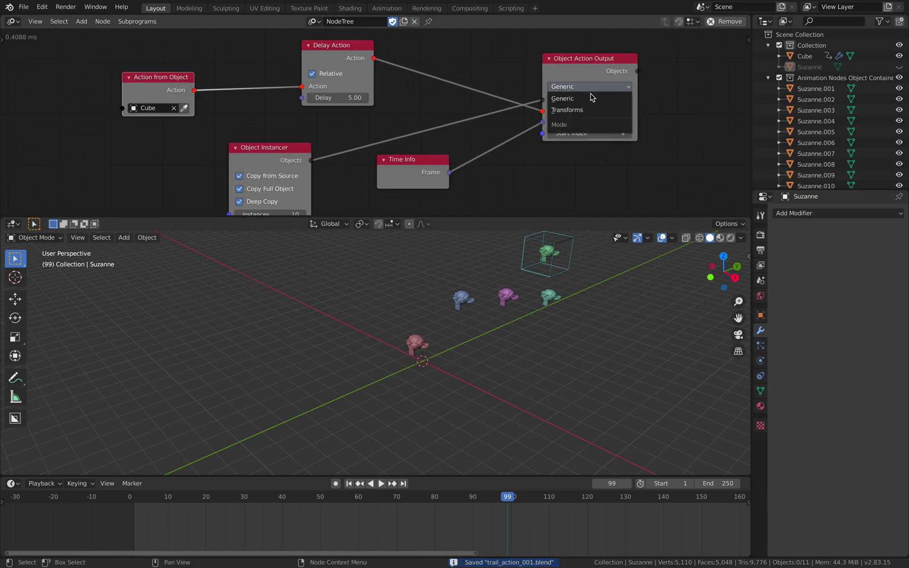
click(590, 110)
scroll(612, 101, down, 1)
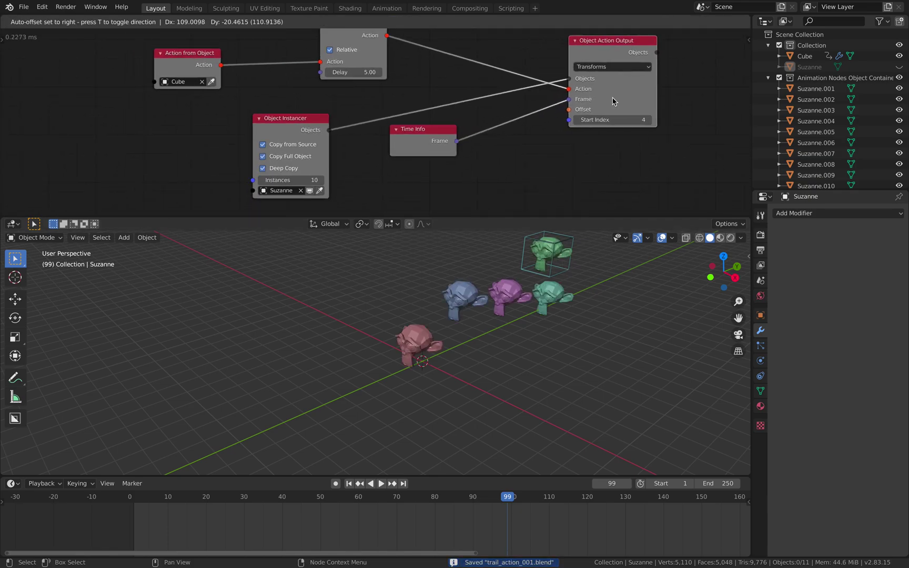
scroll(599, 103, up, 1)
middle_drag(549, 114, 523, 113)
drag(412, 130, 427, 128)
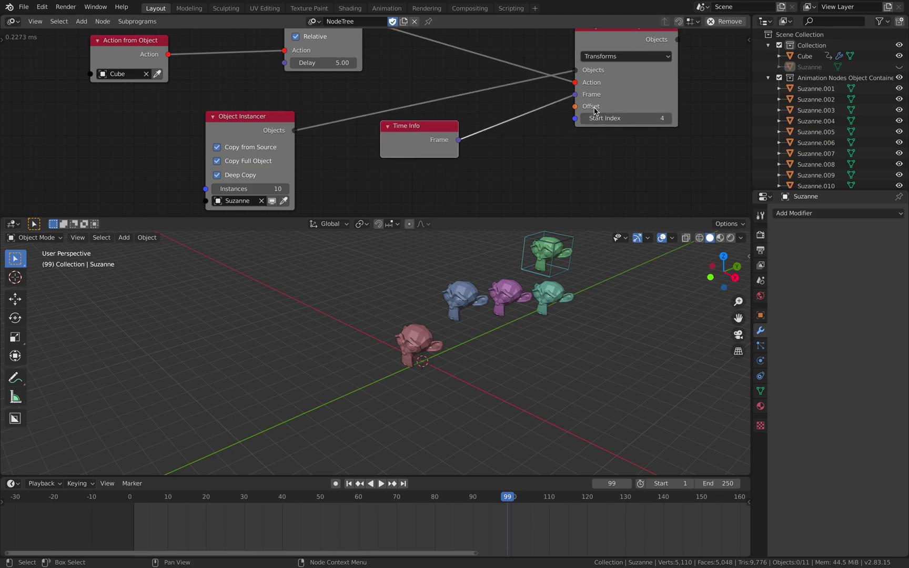
Examine the Offset input on the Object Action Output node and save the file
scroll(593, 113, down, 1)
scroll(552, 120, up, 4)
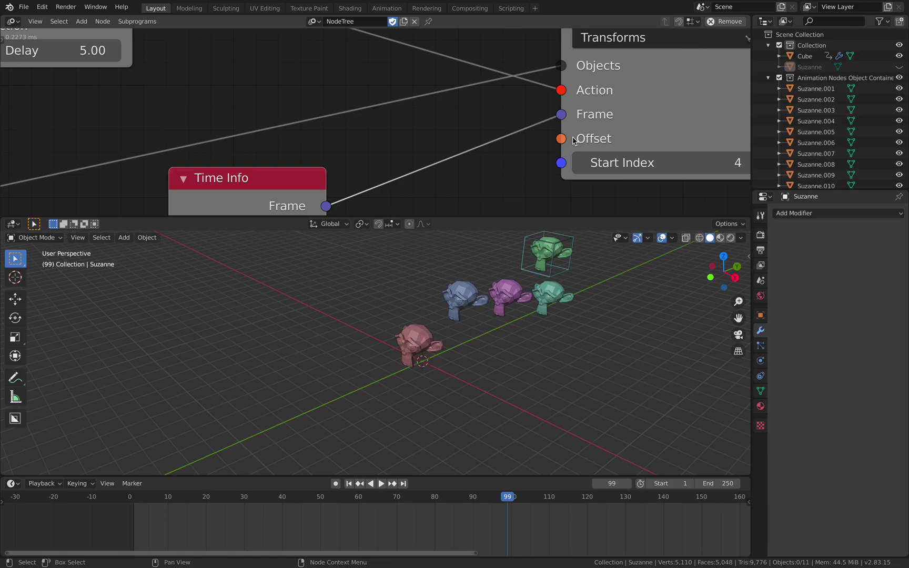
scroll(573, 140, down, 6)
key(ctrl+s)
Add a Random Vector node below Time Info and switch it to output a list of vectors
key(shift+a)
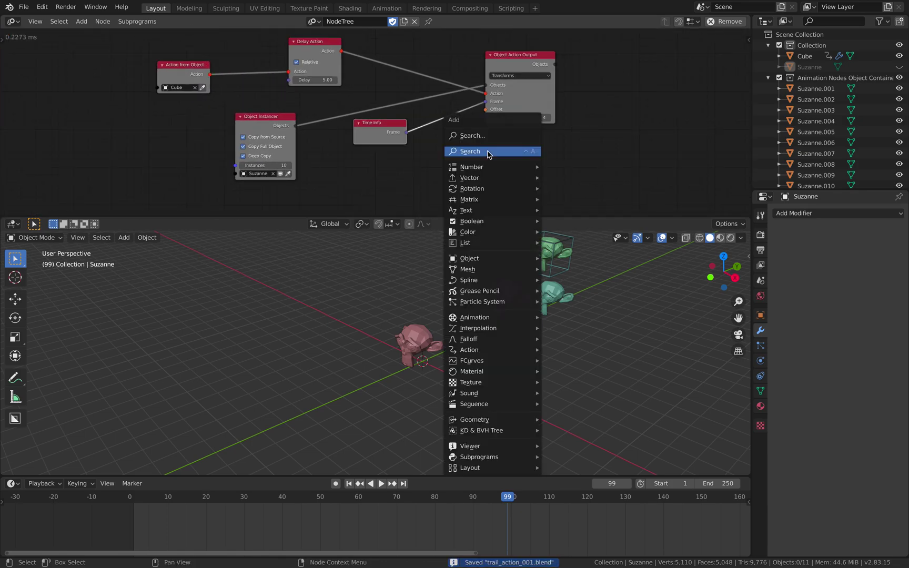
click(489, 152)
text(random v)
key(Return)
click(451, 144)
scroll(471, 147, up, 3)
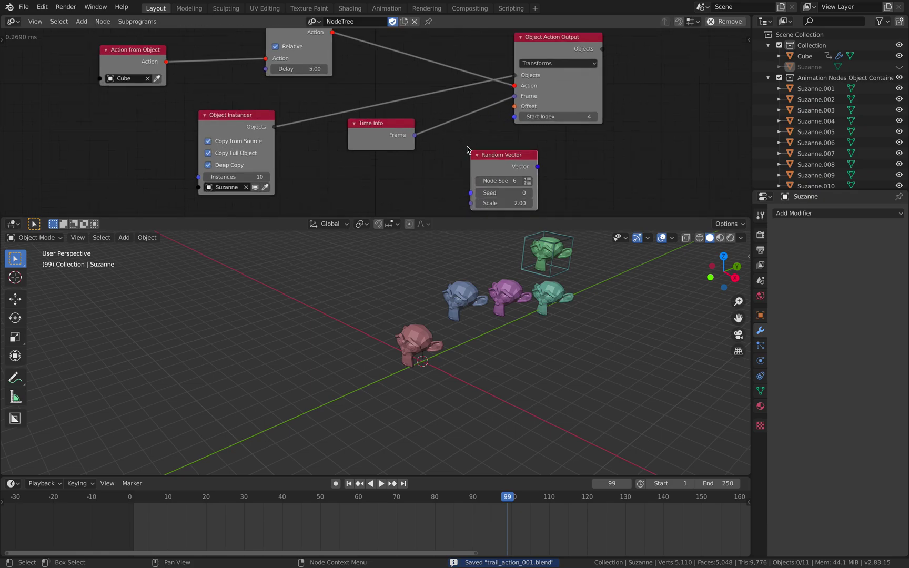
middle_drag(471, 146, 488, 131)
drag(524, 142, 483, 144)
middle_drag(489, 139, 503, 130)
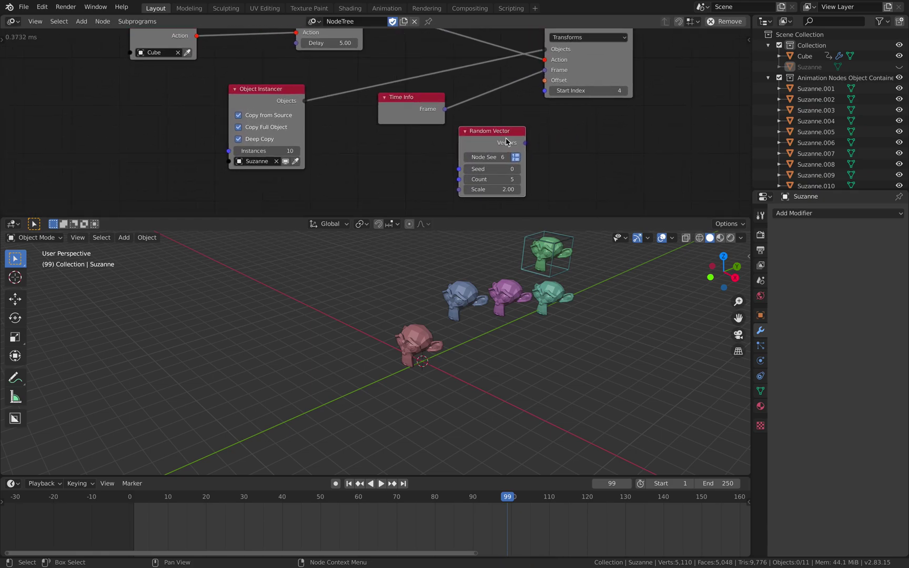
drag(504, 135, 459, 142)
Add an Offset Vector node for vector lists beside the Random Vector node
key(shift+a)
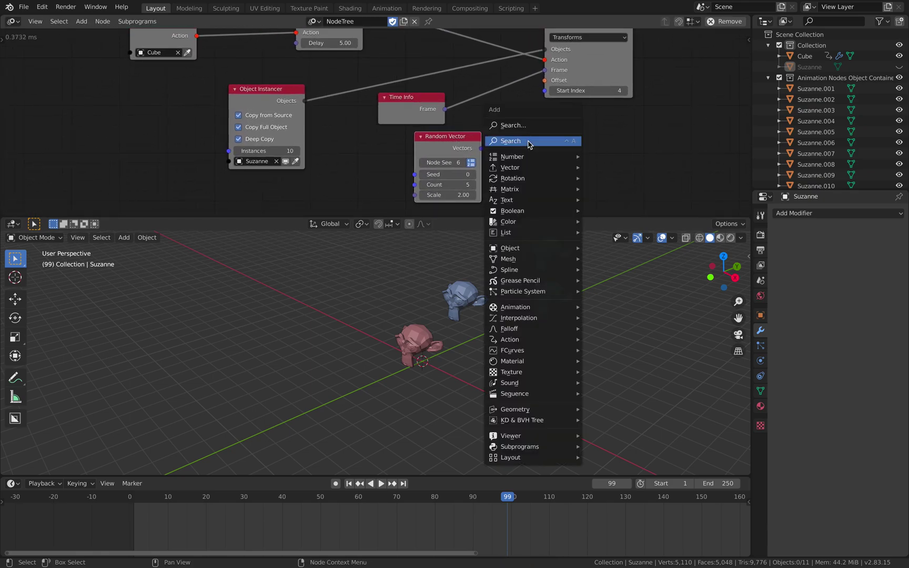
click(528, 141)
text(offset)
key(Down)
key(Down)
key(Down)
key(Return)
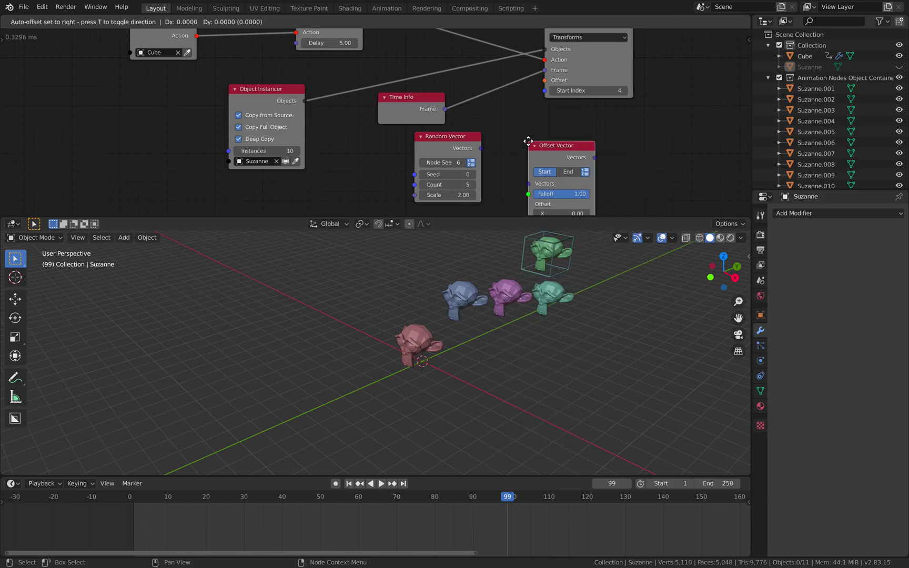
click(528, 126)
scroll(531, 105, down, 2)
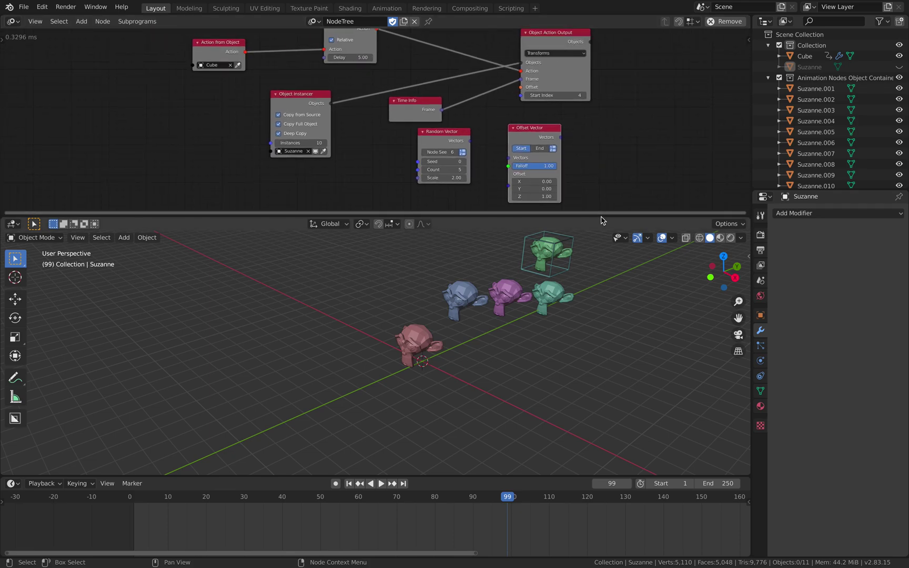
Enlarge the node editor and add a Compose Matrix node feeding the Object Action Output's Offset input
drag(603, 216, 583, 292)
scroll(610, 117, up, 1)
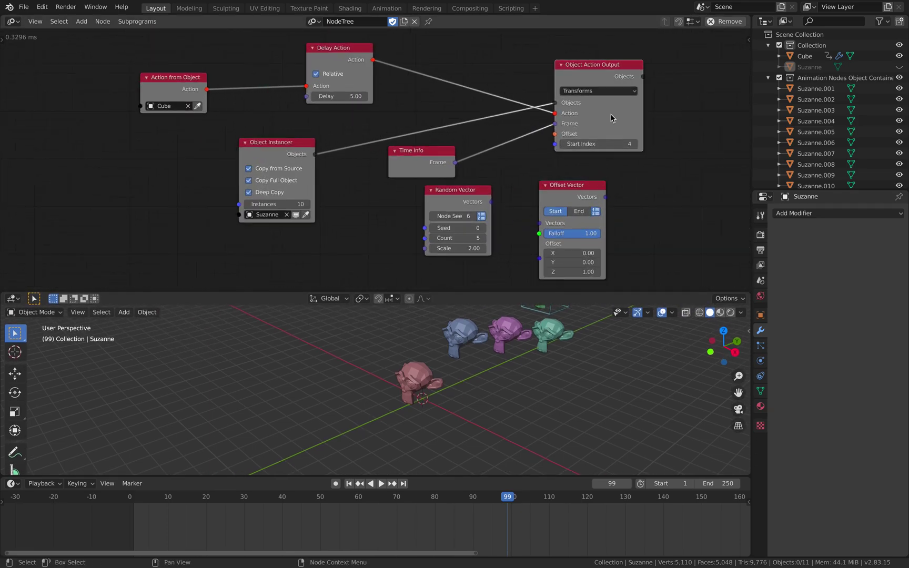
mouse_move(610, 116)
mouse_down()
mouse_move(618, 104)
mouse_move(615, 117)
mouse_up()
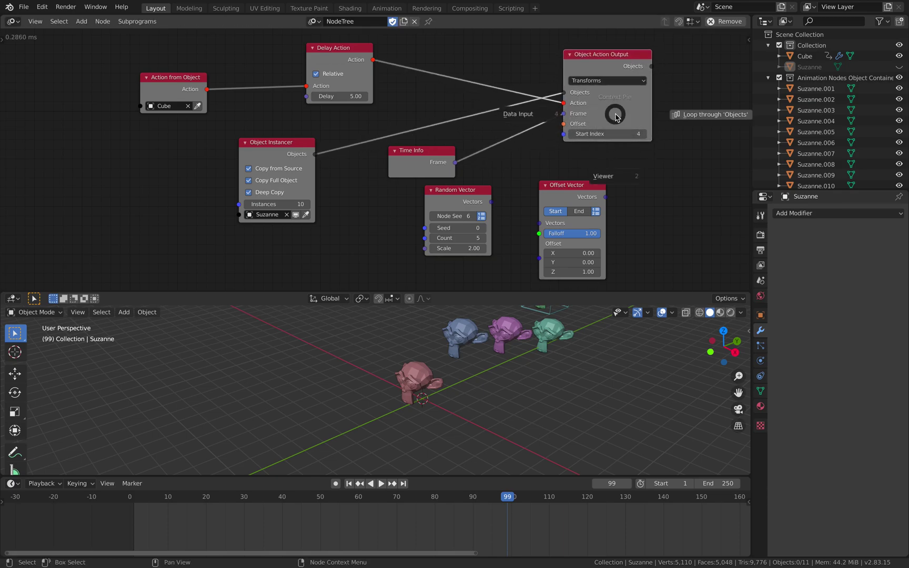
click(547, 114)
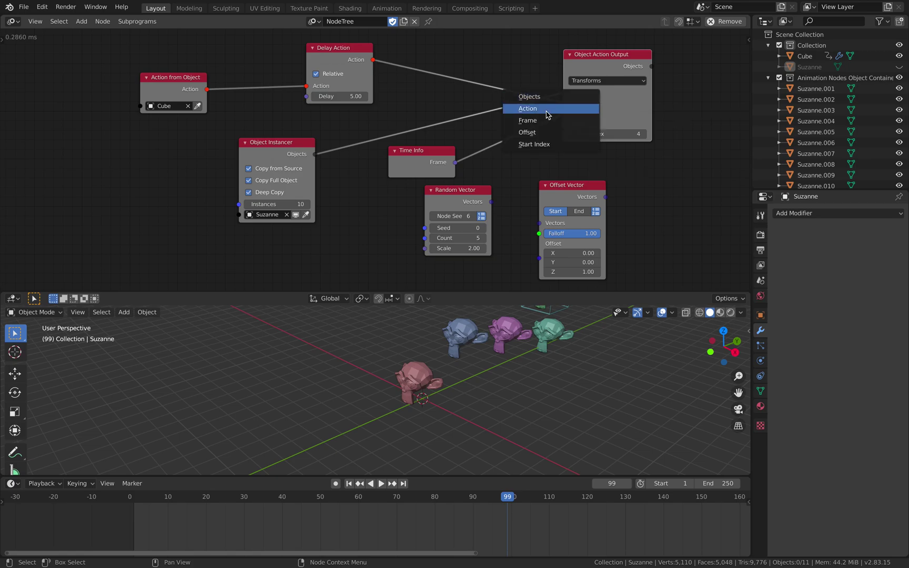
click(547, 127)
click(601, 193)
Rearrange the Random Vector, Offset Vector, Compose Matrix and Object Action Output nodes into a clear chain
scroll(621, 195, down, 1)
drag(458, 194, 346, 220)
drag(531, 189, 426, 212)
drag(642, 179, 489, 188)
drag(563, 114, 631, 124)
drag(508, 189, 531, 188)
middle_drag(531, 188, 470, 168)
scroll(536, 146, up, 3)
click(534, 164)
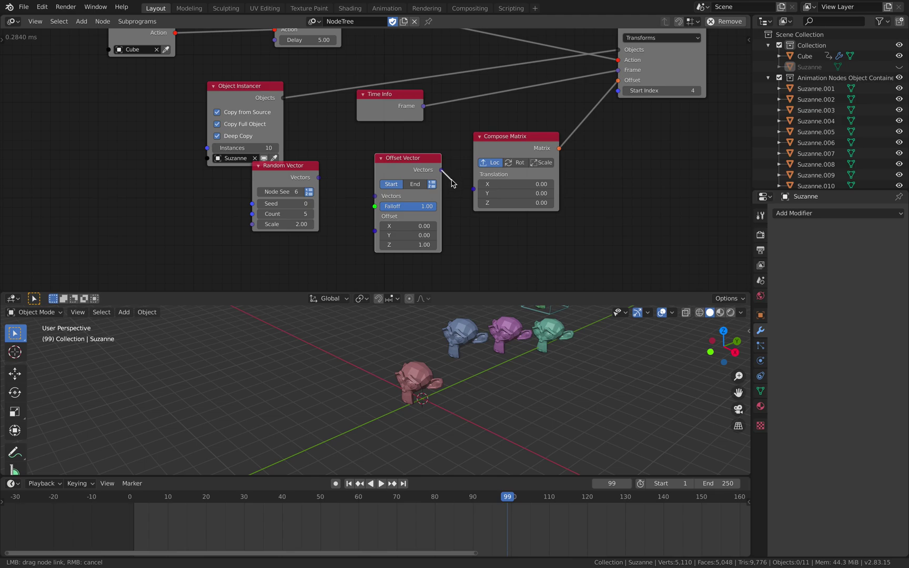
Move Offset Vector aside, place Random Vector before Compose Matrix with a count of 10, and save the file
drag(302, 170, 334, 184)
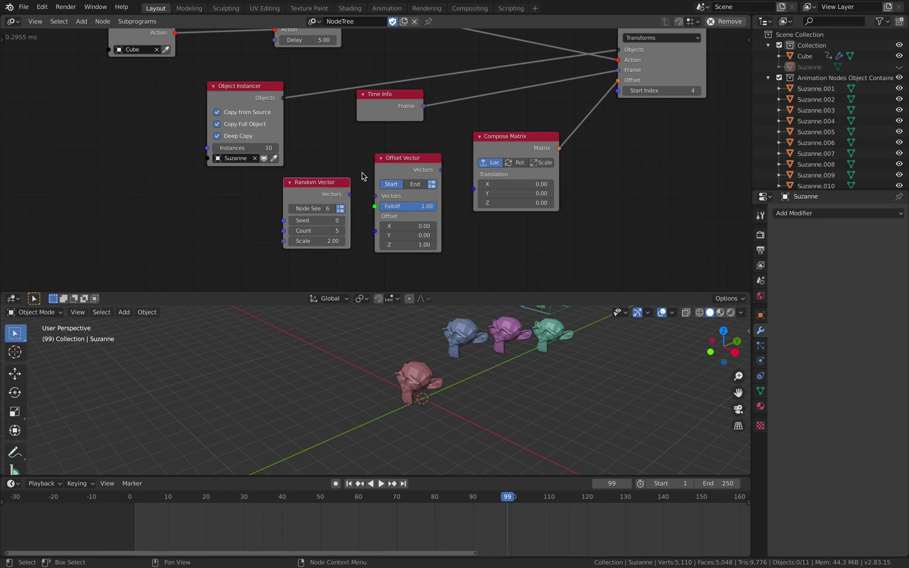
drag(413, 168, 231, 240)
drag(326, 204, 388, 195)
scroll(388, 195, up, 1)
click(403, 198)
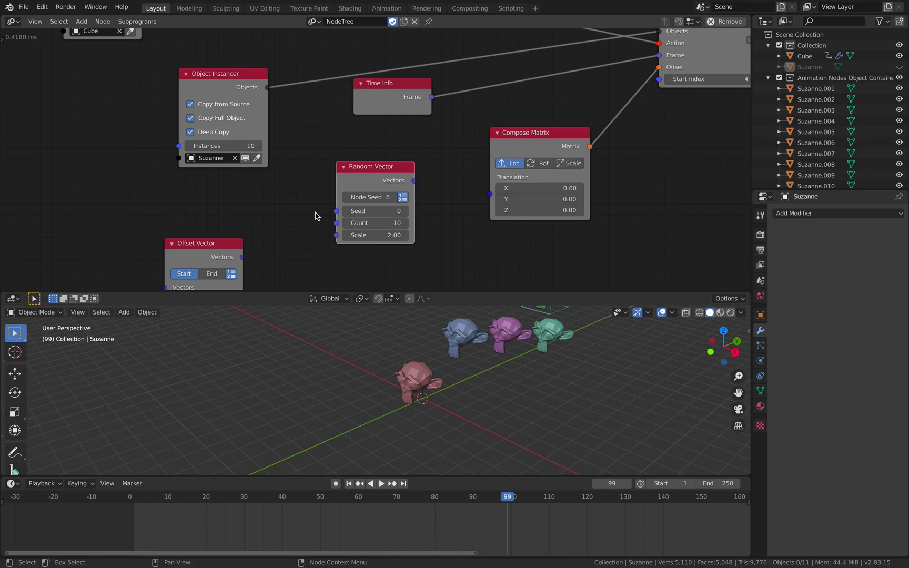
key(ctrl+s)
Link the Random Vector's vectors to the Compose Matrix translation and play the animation to check the scattered monkeys
drag(414, 182, 490, 195)
scroll(434, 174, down, 2)
scroll(434, 217, down, 3)
scroll(447, 401, down, 2)
key(space)
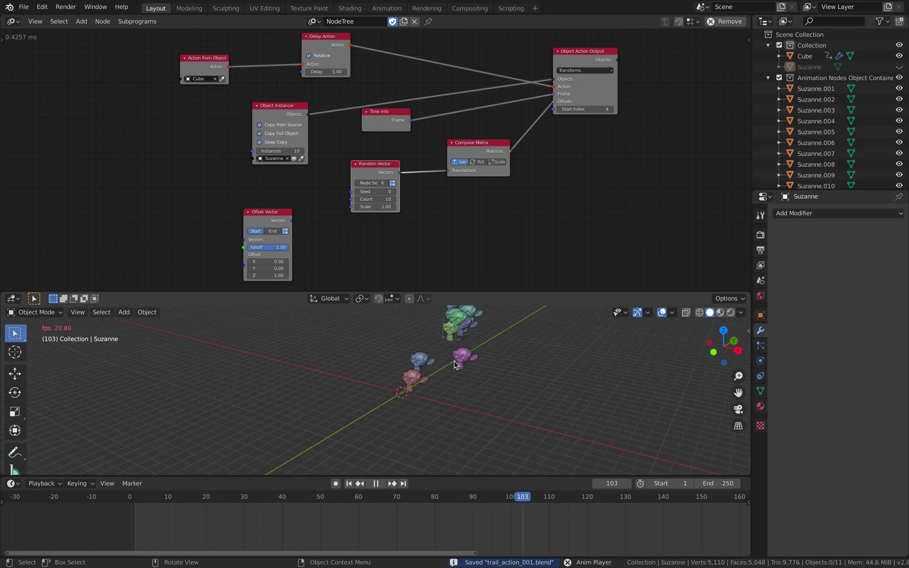
middle_drag(424, 392, 451, 377)
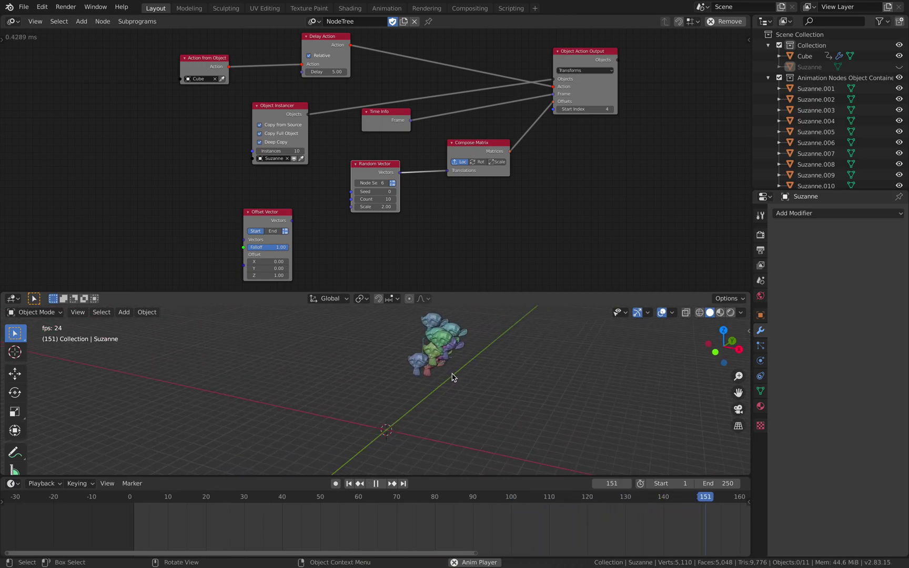
key(space)
Select the wireframe cube and scale it up to enclose the scattered monkeys
click(427, 346)
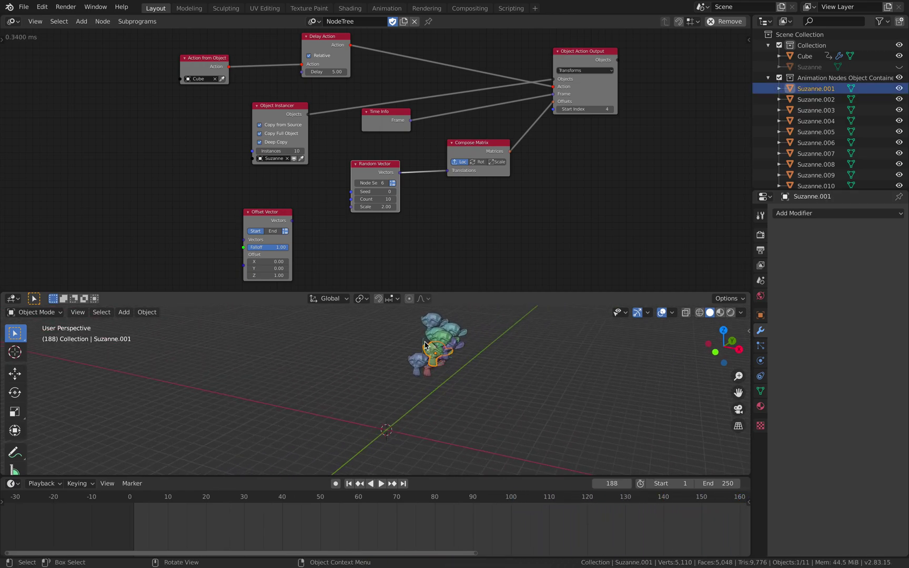
click(457, 349)
click(425, 344)
key(s)
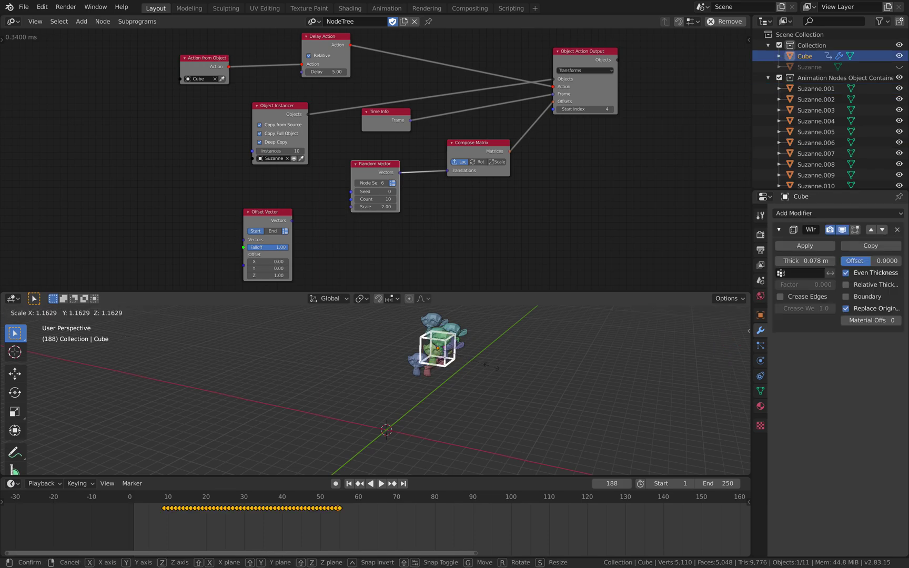
click(498, 421)
Play the animation and set the Random Vector's scale to 3.02
key(space)
click(502, 424)
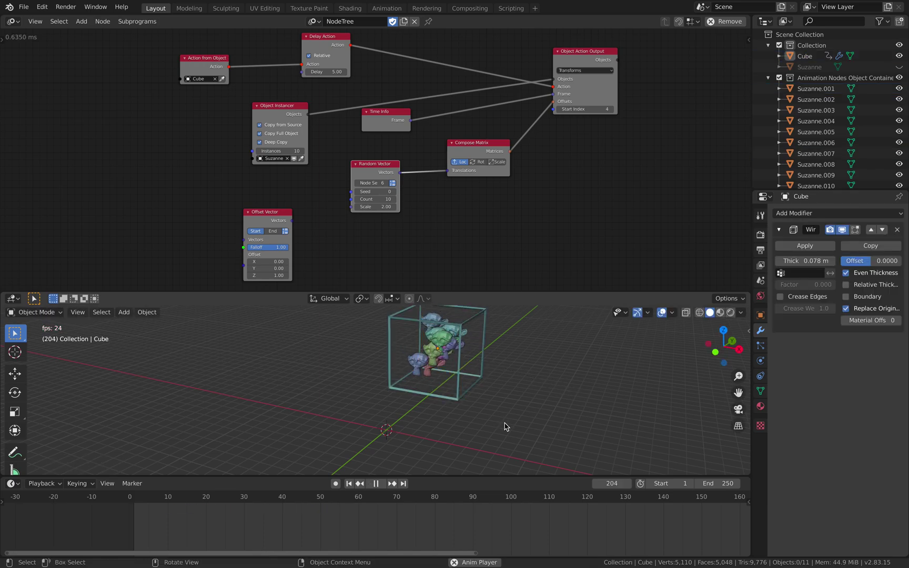
drag(379, 207, 433, 206)
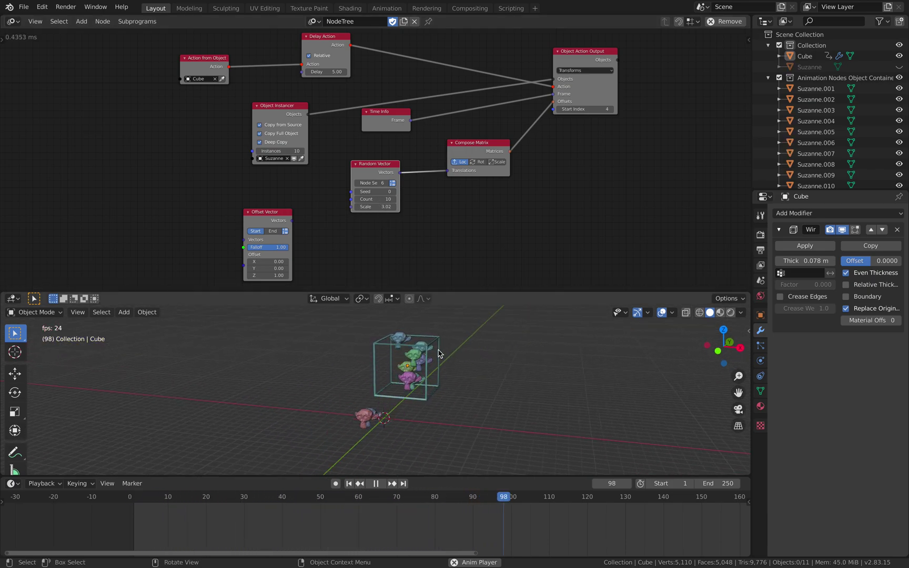
Select the wireframe cube and delete all its recorded keyframes in the timeline
click(443, 350)
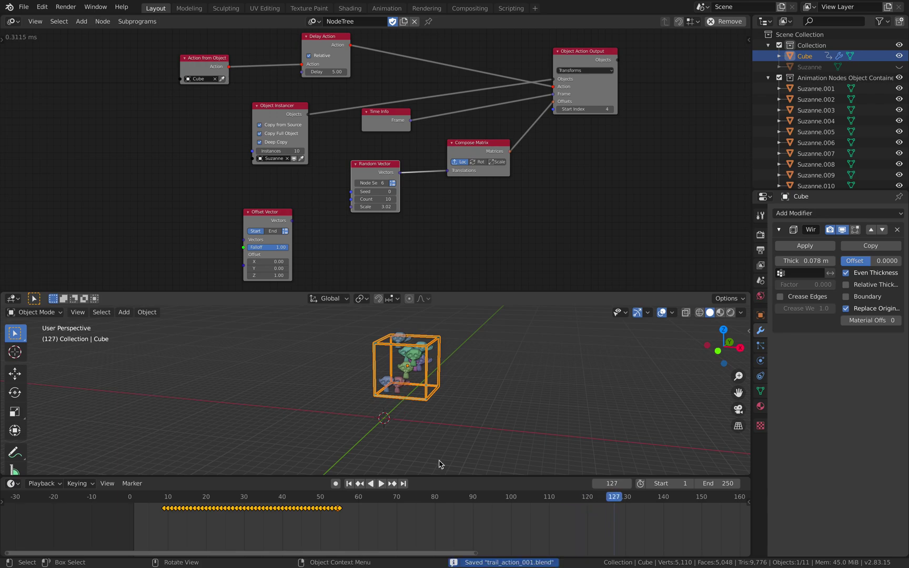
key(x)
click(395, 540)
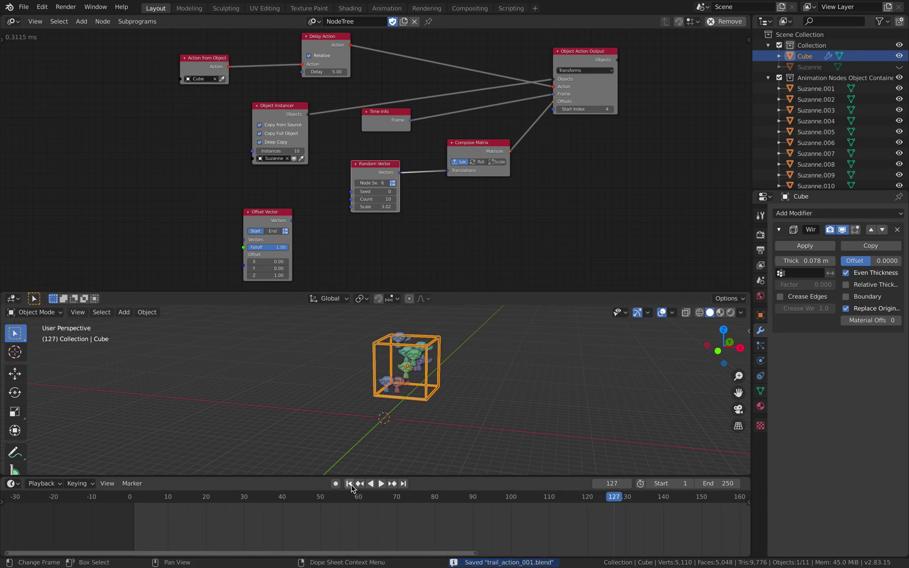
Record a new motion for the wireframe cube by moving it during playback with auto keying on, turn auto keying off, and save the file
click(335, 483)
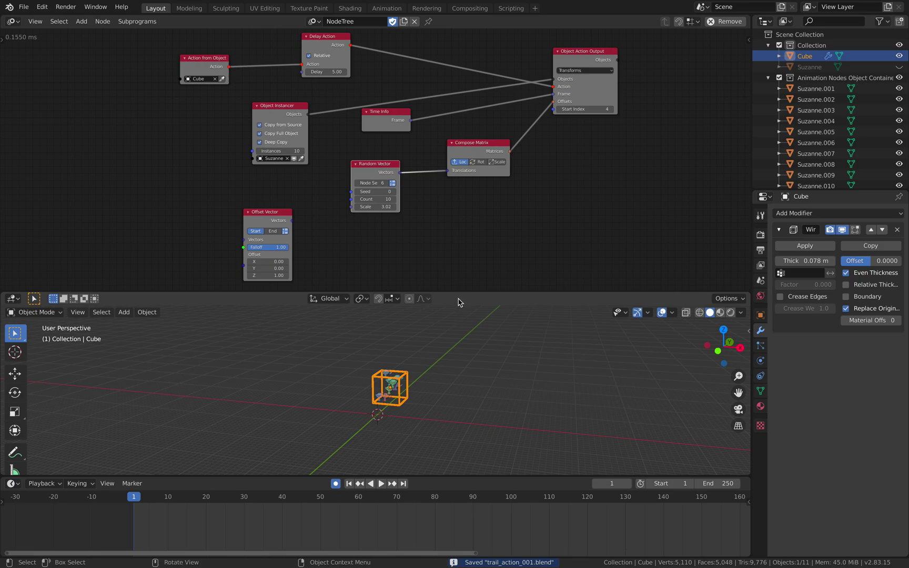
drag(457, 292, 467, 191)
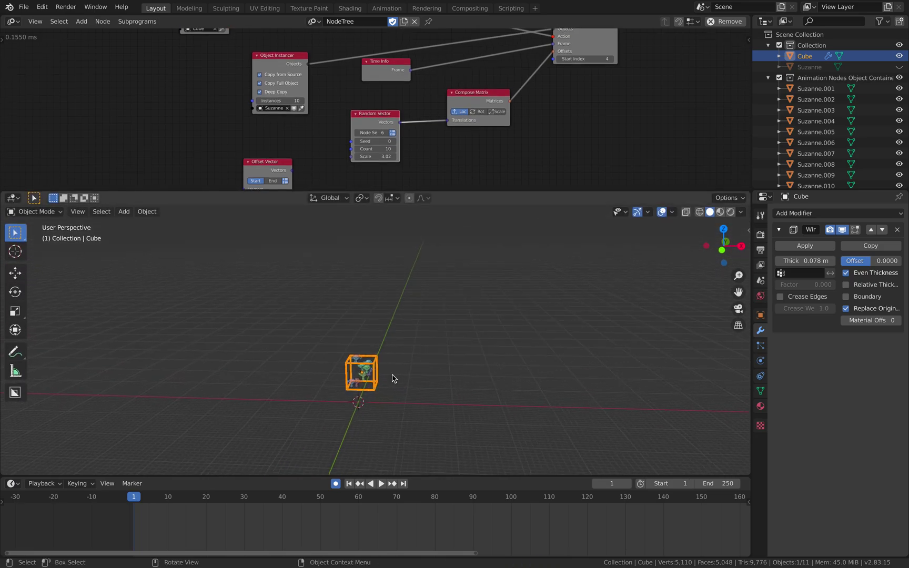
click(381, 483)
key(g)
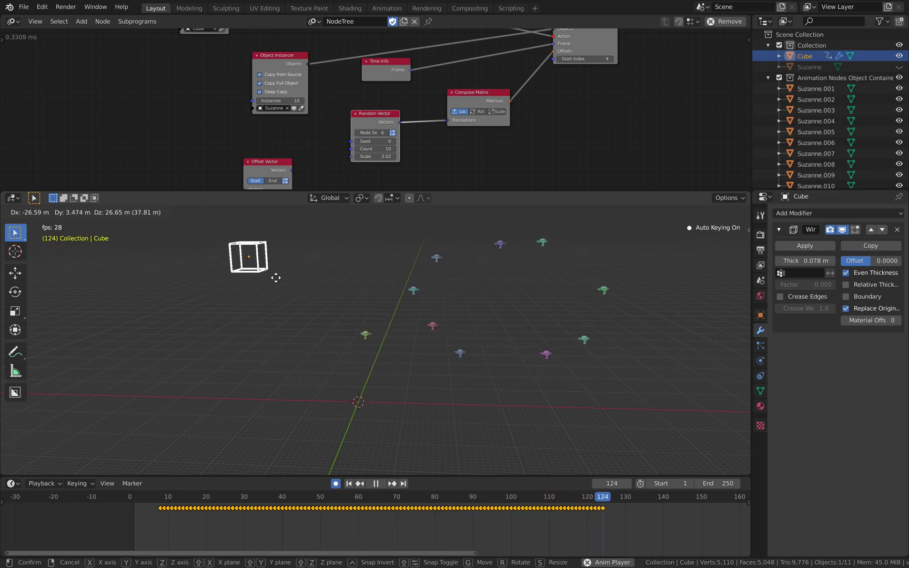
click(429, 332)
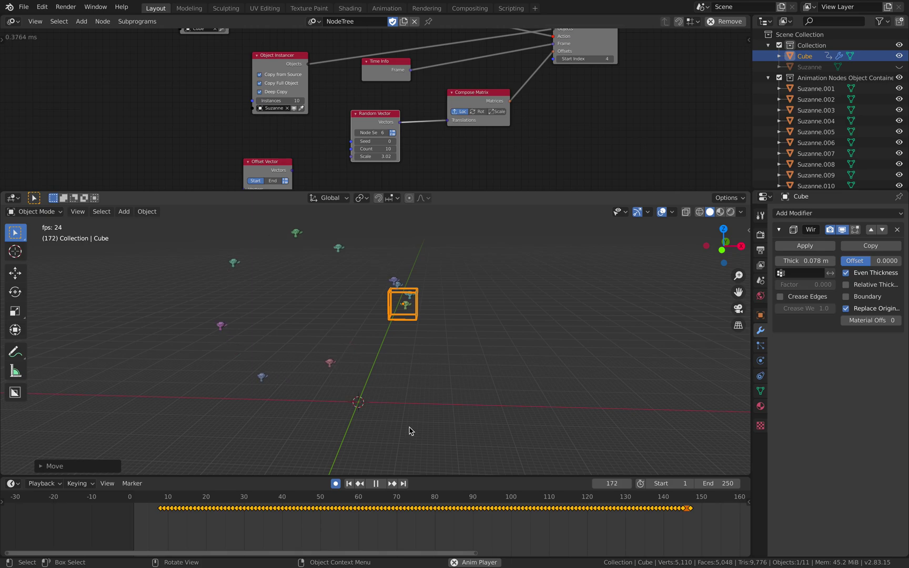
click(454, 405)
middle_drag(454, 405, 457, 329)
click(458, 325)
click(336, 484)
shift+middle_drag(386, 342, 364, 377)
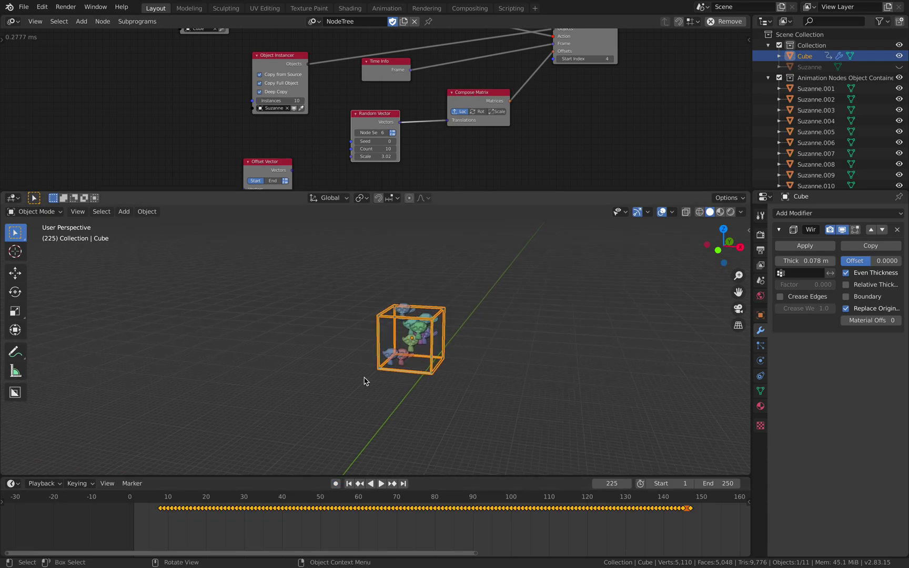
click(364, 377)
key(ctrl+s)
Give the node editor more height and spread out the Offset Vector, Time Info, Object Instancer, Object Action Output and Delay Action nodes
drag(315, 190, 315, 289)
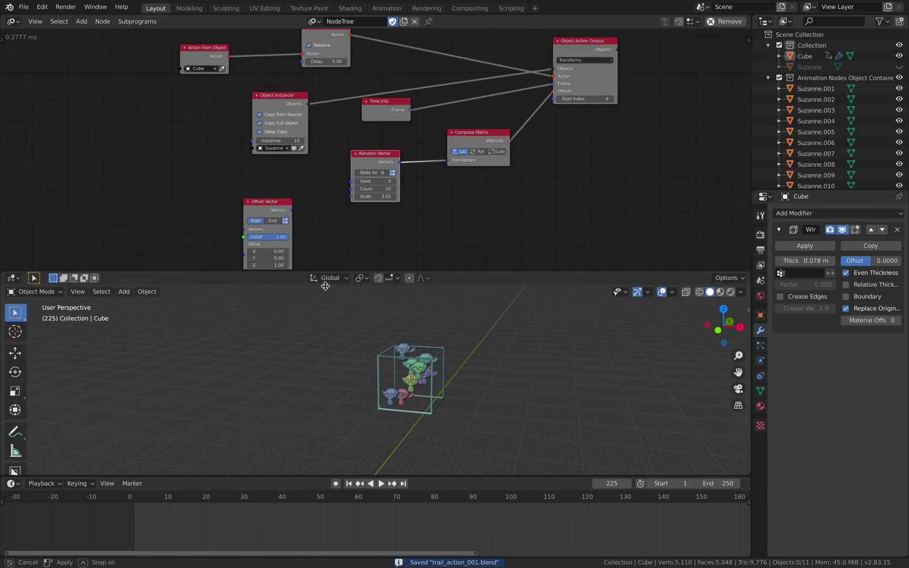
scroll(271, 221, up, 2)
drag(272, 221, 292, 185)
scroll(289, 206, down, 1)
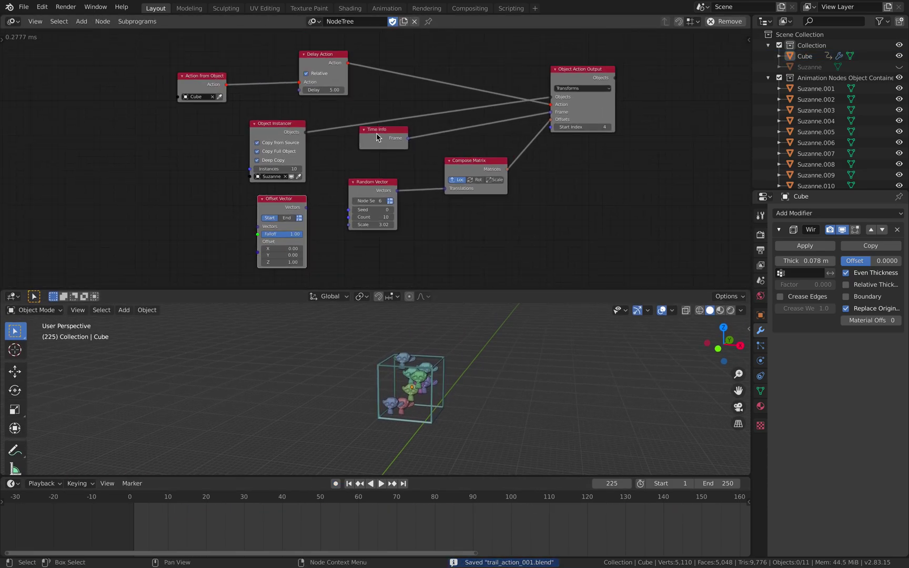
drag(376, 132, 466, 130)
drag(275, 129, 381, 109)
scroll(381, 109, up, 2)
middle_drag(413, 128, 417, 134)
drag(632, 106, 636, 104)
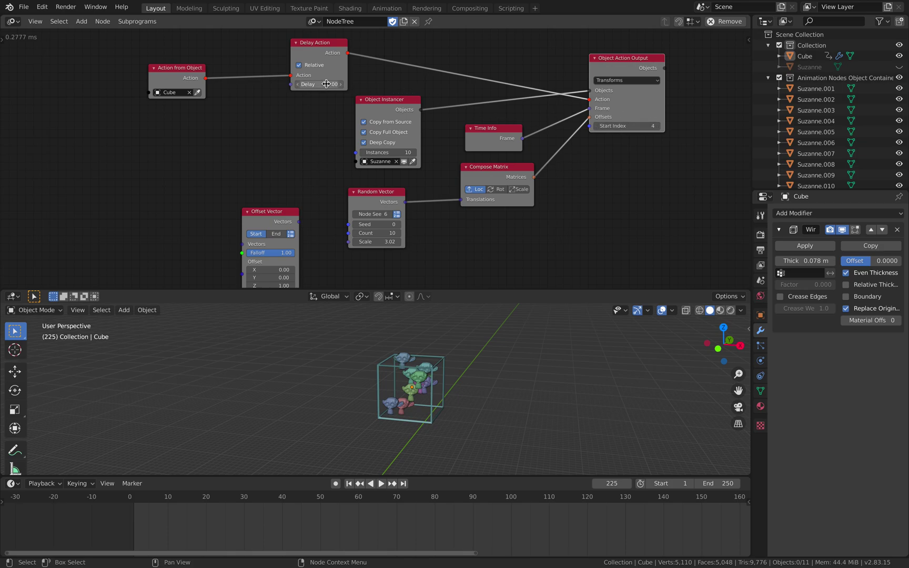
drag(321, 50, 314, 51)
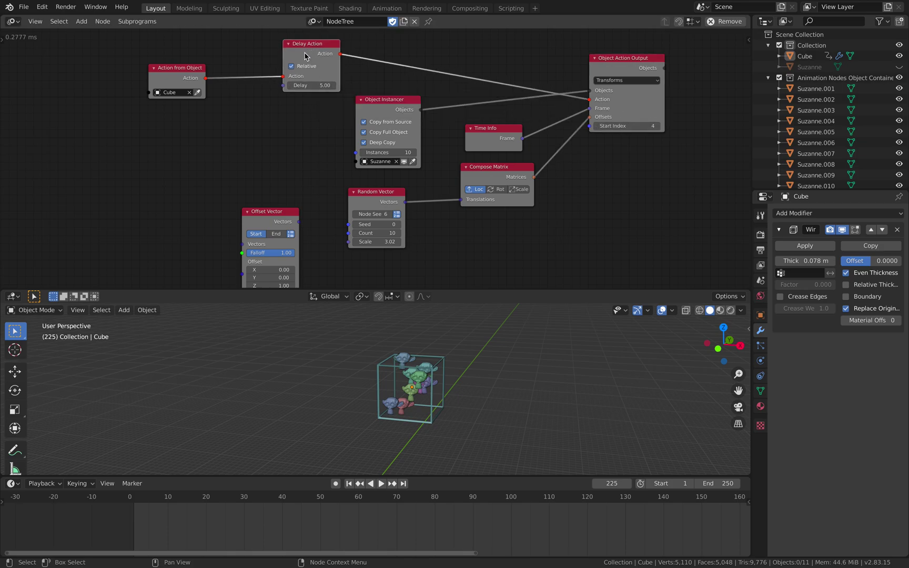
middle_drag(290, 148, 275, 135)
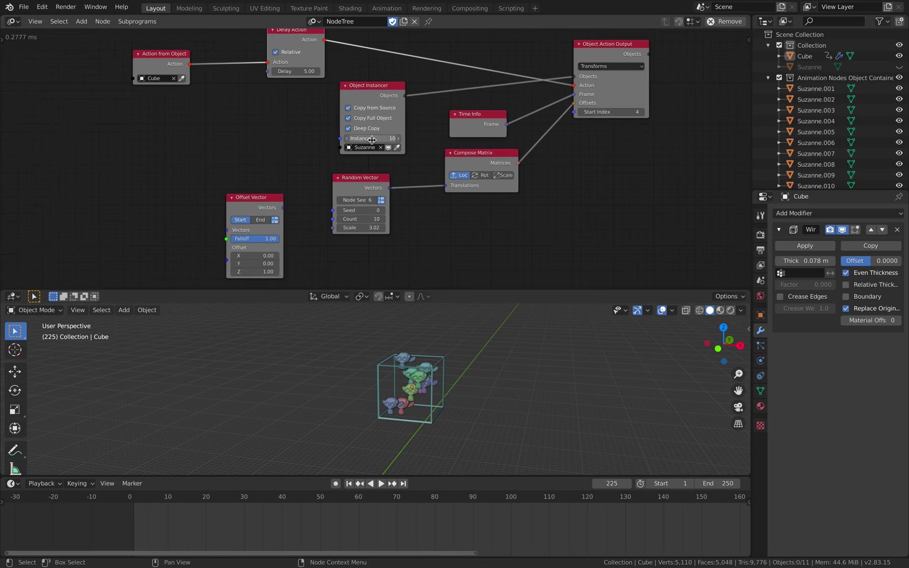
key(Return)
key(shift+a)
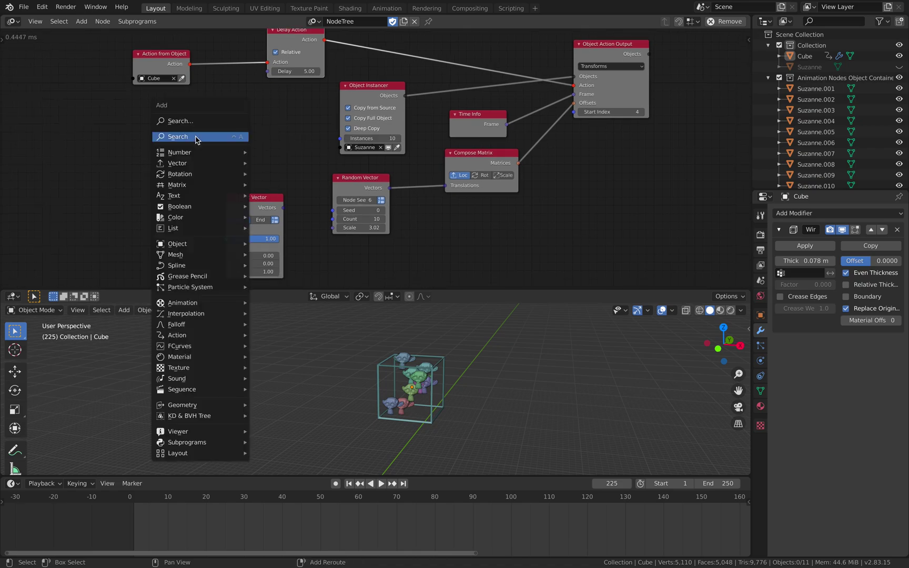
click(195, 138)
text(a nu)
key(BackSpace)
key(BackSpace)
key(BackSpace)
text(umber)
key(Return)
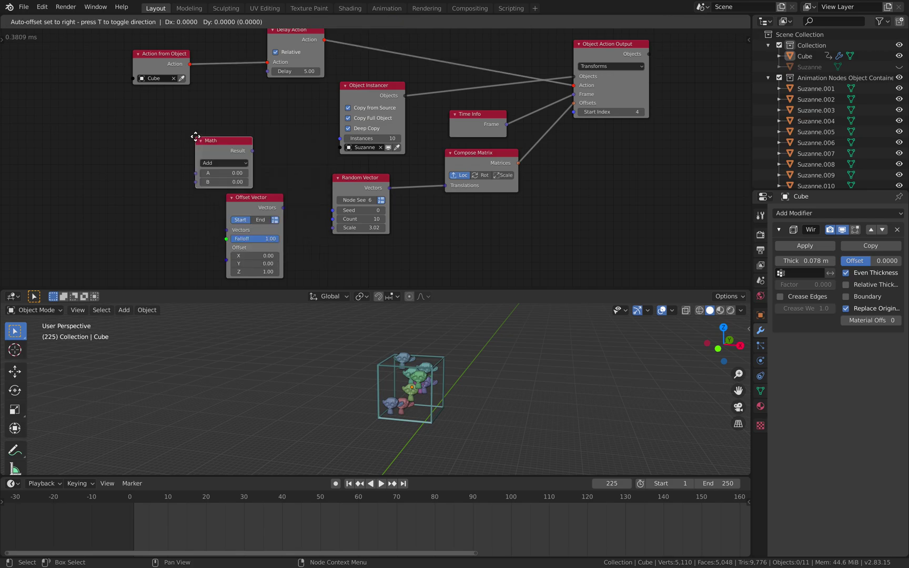
key(Delete)
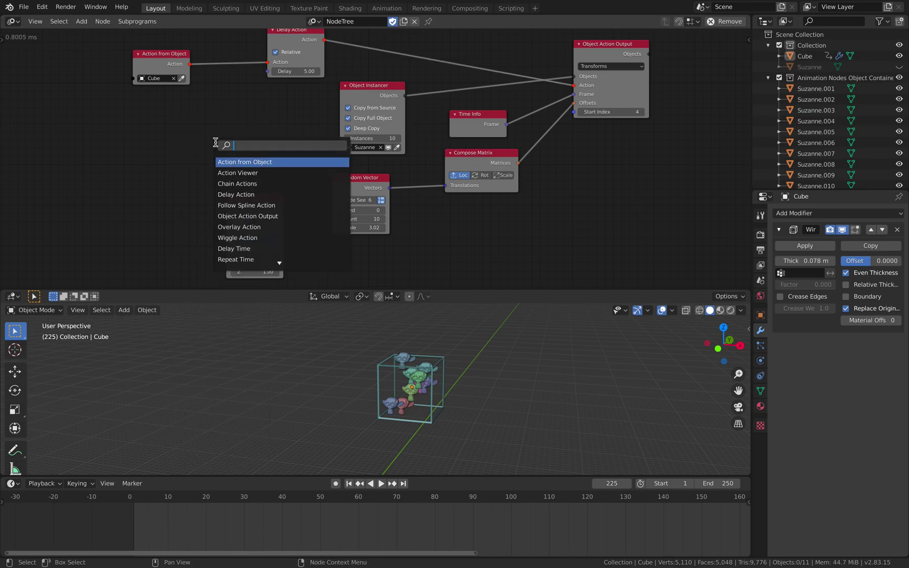
Add an Integer Input node between the Action from Object and Offset Vector nodes
text(number)
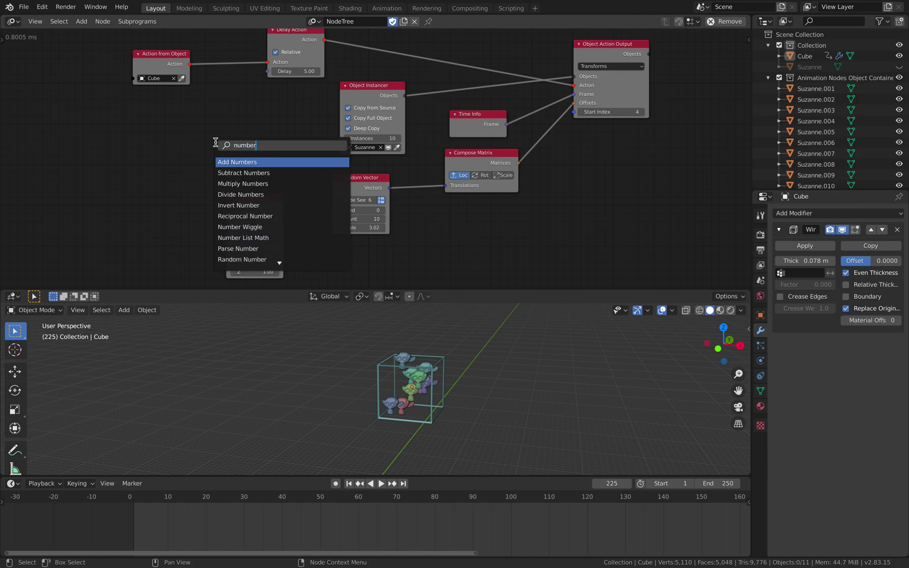
key(BackSpace)
key(BackSpace)
key(BackSpace)
key(BackSpace)
key(BackSpace)
key(BackSpace)
text(integ)
key(Return)
click(215, 146)
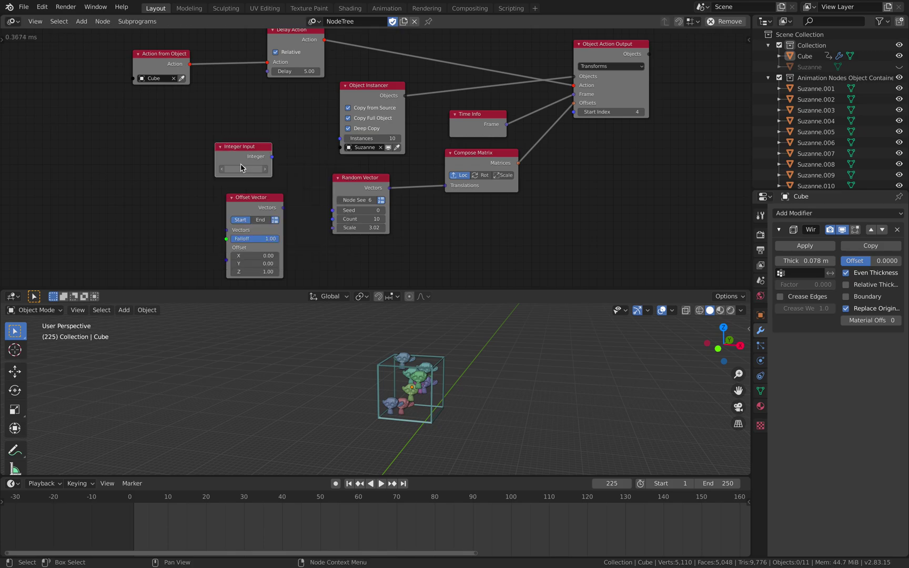
Set the Integer Input to 50 and link it to the Object Instancer's instances and the Random Vector's count
text(20)
key(Return)
key(ctrl+s)
drag(271, 157, 332, 218)
Play the animation to check the larger group of monkeys and save the file
key(space)
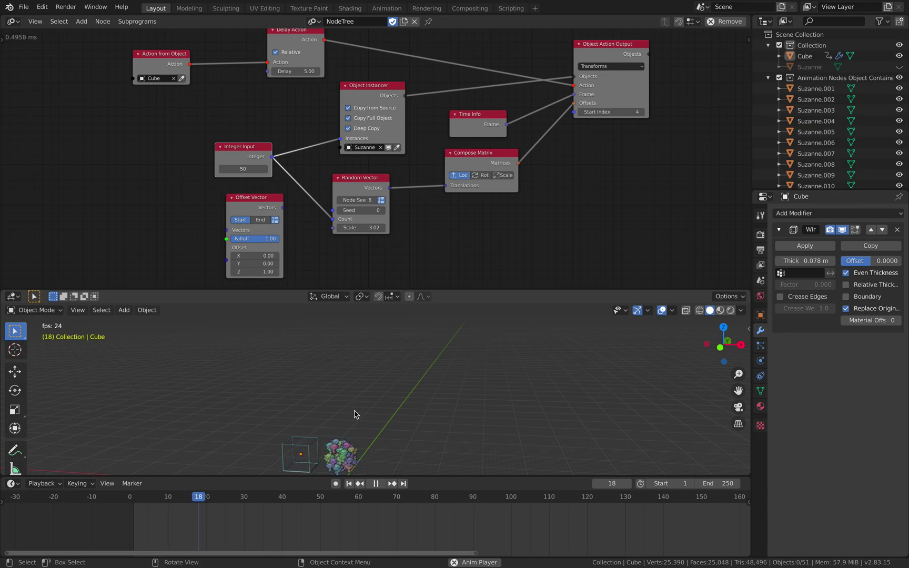
key(ctrl+s)
key(space)
middle_drag(416, 400, 391, 365)
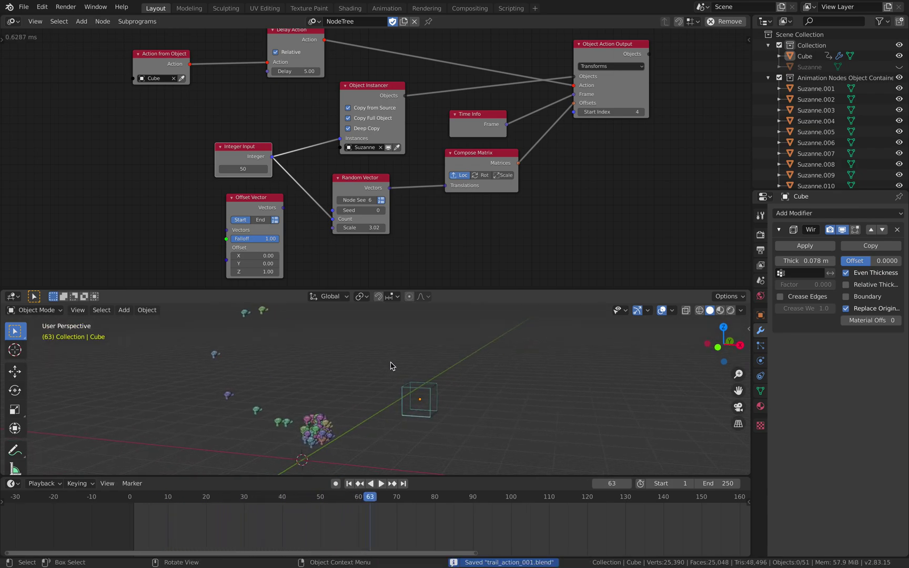
Set the Random Vector's scale to 3.14 and the Object Action Output's start index to 8
scroll(408, 215, up, 1)
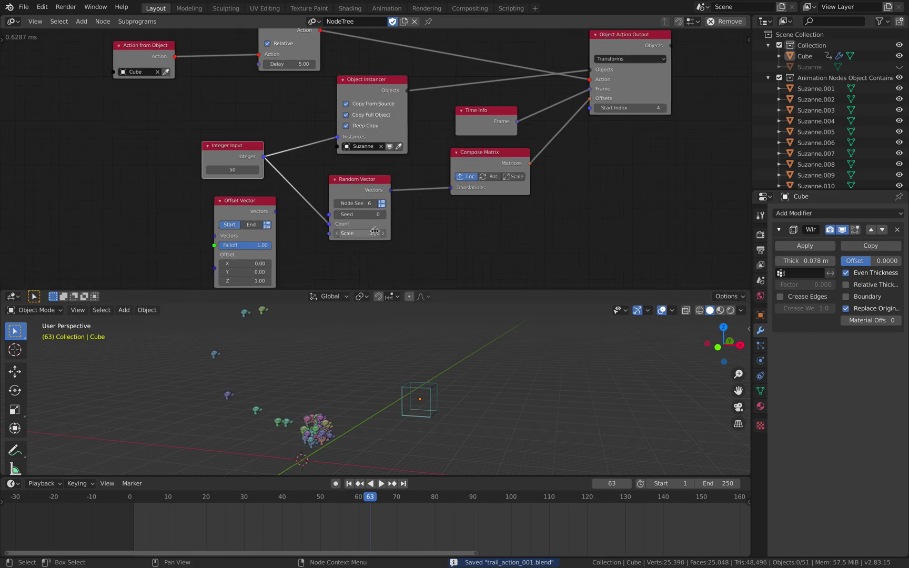
drag(362, 233, 354, 233)
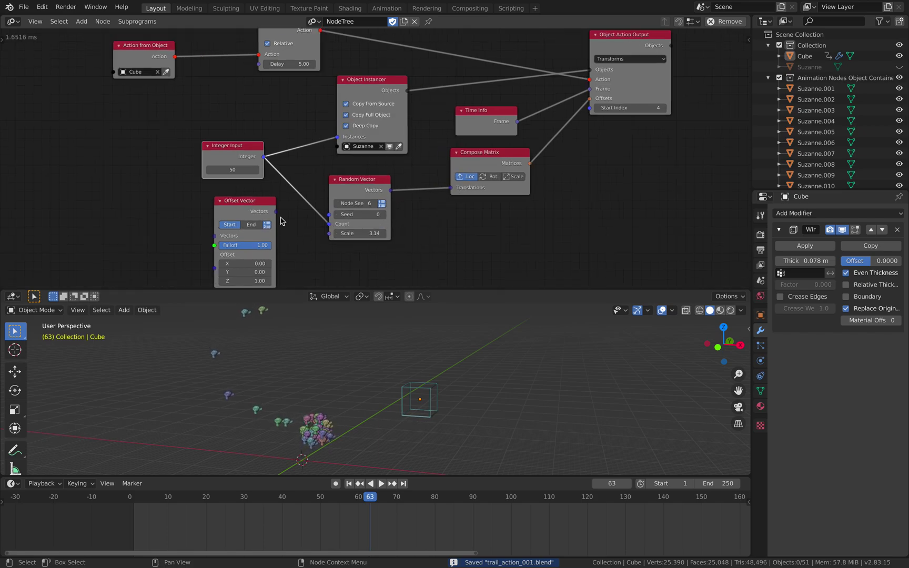
middle_drag(651, 110, 641, 129)
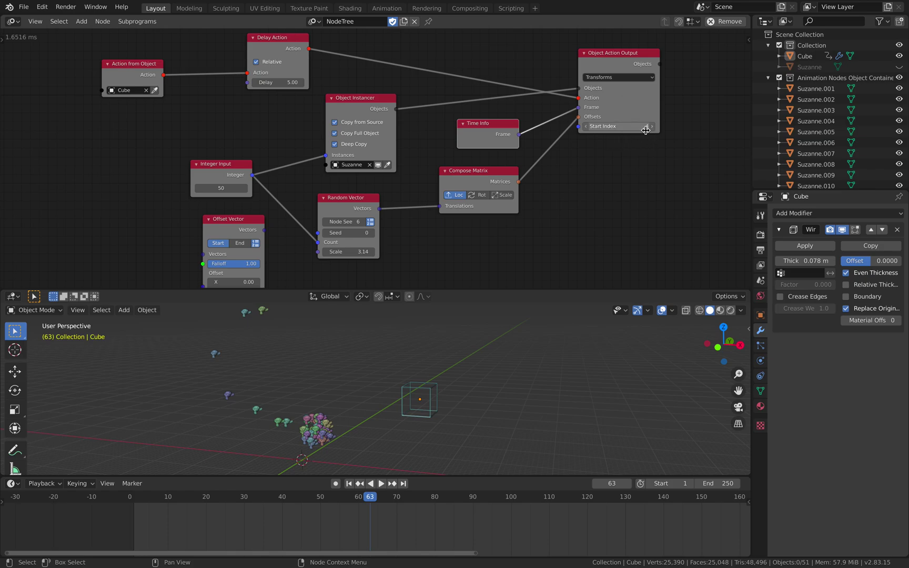
drag(619, 126, 672, 116)
scroll(487, 178, up, 6)
middle_drag(644, 155, 519, 172)
scroll(488, 177, down, 6)
middle_drag(357, 210, 417, 193)
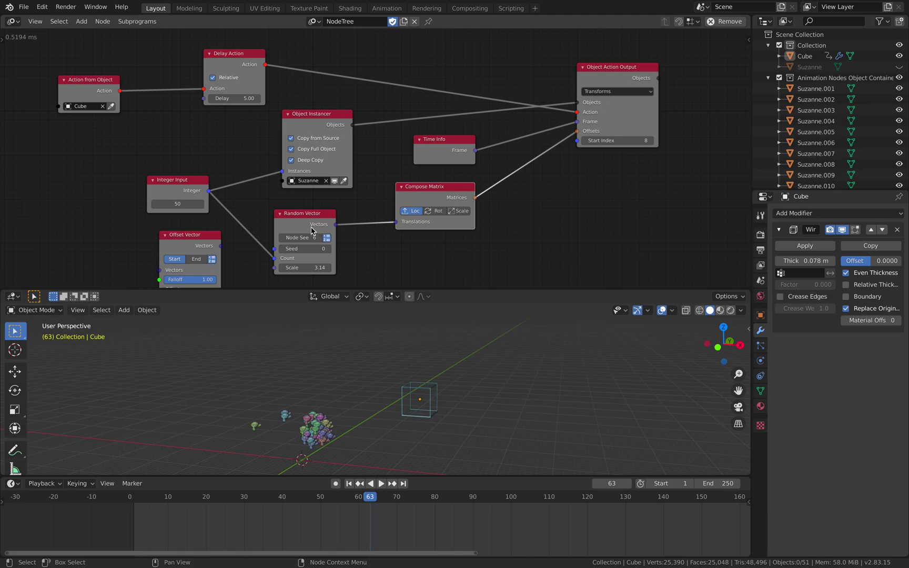
Reposition the Random Vector and Object Instancer nodes slightly closer to the Compose Matrix and Time Info nodes
drag(310, 230, 327, 226)
mouse_move(357, 201)
middle_down()
mouse_move(351, 234)
mouse_move(353, 198)
middle_up()
drag(316, 160, 335, 148)
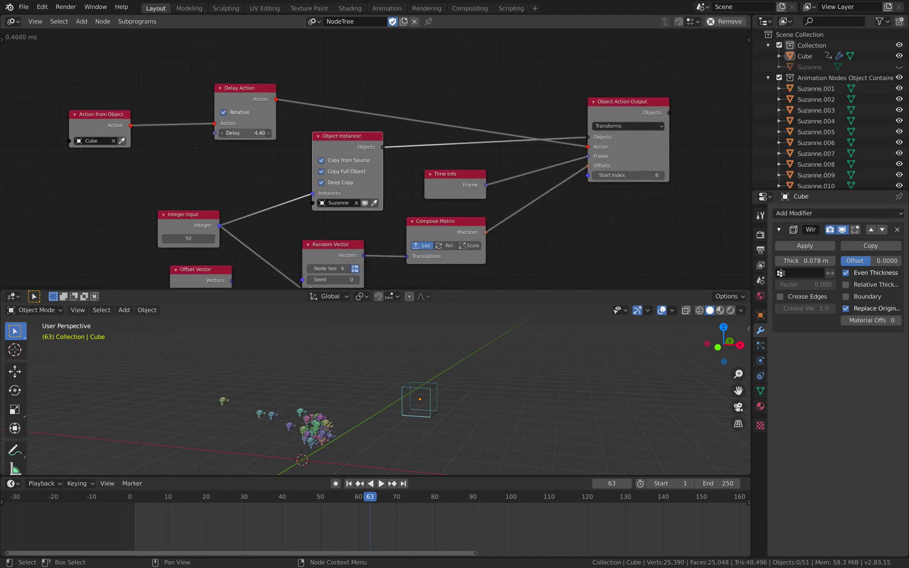
Reduce the Delay Action's delay to 2.48 and save the file
drag(247, 133, 238, 133)
middle_drag(249, 140, 444, 152)
scroll(444, 151, up, 2)
mouse_move(451, 143)
mouse_down()
mouse_move(421, 143)
mouse_move(436, 143)
mouse_up()
scroll(309, 146, down, 2)
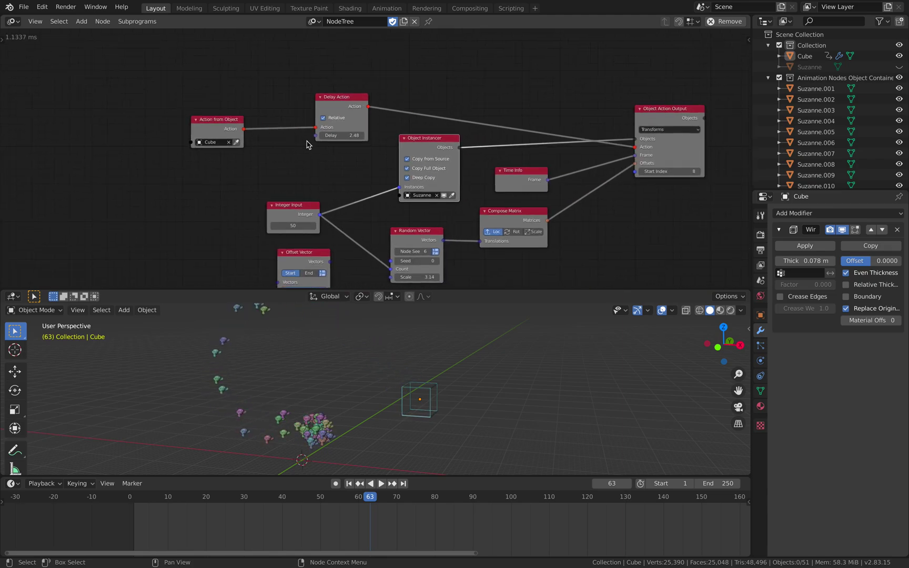
key(ctrl+s)
Move the Action from Object and Delay Action nodes above the rest of the node tree and save the file
scroll(317, 137, up, 5)
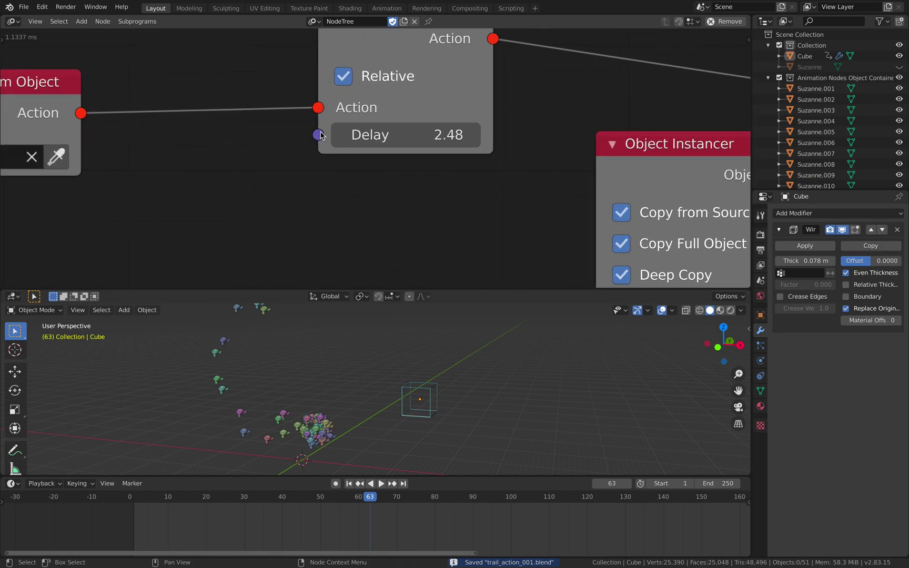
scroll(318, 135, down, 6)
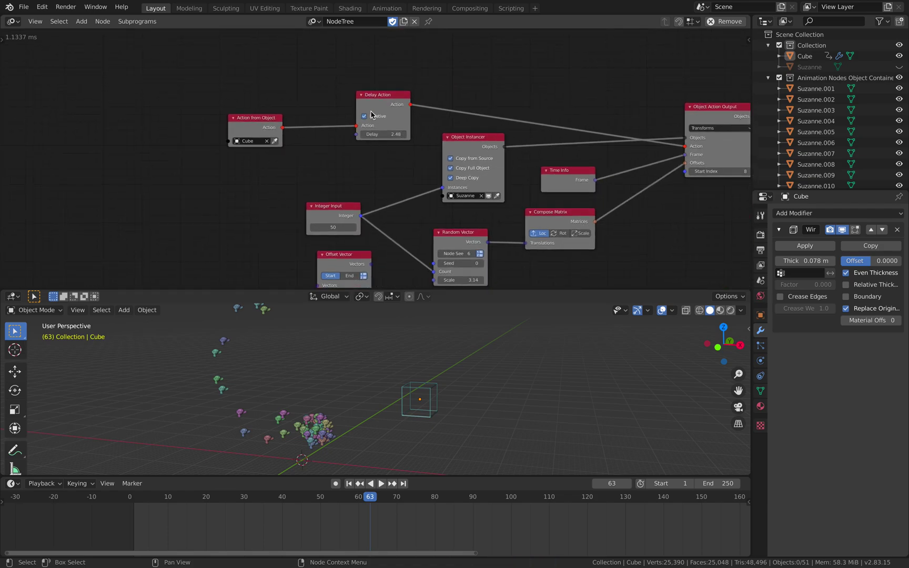
drag(290, 114, 331, 68)
drag(390, 75, 461, 67)
drag(307, 75, 241, 81)
drag(445, 61, 369, 59)
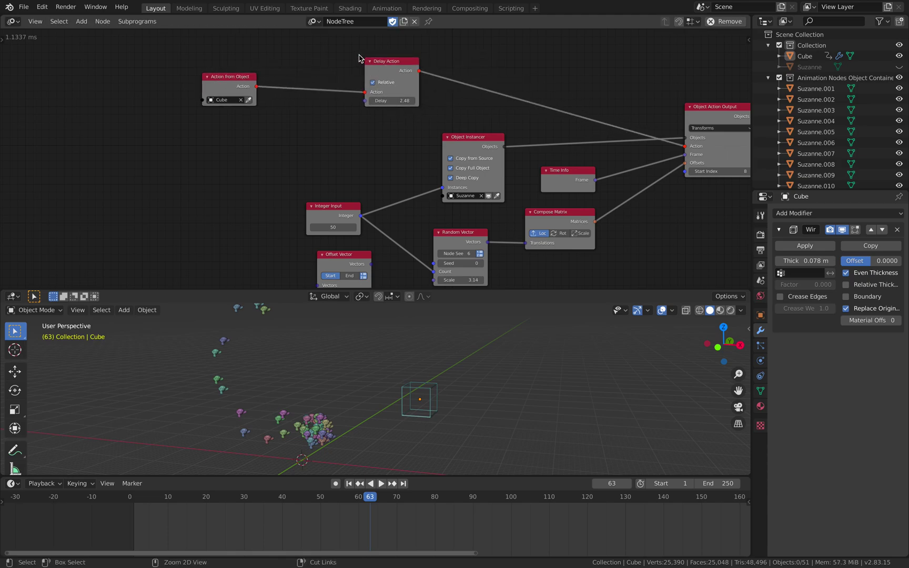
key(ctrl+s)
Move the Delay Action, Object Action Output and Action from Object nodes further right to make room in the node tree
drag(236, 83, 208, 85)
drag(449, 146, 446, 146)
scroll(413, 89, down, 4)
middle_drag(406, 78, 305, 111)
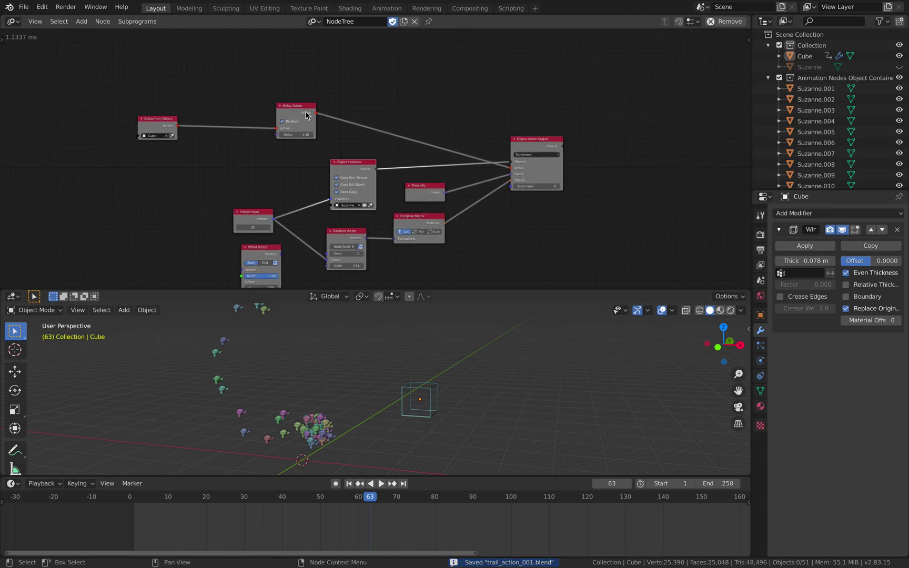
drag(305, 114, 464, 121)
drag(513, 140, 641, 148)
drag(147, 127, 389, 121)
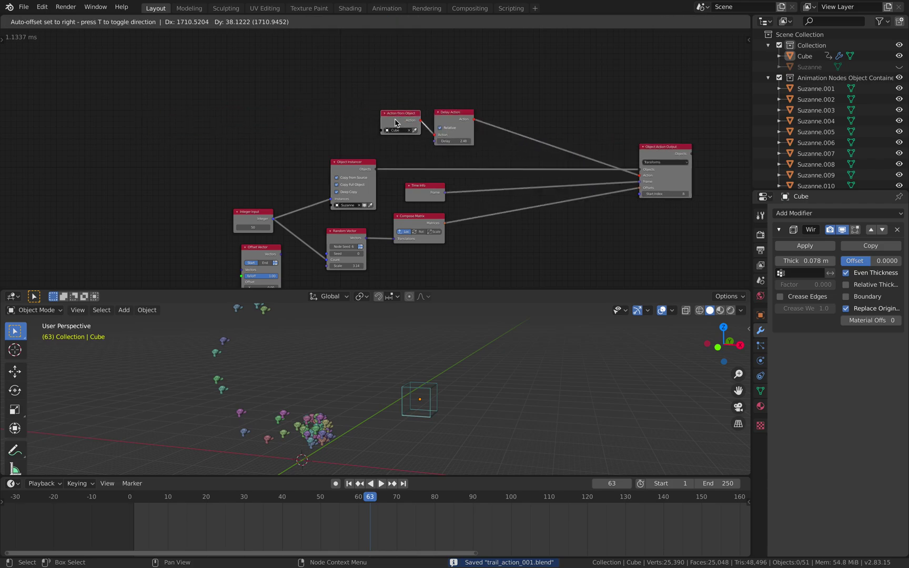
scroll(389, 121, up, 1)
Save the project as a new version named trail_action_002.blend
click(24, 7)
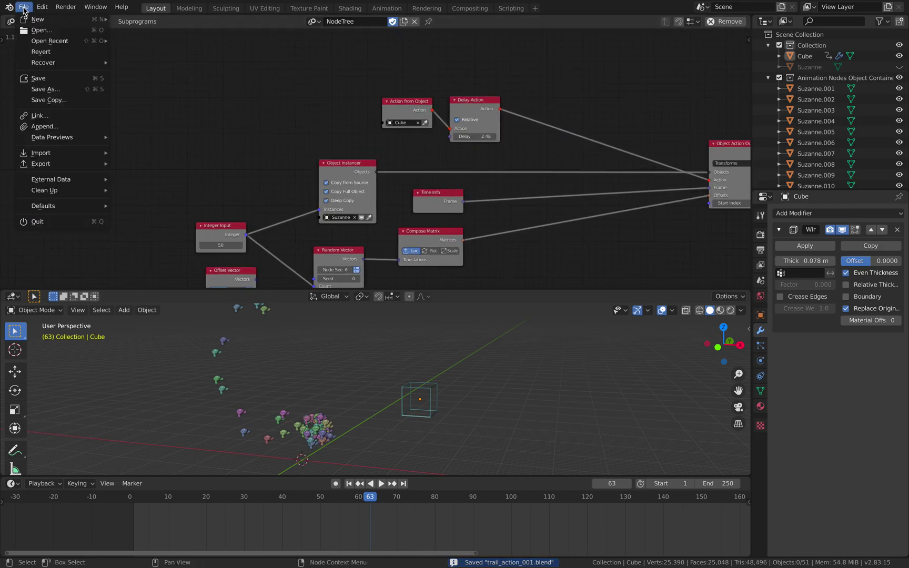
click(63, 90)
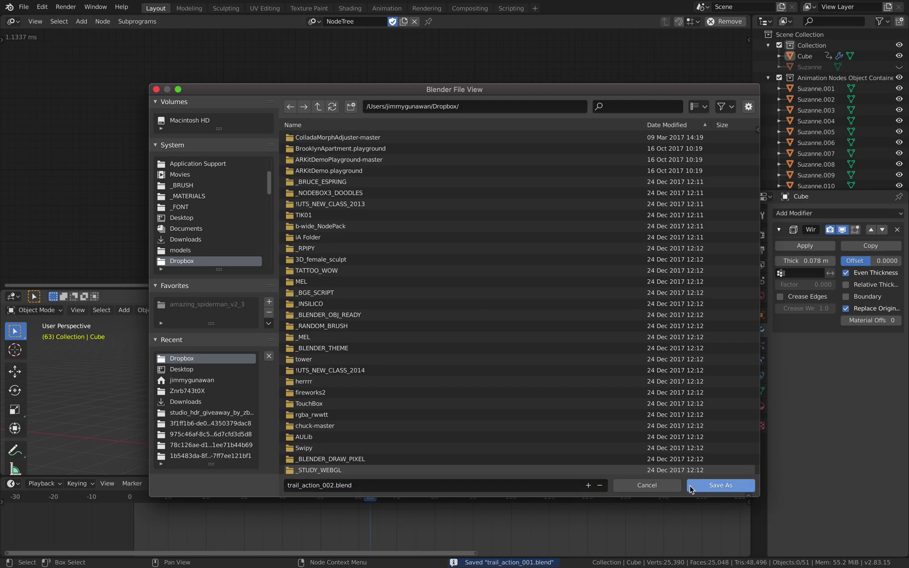
click(690, 485)
Tidy the Integer Input, Object Instancer, Random Vector, Time Info, Compose Matrix and Delay Action nodes, and save the file
middle_drag(456, 230, 375, 152)
drag(158, 213, 148, 212)
drag(149, 161, 134, 135)
drag(257, 114, 232, 96)
drag(252, 181, 224, 144)
drag(350, 139, 330, 127)
drag(339, 180, 333, 161)
middle_drag(387, 124, 371, 153)
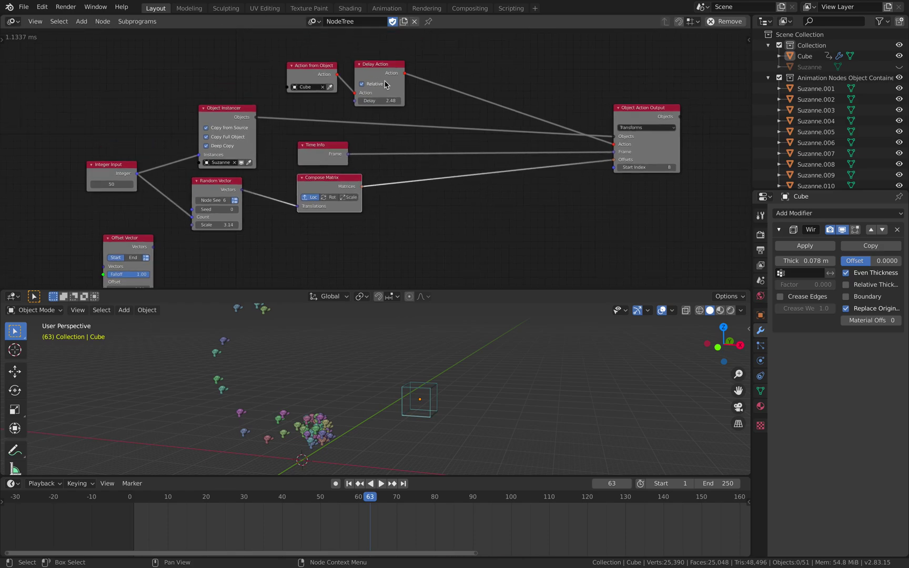
drag(384, 83, 433, 75)
key(ctrl+s)
Add a Random Number node in the free area below the Object Action Output links and save the file
click(455, 187)
middle_drag(467, 201, 473, 190)
key(ctrl+a)
text(ra)
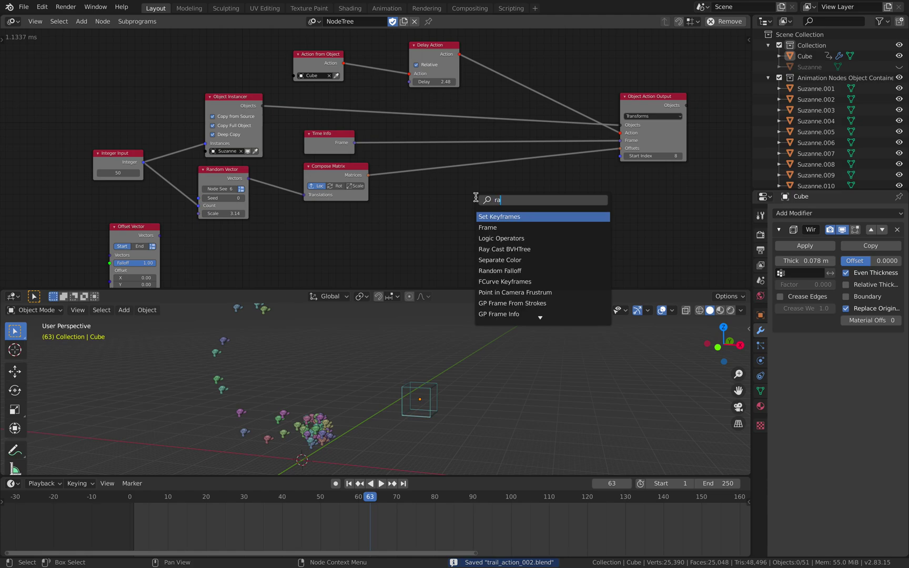
text(ndom num)
key(Return)
click(476, 200)
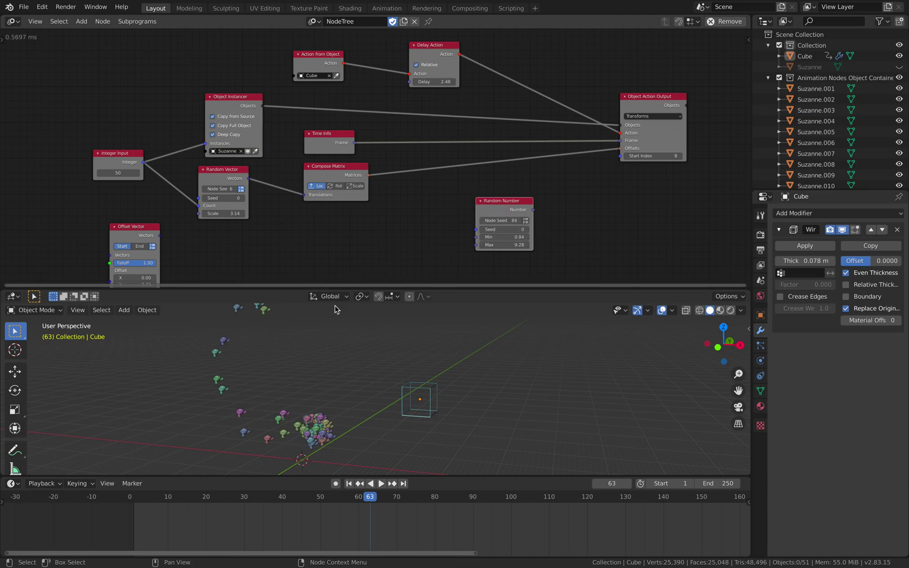
middle_drag(299, 390, 304, 398)
click(424, 213)
key(ctrl+s)
Rearrange the Action from Object, Delay Action and Object Instancer nodes to leave space after the Object Instancer
drag(325, 53, 361, 45)
drag(443, 48, 430, 46)
middle_drag(410, 82, 417, 92)
drag(358, 55, 346, 45)
drag(414, 57, 416, 50)
drag(255, 109, 259, 104)
middle_drag(329, 115, 314, 171)
scroll(335, 112, up, 3)
drag(337, 109, 334, 80)
drag(445, 98, 443, 51)
middle_drag(285, 136, 395, 110)
Create a loop subprogram named My Loop from the Object Instancer's Objects output and place its Loop Input node above the network
drag(308, 144, 306, 142)
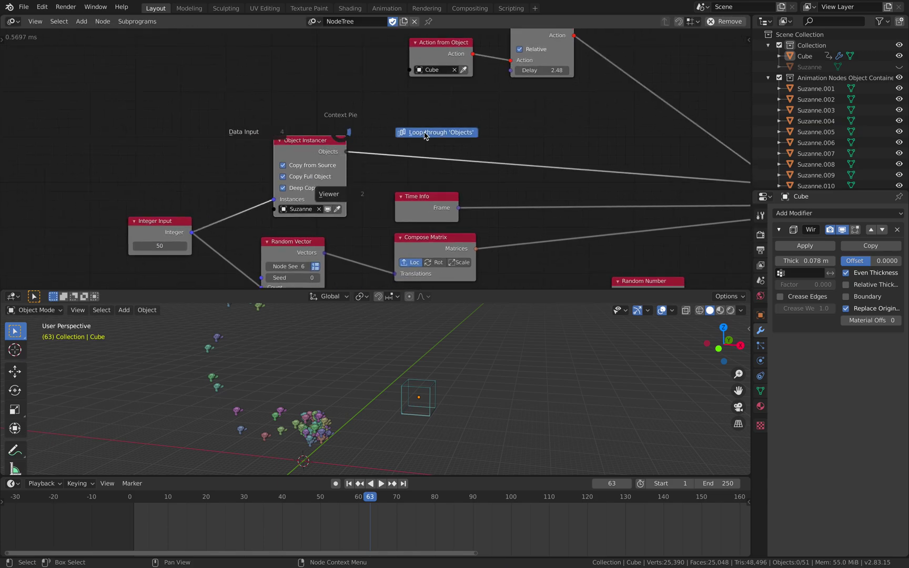
click(425, 133)
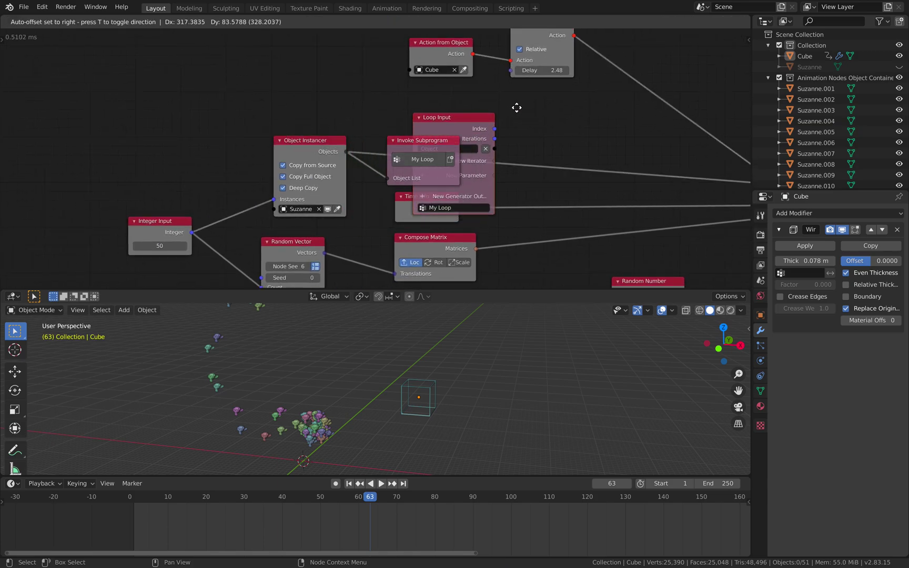
click(554, 49)
scroll(560, 105, down, 4)
middle_drag(558, 120, 339, 139)
Rearrange the Delay Action, Action from Object and Object Action Output nodes to make room beside the Loop Input
drag(289, 81, 388, 91)
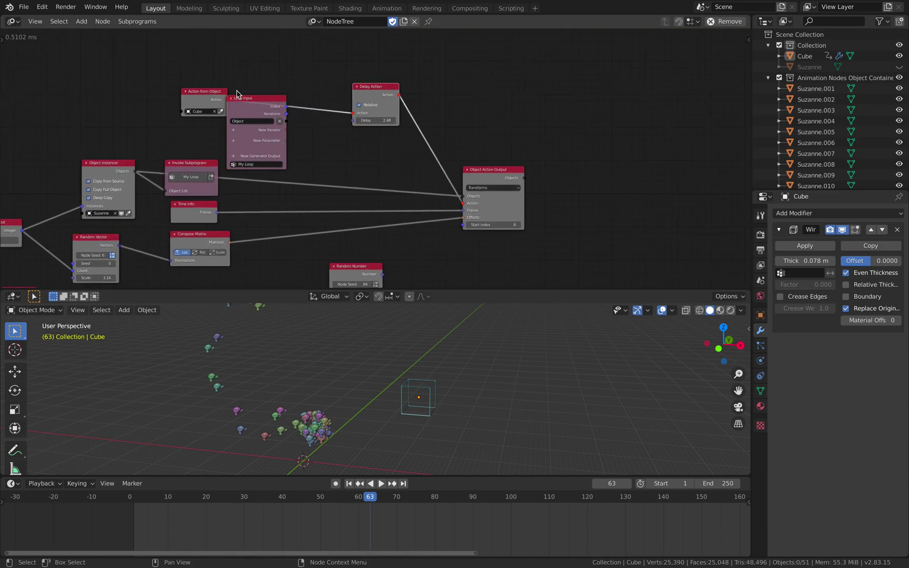
drag(218, 97, 373, 99)
scroll(400, 117, up, 2)
drag(484, 170, 571, 174)
middle_drag(505, 157, 539, 158)
drag(385, 87, 377, 80)
middle_drag(359, 101, 376, 92)
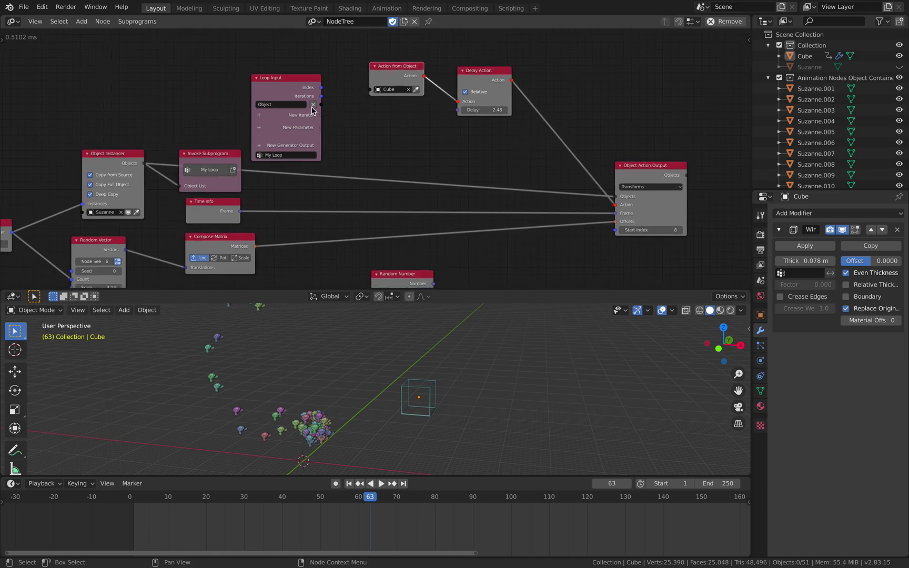
Move the Invoke Subprogram node clear of the existing links and connect the Loop Input's Object output to the Object Action Output
drag(320, 105, 335, 109)
drag(415, 123, 416, 123)
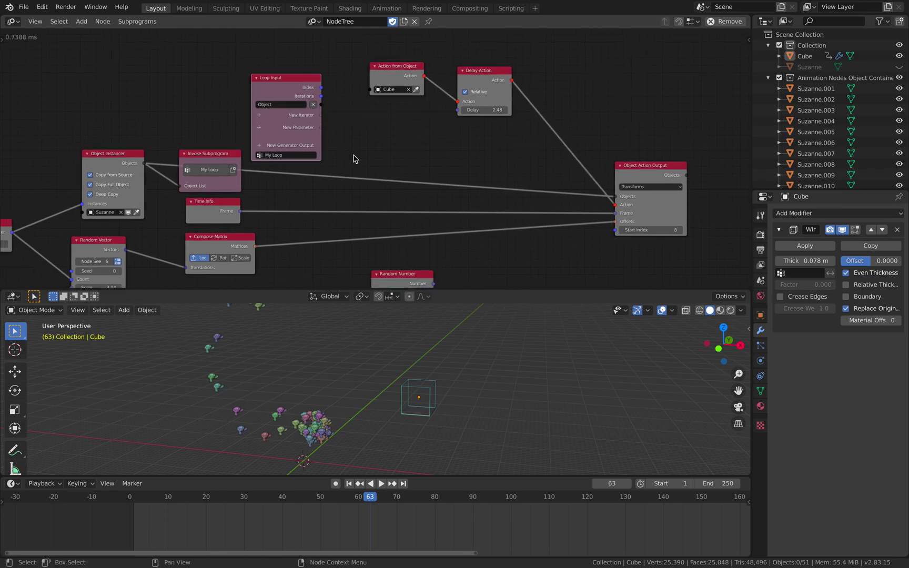
scroll(360, 160, down, 2)
drag(224, 137, 412, 109)
drag(336, 84, 624, 178)
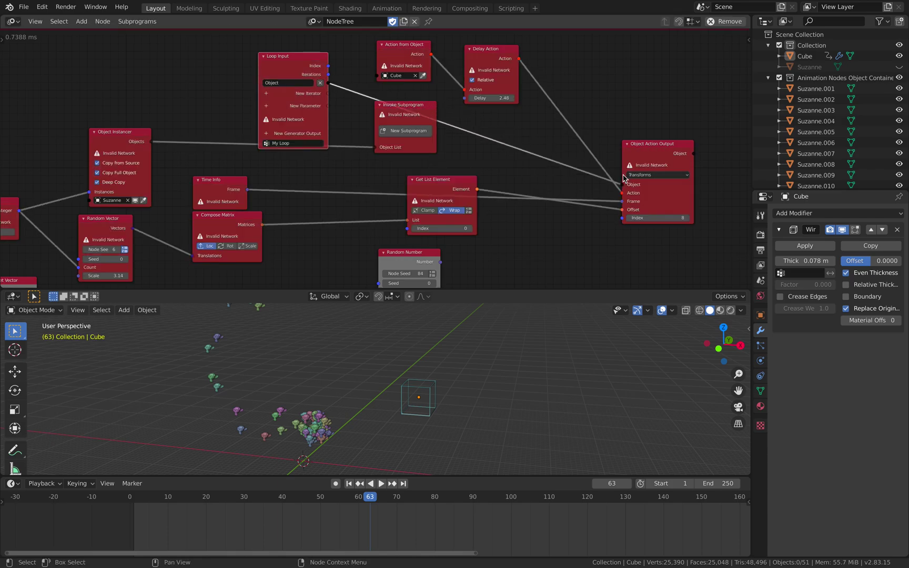
Delete the Get List Element node and move the Compose Matrix node closer to the Object Action Output
drag(455, 185, 499, 220)
middle_drag(394, 196, 395, 174)
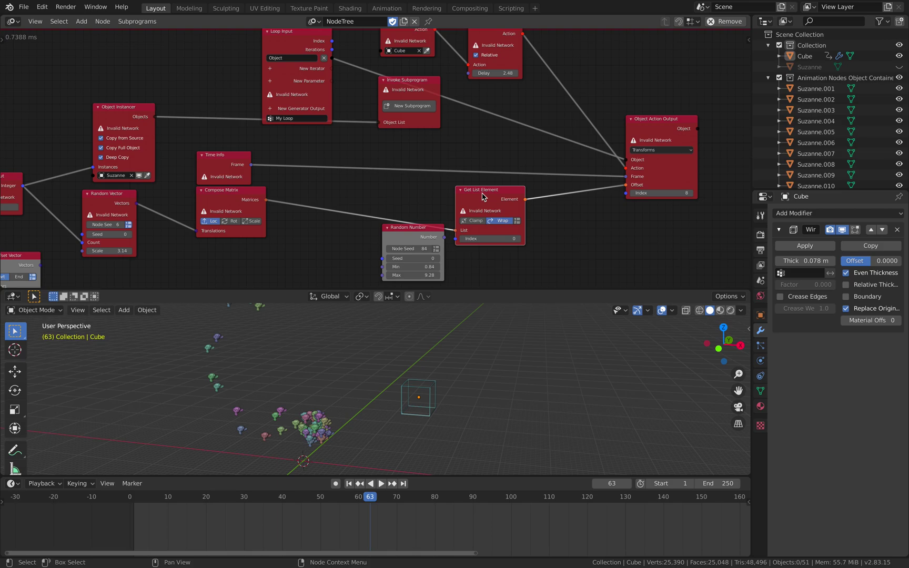
key(x)
drag(246, 193, 492, 193)
drag(402, 231, 396, 244)
Move the Random Vector node beside Compose Matrix and delete the Integer Input node
drag(120, 196, 371, 186)
middle_drag(284, 190, 380, 187)
drag(112, 174, 115, 188)
key(x)
ctrl+scroll(290, 192, right, 4)
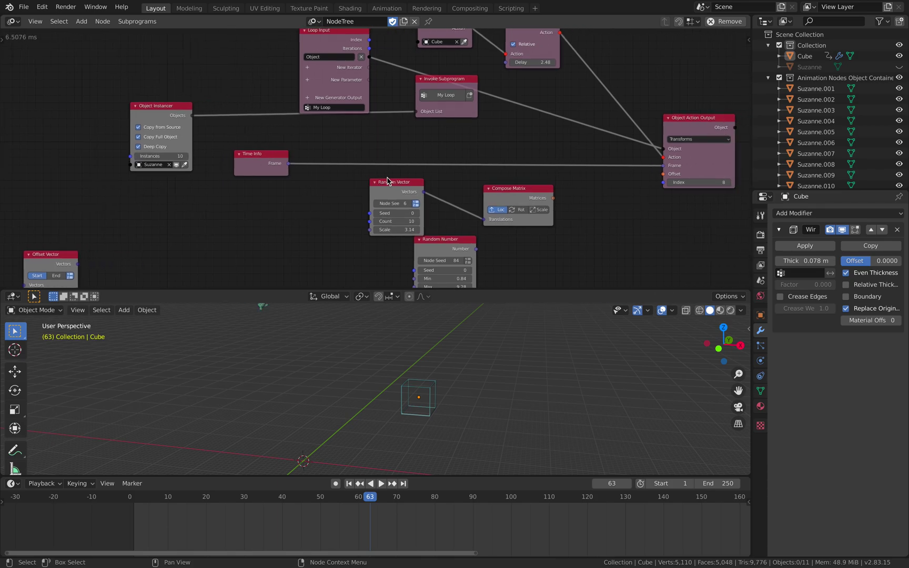
Connect Compose Matrix to the Object Action Output's Offset through a Get List Element node and remove the unused Random Number node
drag(662, 177, 663, 176)
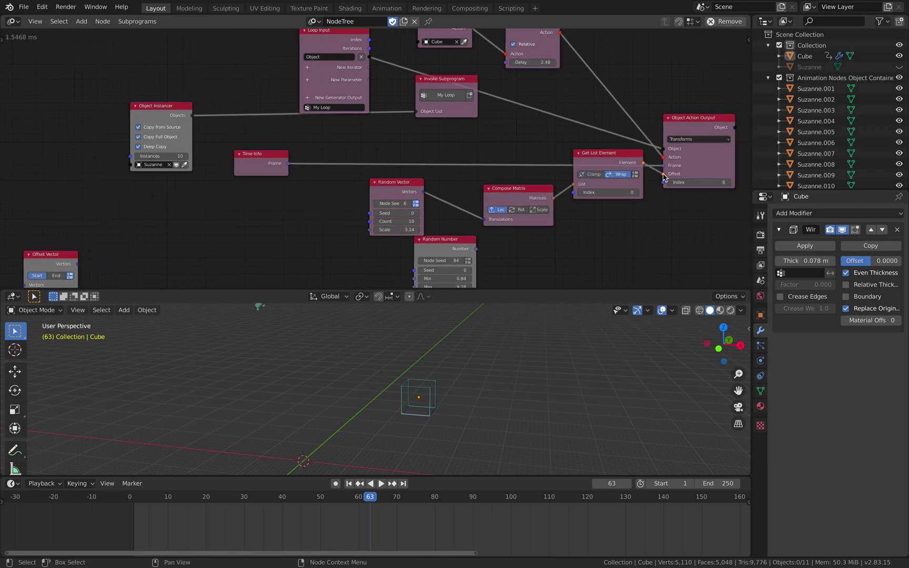
click(599, 187)
drag(545, 186, 512, 211)
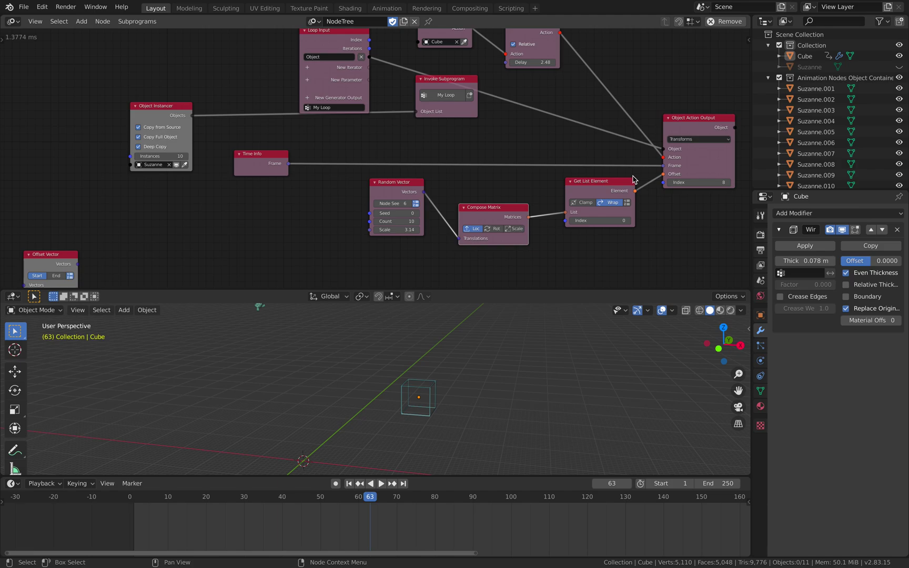
middle_drag(492, 152, 488, 169)
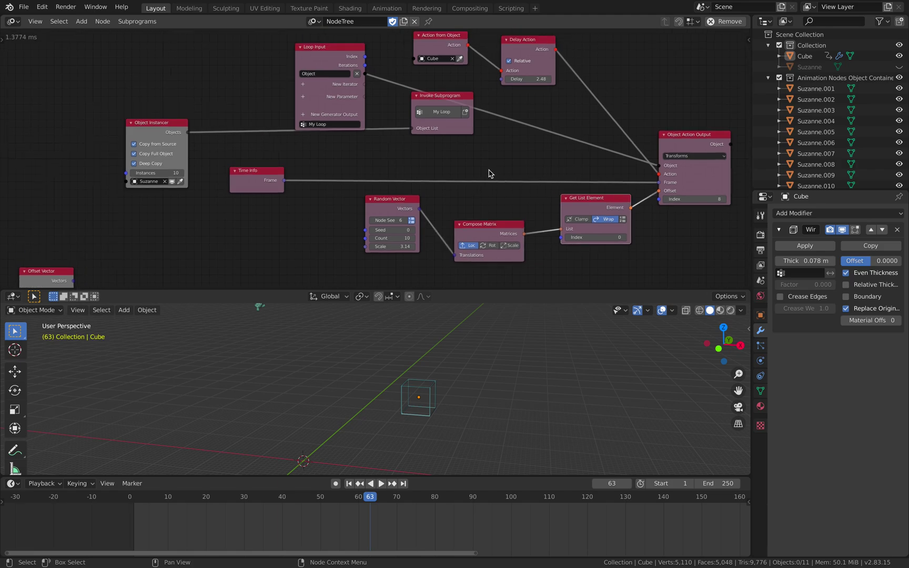
middle_drag(496, 128, 501, 135)
middle_drag(436, 230, 452, 191)
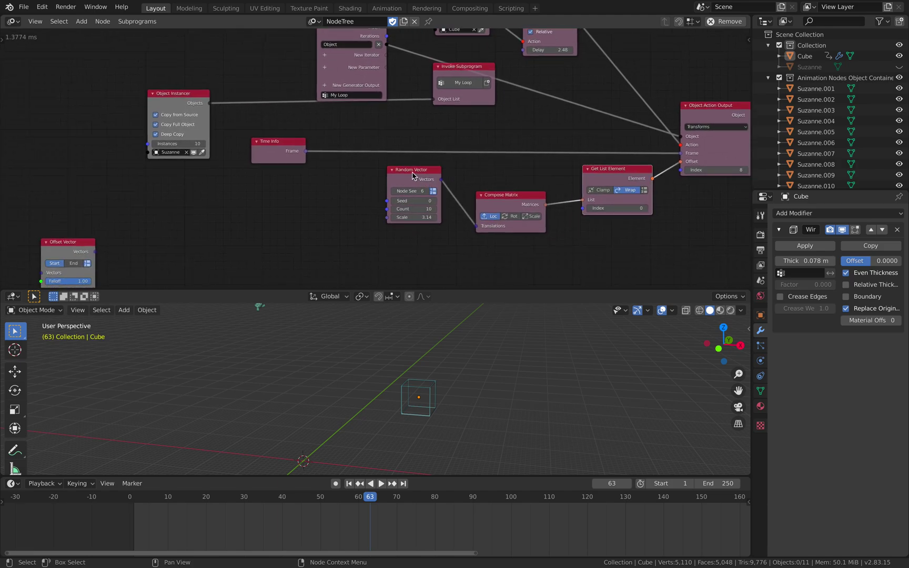
Add a new Random Number node in the free space between the Time Info and Random Vector nodes
drag(413, 176, 427, 190)
key(ctrl+a)
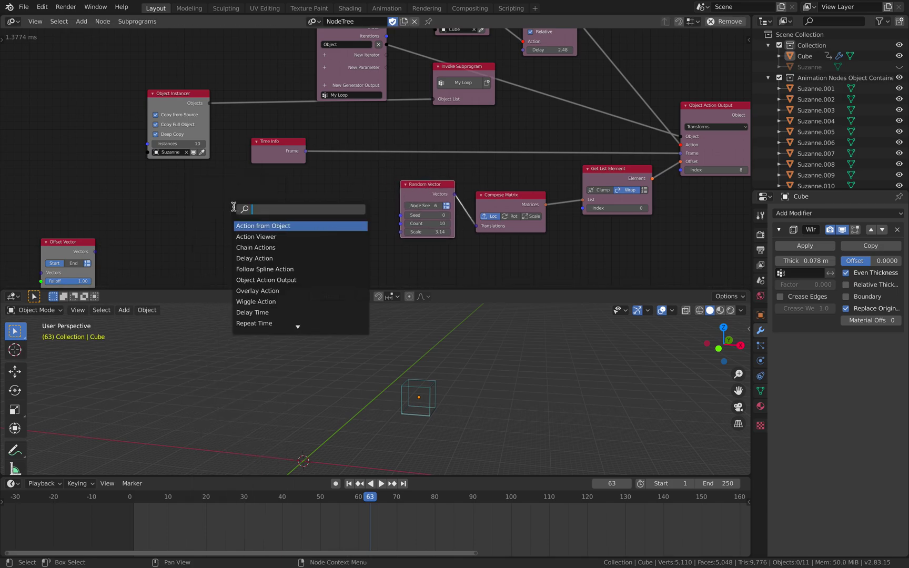
text(rqand)
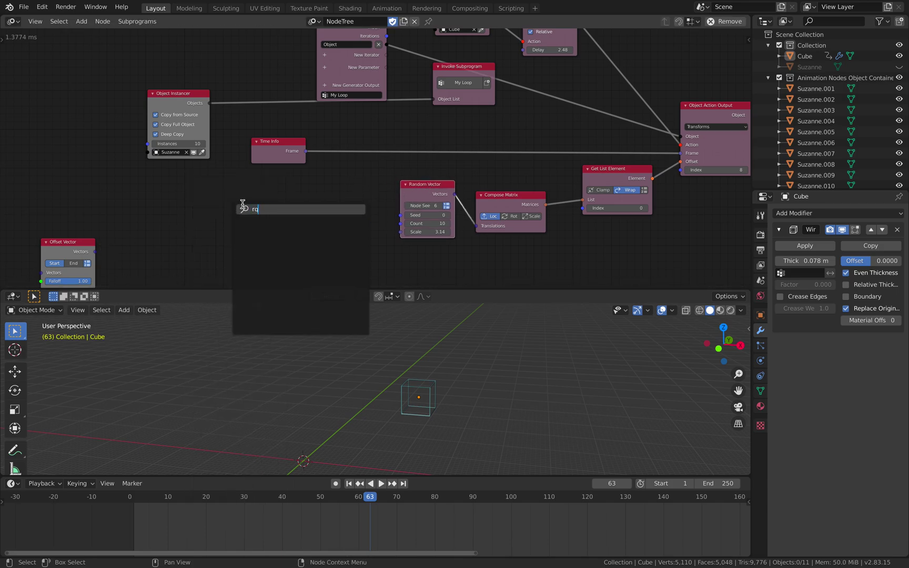
key(BackSpace)
key(BackSpace)
key(BackSpace)
key(BackSpace)
key(BackSpace)
text(random)
key(Return)
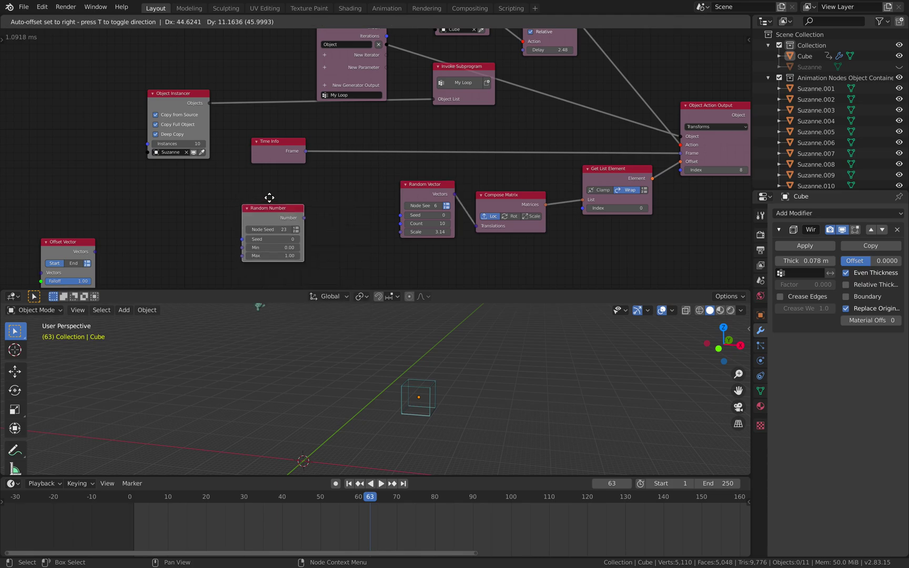
click(298, 180)
Connect the Loop Input's Index to the Random Number's Seed, and its Number output to the Delay Action's Delay
middle_drag(267, 86, 242, 110)
drag(304, 51, 235, 49)
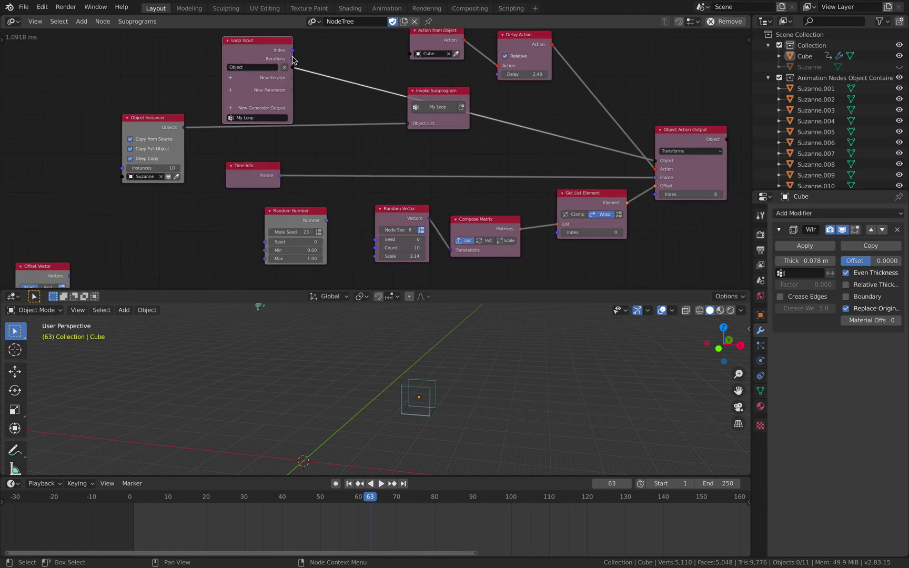
drag(293, 55, 260, 202)
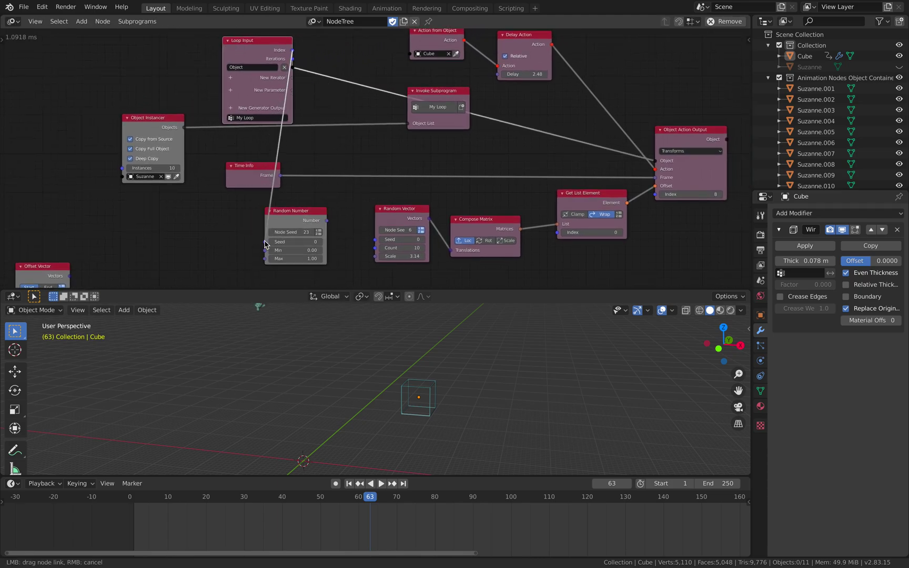
drag(265, 245, 265, 242)
drag(321, 224, 329, 221)
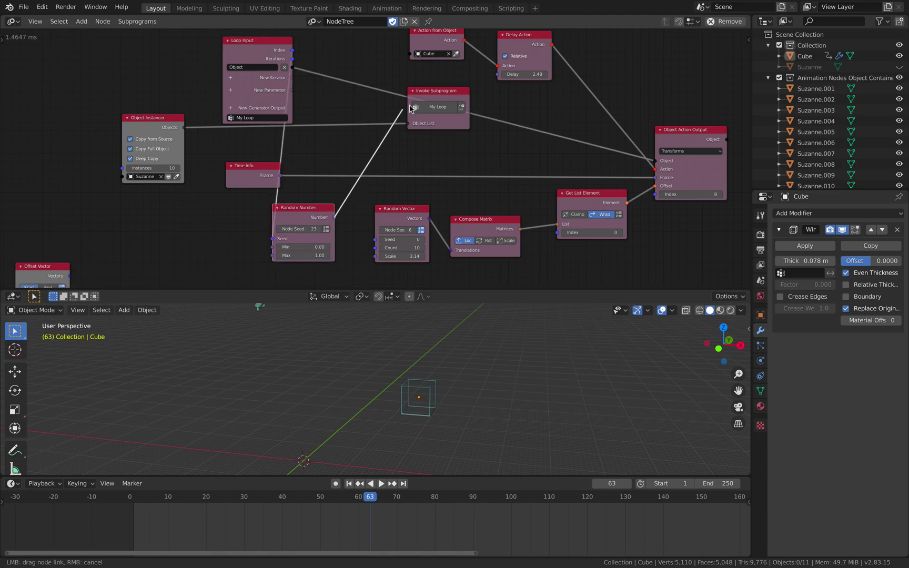
drag(496, 79, 497, 74)
Set the Random Number's Min to 1.44 and Max to 3.10, and play the animation to check the delays
drag(316, 247, 322, 247)
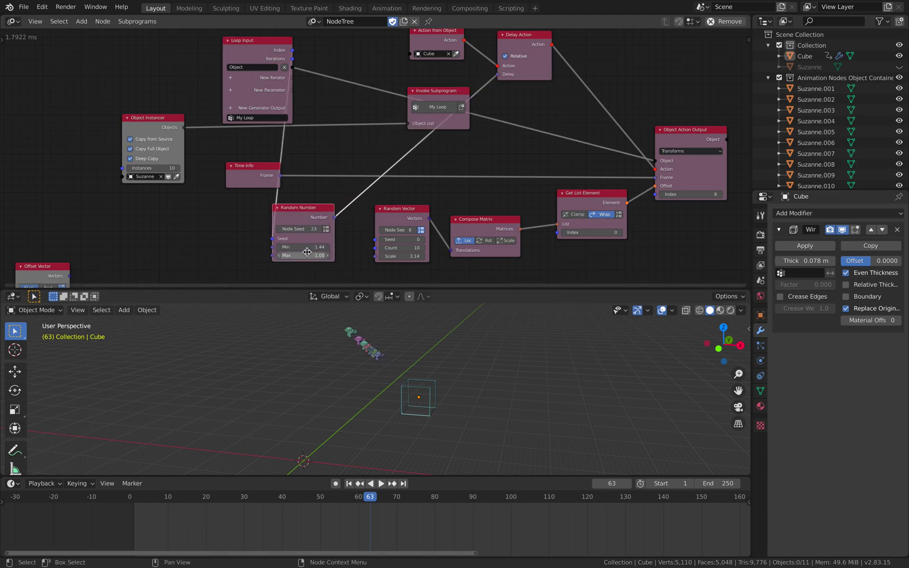
key(space)
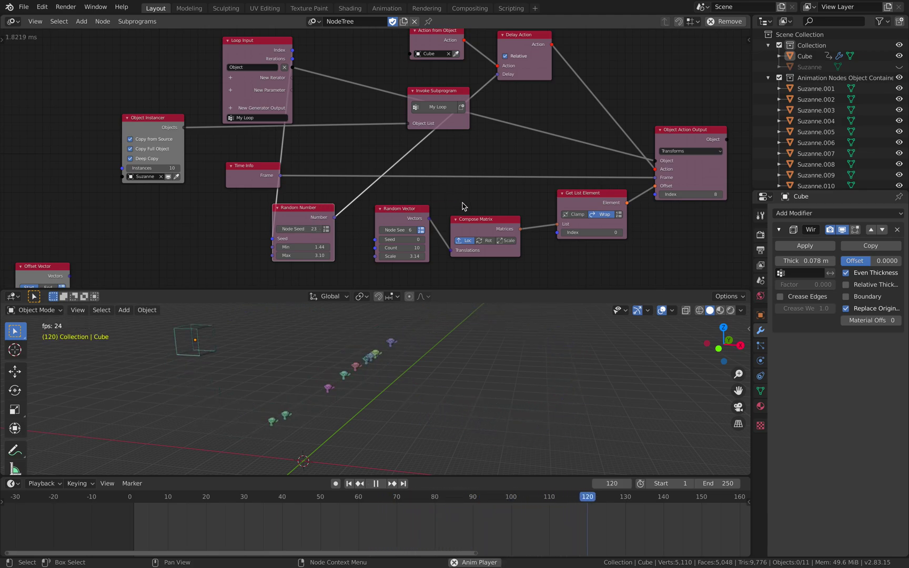
key(space)
Delete the Get List Element and list-based Compose Matrix nodes, and shift the Random Vector node into the freed space
drag(584, 195, 584, 198)
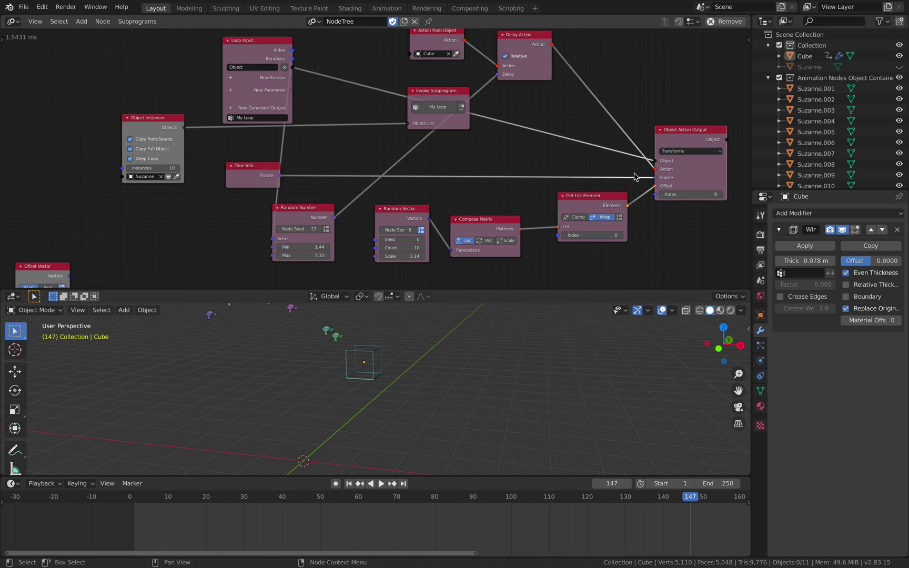
key(x)
click(500, 219)
key(x)
drag(404, 210, 439, 211)
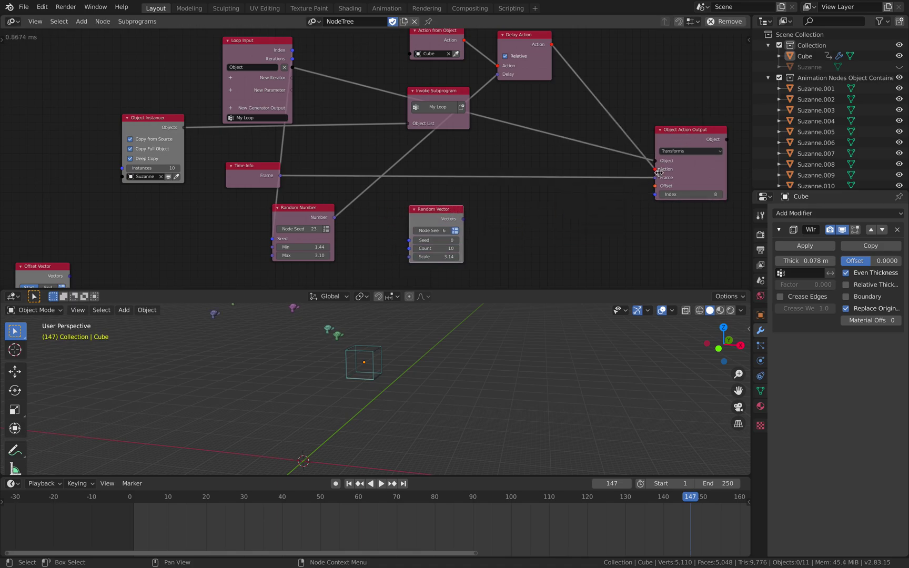
Add a Compose Matrix node linked to the Object Action Output's Offset and enable only its location component
click(682, 137)
key(w)
click(631, 139)
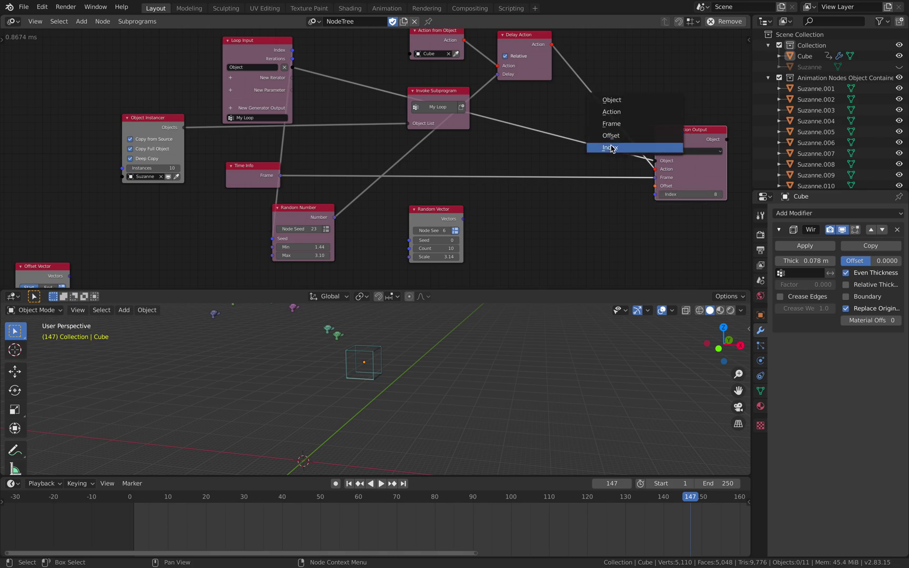
click(607, 137)
click(469, 208)
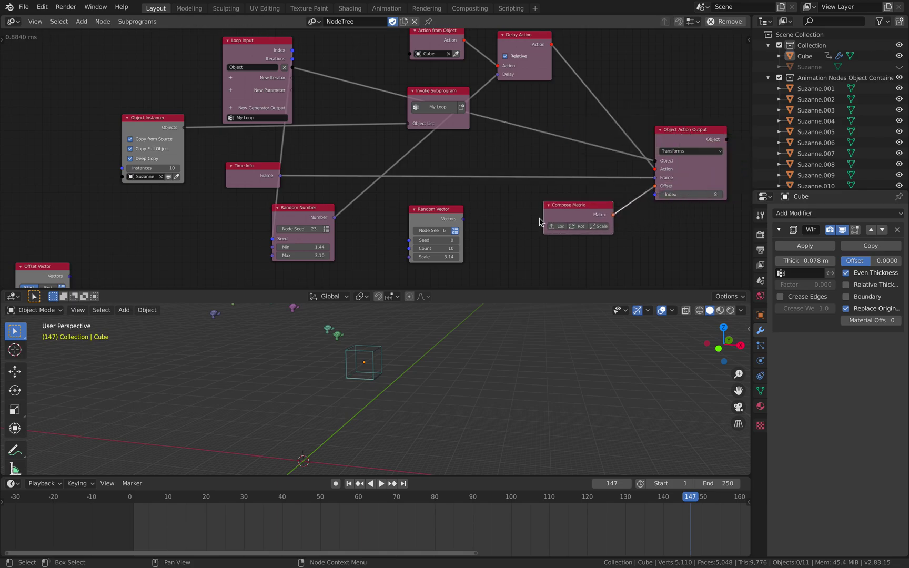
scroll(542, 220, up, 2)
click(587, 237)
scroll(531, 225, down, 3)
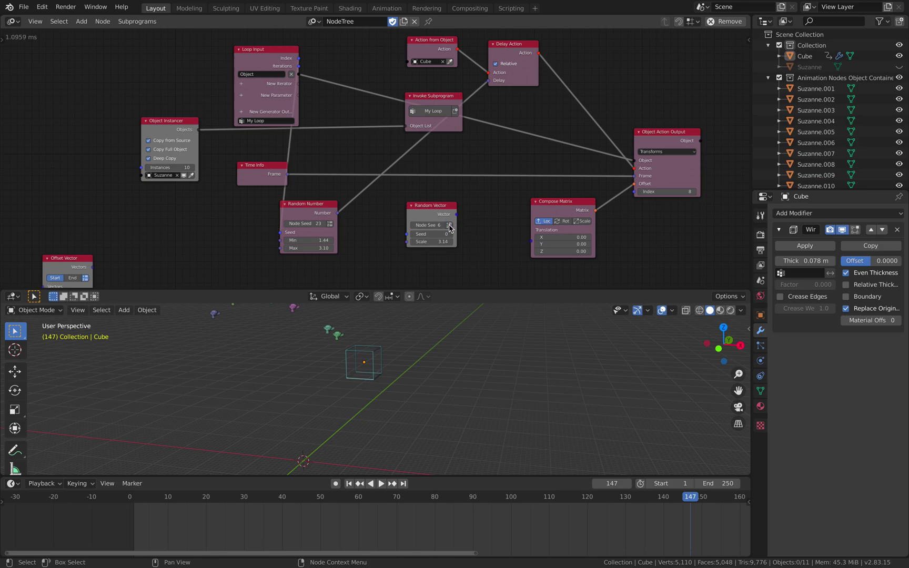
Use Random Vector in single-vector mode, linking the loop Index to its Seed and its Vector to Compose Matrix's Translation
drag(441, 211, 459, 211)
drag(298, 58, 425, 234)
drag(474, 215, 531, 244)
drag(551, 203, 520, 195)
Play the animation while setting the Random Vector's Scale to 4.94 and the Random Number's Min to 1.14 and Max to 6.70
key(space)
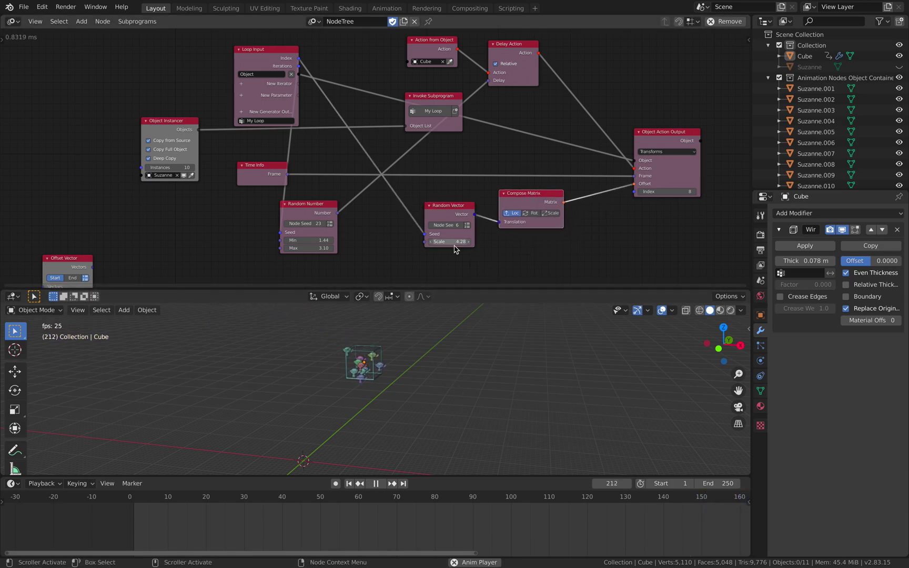
click(191, 498)
middle_drag(288, 425, 295, 422)
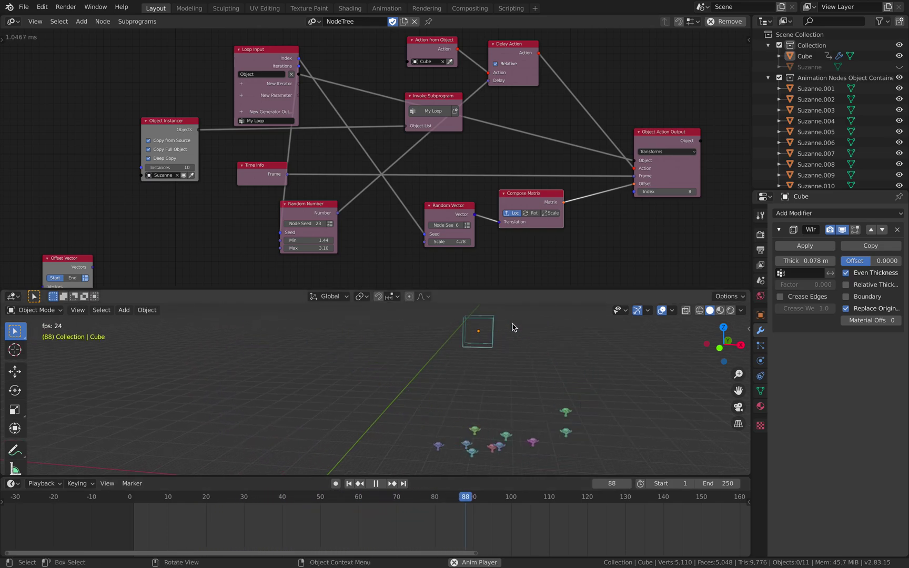
drag(496, 289, 495, 268)
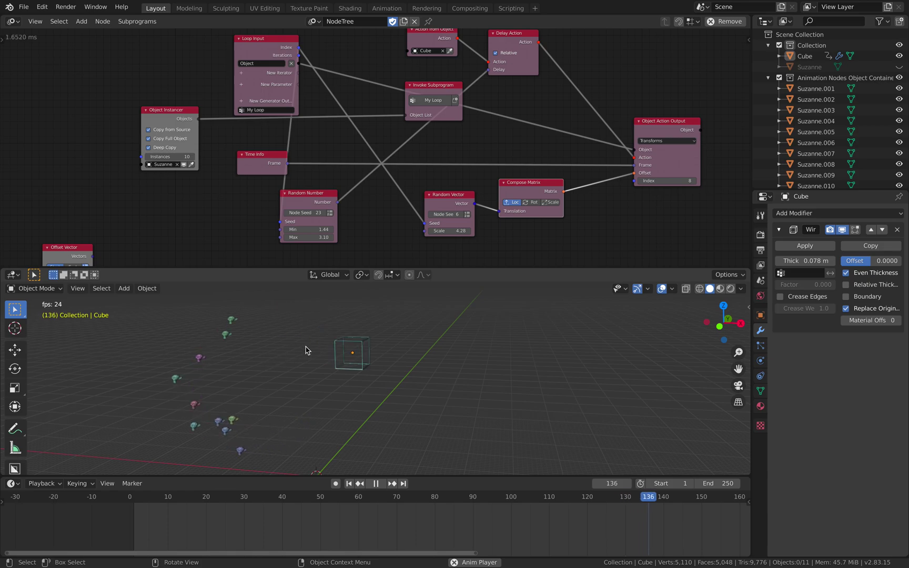
drag(450, 231, 419, 231)
middle_drag(413, 171, 414, 187)
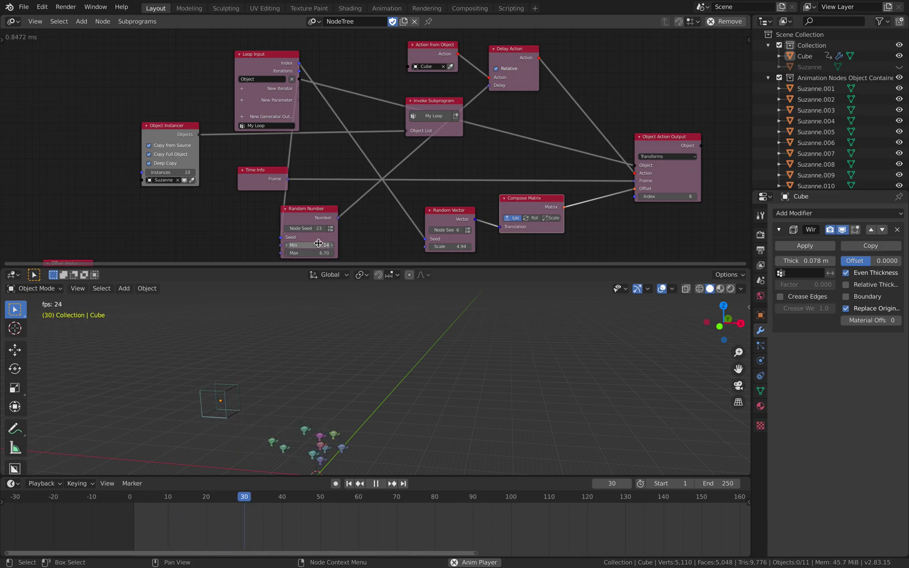
Move the Time Info node closer to the Object Action Output and save the file
middle_drag(321, 216, 353, 204)
drag(311, 159, 381, 154)
click(356, 141)
key(ctrl+s)
Delete the Object Instancer and Offset Vector nodes, and reposition the Loop Input and Time Info nodes
click(213, 115)
key(x)
drag(295, 43, 236, 56)
middle_drag(188, 199, 213, 173)
click(154, 202)
middle_drag(353, 137, 332, 200)
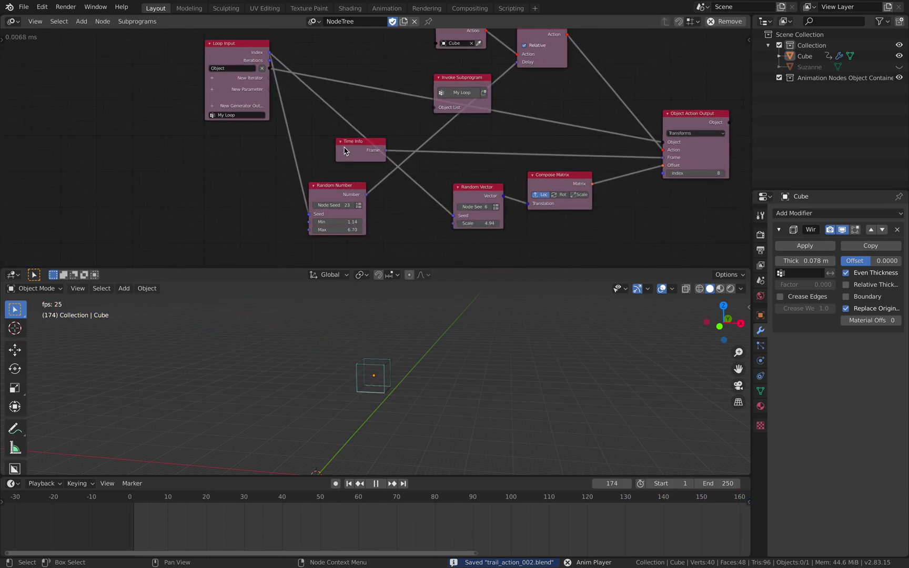
drag(345, 146, 320, 140)
Reposition the Loop Input and Action from Object nodes to space out the loop network
drag(245, 47, 244, 63)
middle_drag(255, 90, 248, 144)
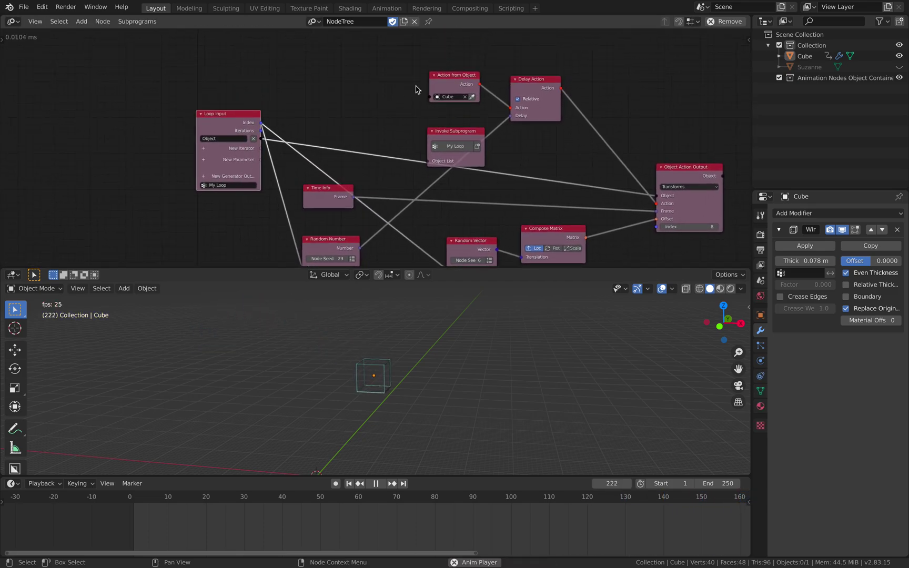
middle_drag(431, 134, 413, 89)
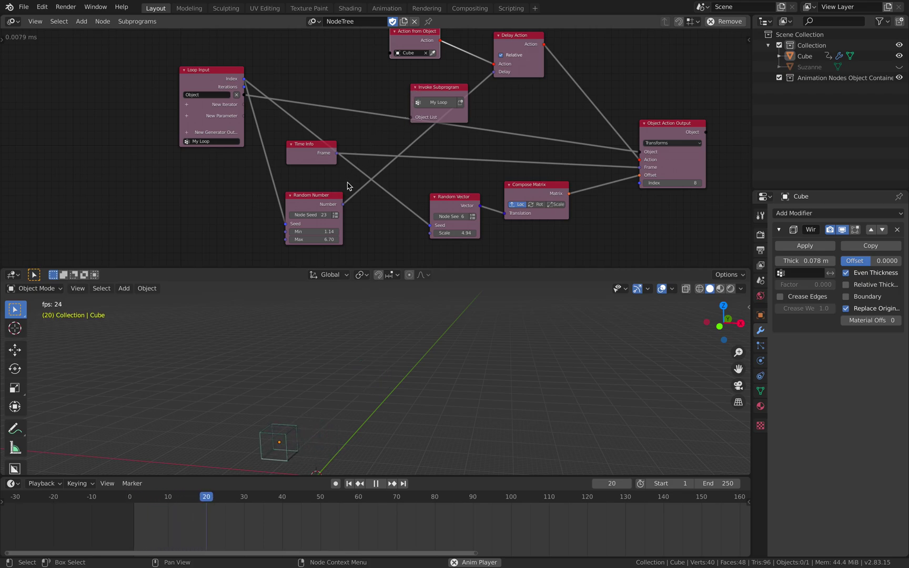
middle_drag(330, 183, 361, 183)
scroll(358, 179, down, 2)
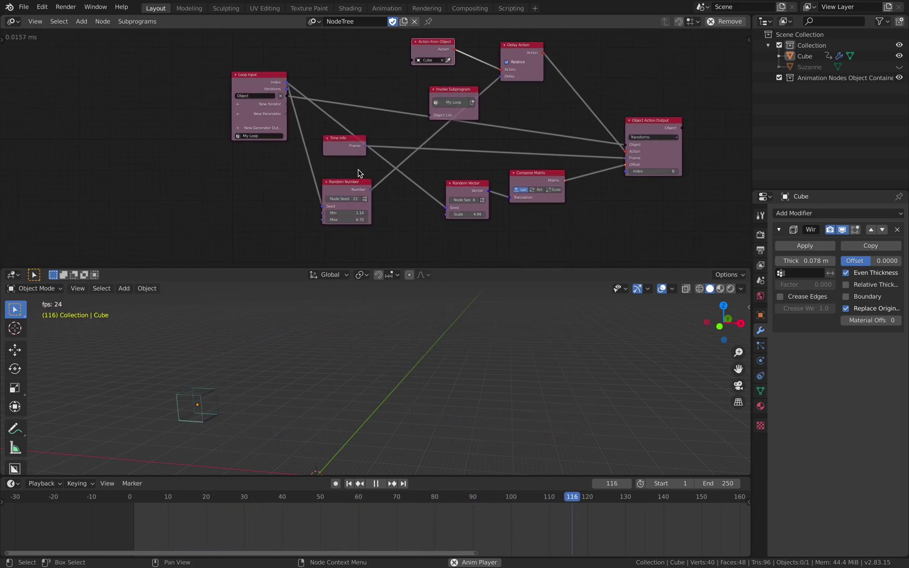
Stop playback and undo the recent node moves and the deletion of the Offset Vector node
key(space)
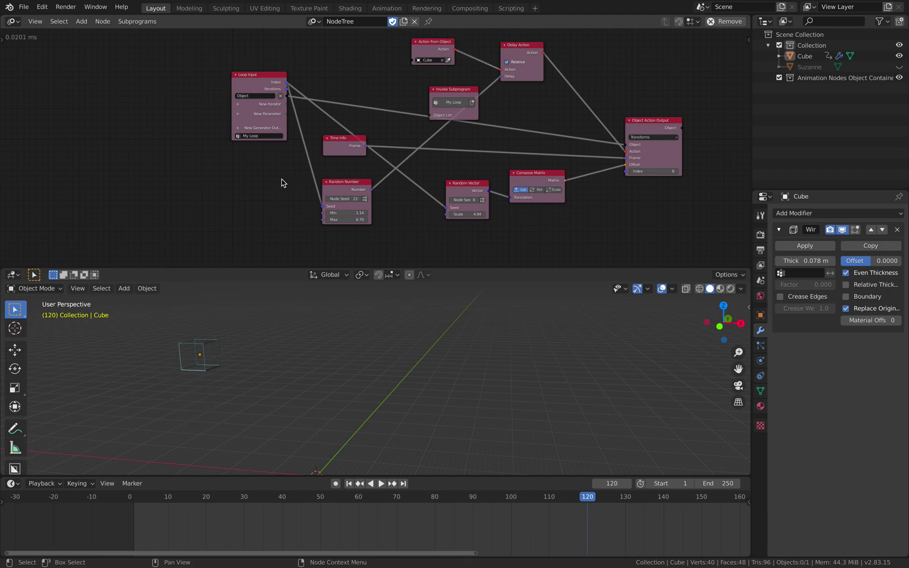
key(ctrl+z)
key(ctrl+z)
key(ctrl+z)
key(ctrl+z)
key(ctrl+z)
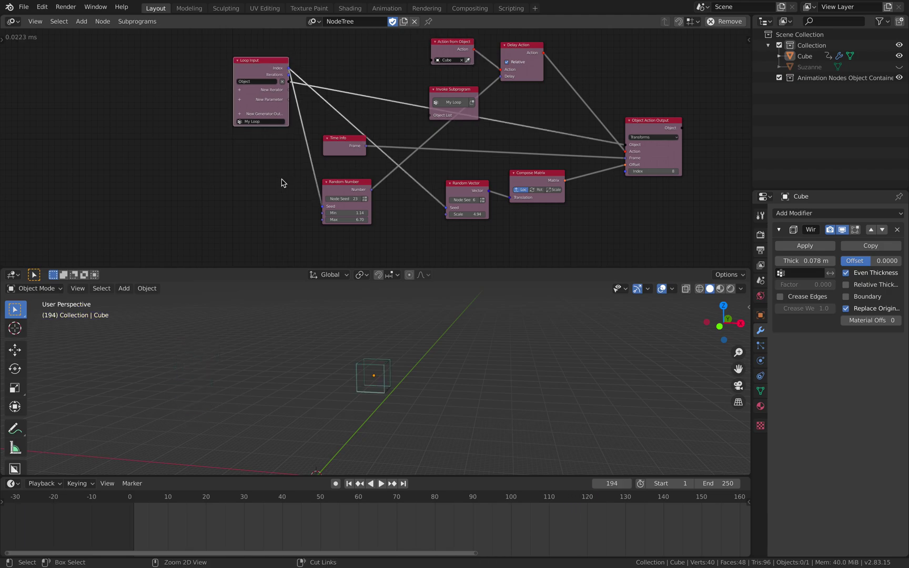
key(ctrl+z)
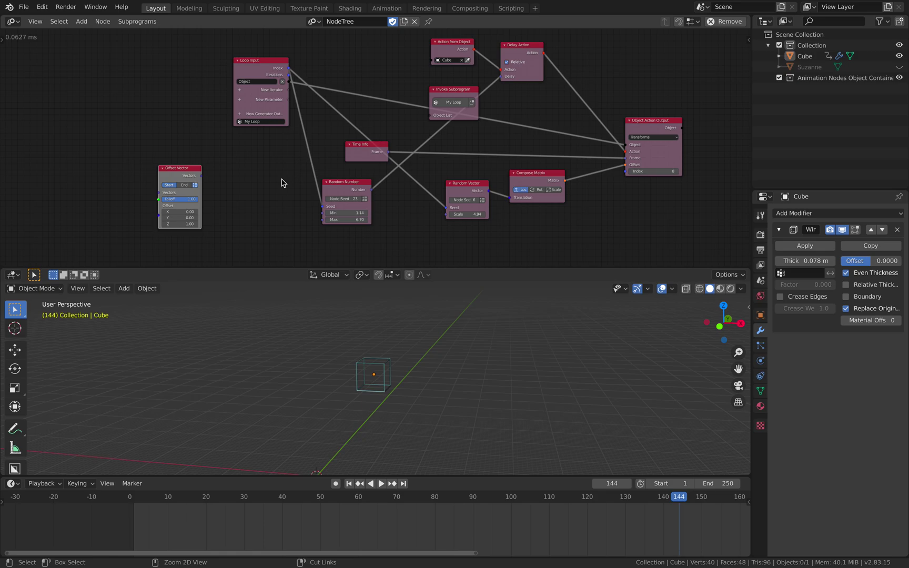
key(ctrl+z)
key(ctrl+z)
key(ctrl+z)
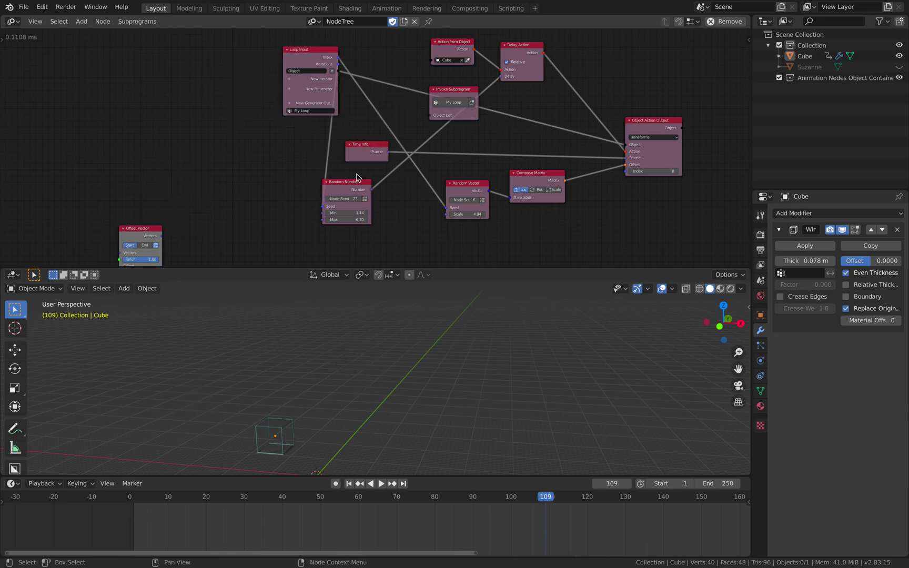
key(ctrl+z)
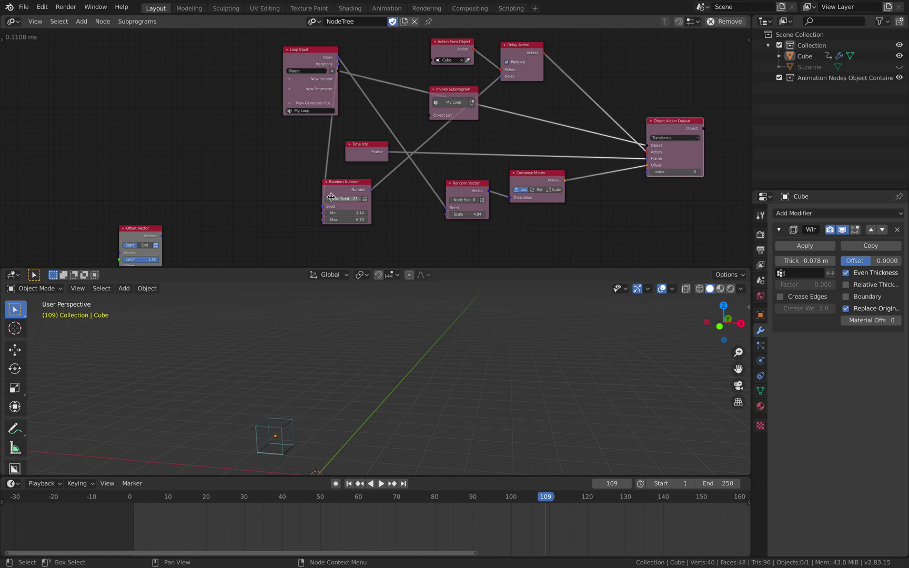
Enlarge the node editor area and move the Loop Input node farther from the other loop nodes
middle_drag(459, 242, 401, 246)
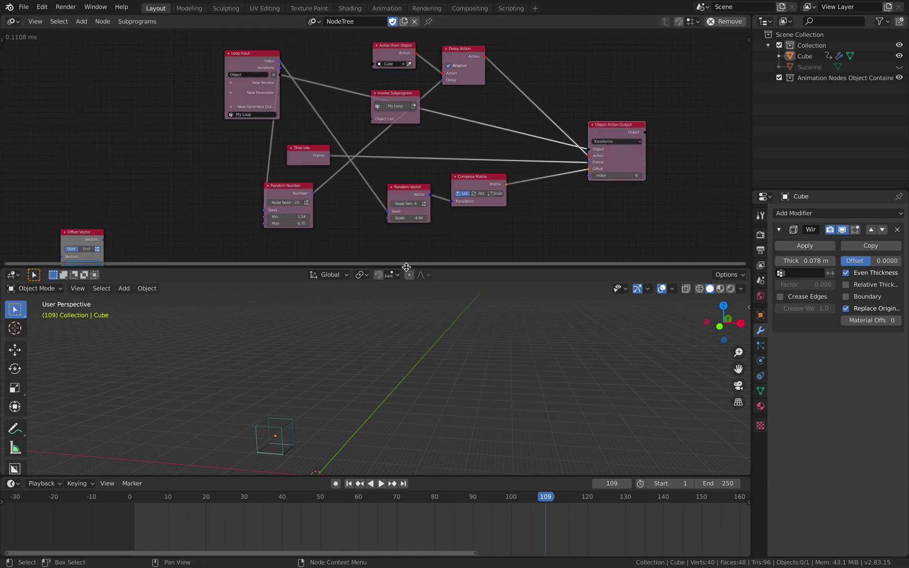
drag(406, 267, 408, 309)
drag(244, 90, 186, 86)
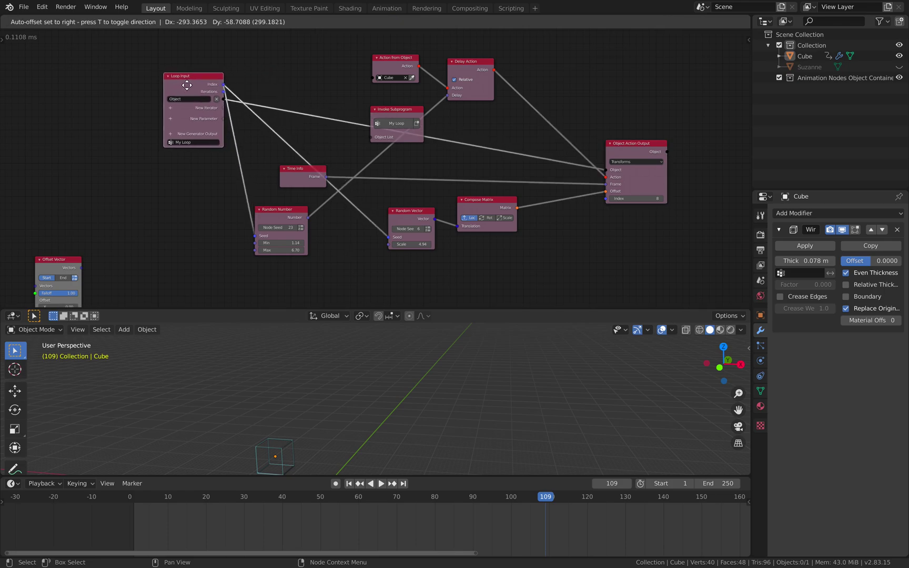
scroll(228, 159, down, 4)
scroll(229, 171, up, 2)
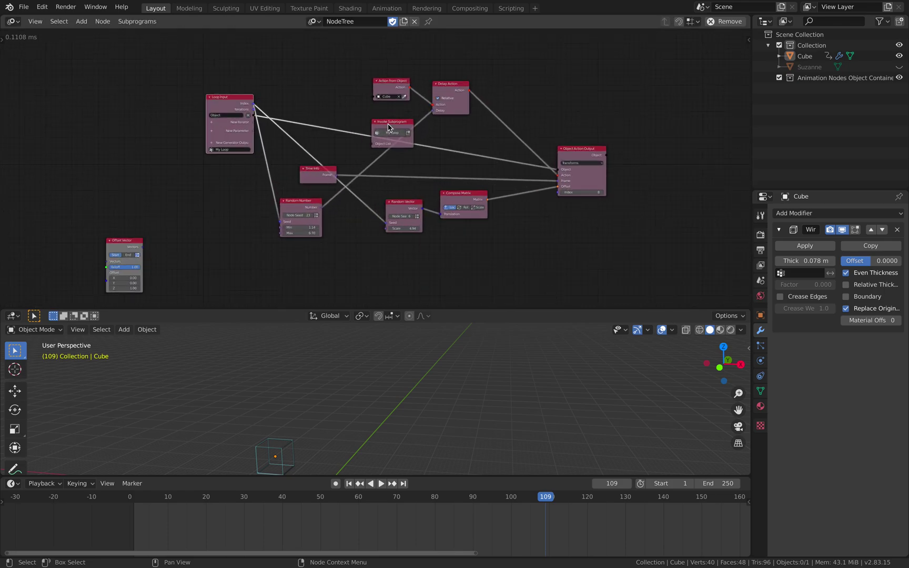
Move the Invoke Subprogram and Action from Object nodes above the loop network and lower the Loop Input node
drag(388, 124, 306, 77)
drag(383, 79, 375, 45)
drag(301, 74, 308, 61)
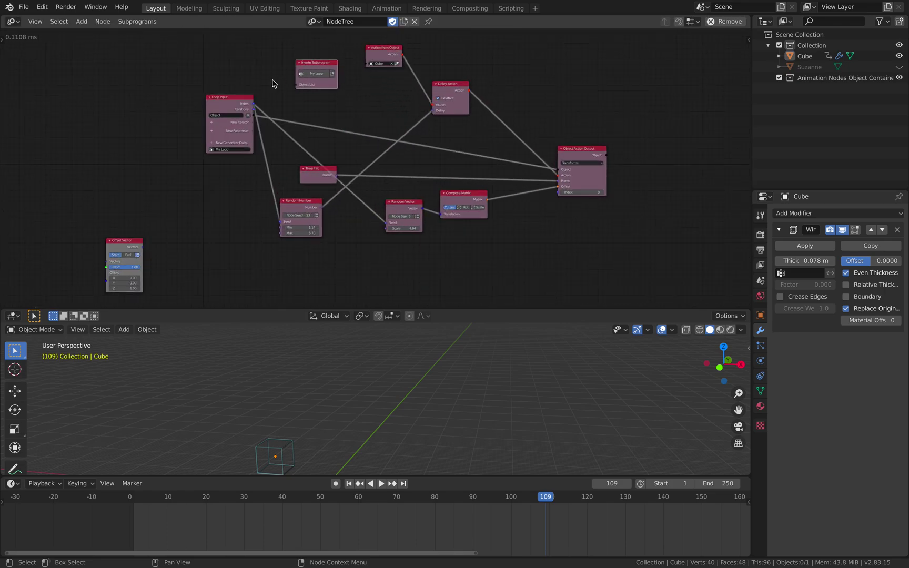
drag(220, 100, 227, 127)
middle_drag(230, 117, 256, 125)
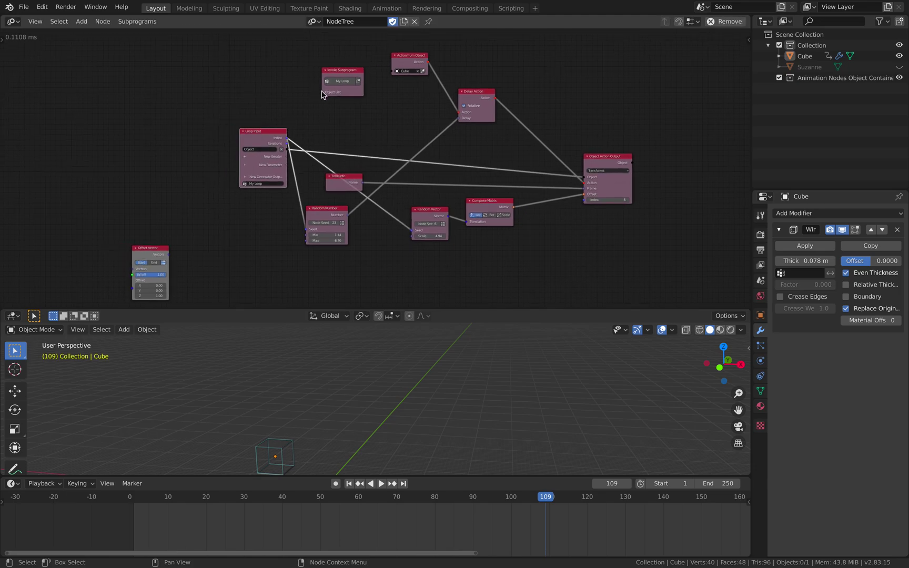
scroll(284, 95, up, 3)
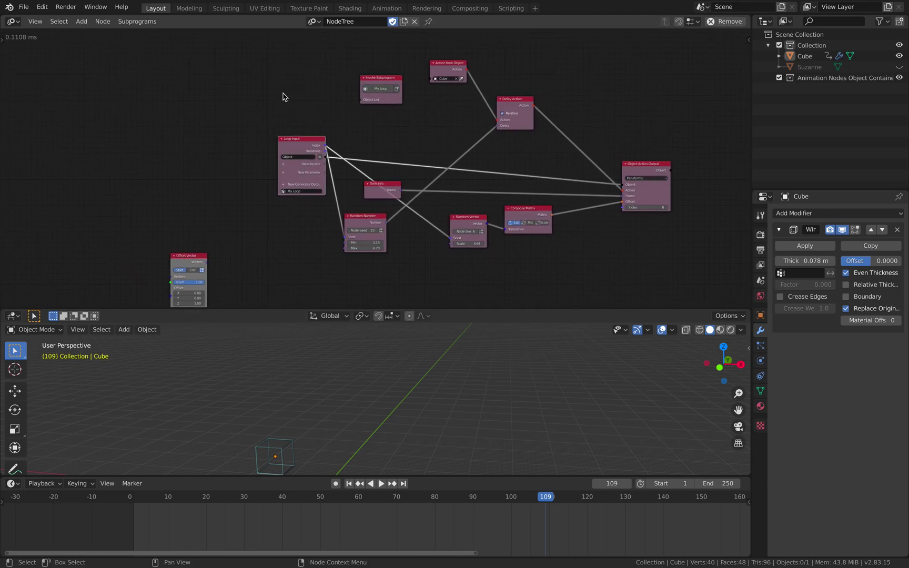
Add an Object Instancer node beside the Loop Input node and choose Suzanne as its source object
key(ctrl+a)
text(insta)
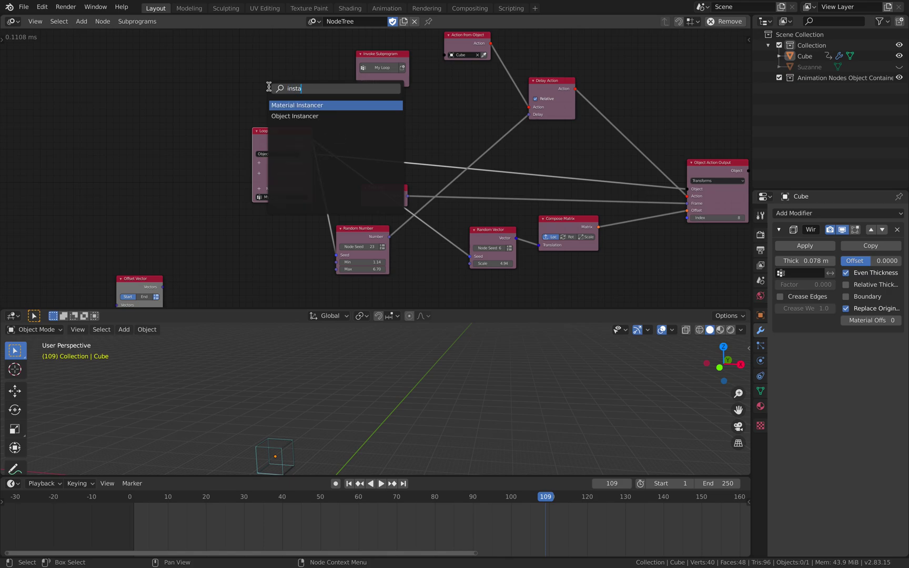
key(Down)
key(Return)
click(173, 83)
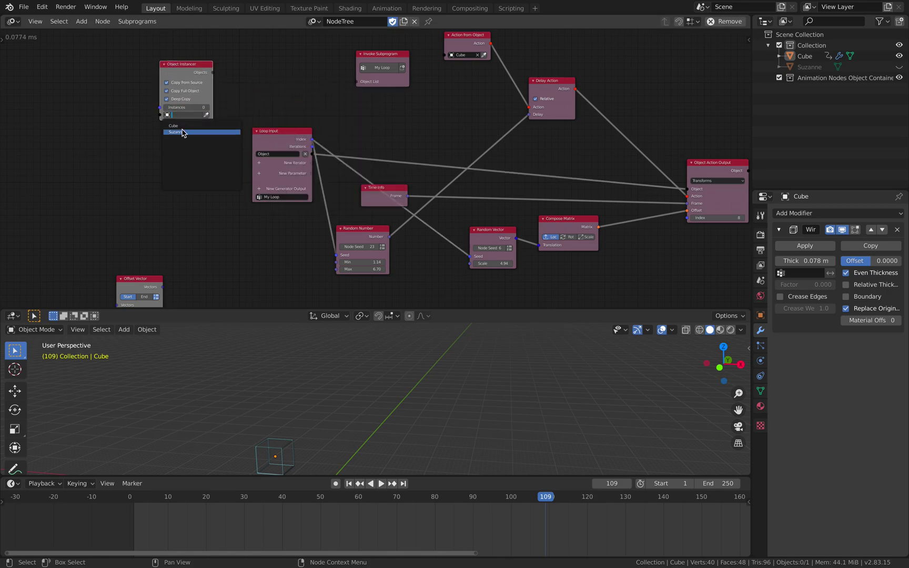
Link the Object Instancer's Objects output to Invoke Subprogram's Object List and place both nodes ahead of the Loop Input
drag(213, 73, 250, 65)
drag(187, 64, 102, 71)
drag(257, 58, 176, 63)
middle_drag(200, 55, 263, 87)
middle_drag(325, 103, 264, 64)
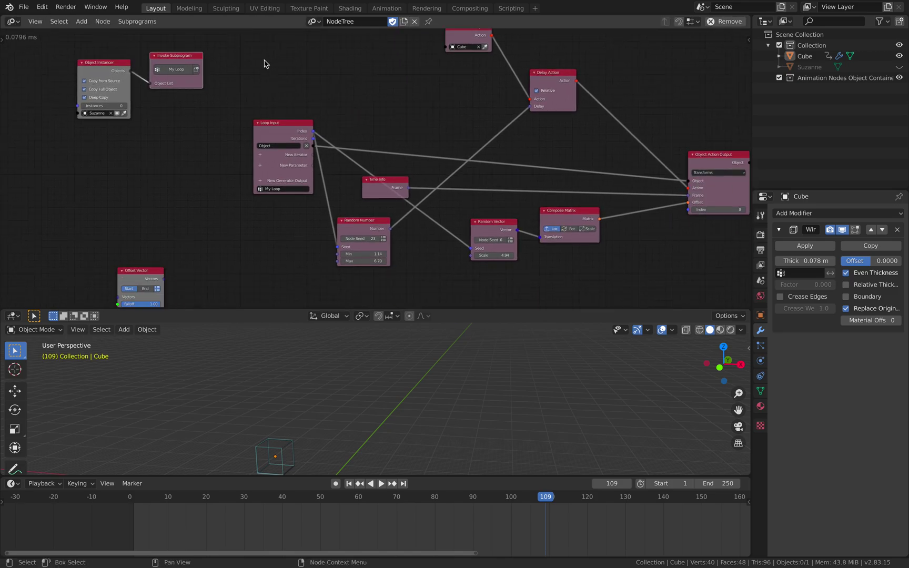
drag(193, 60, 206, 102)
drag(114, 62, 119, 87)
Raise the Object Instancer's Instances to 5
click(128, 132)
click(129, 132)
click(128, 131)
click(128, 132)
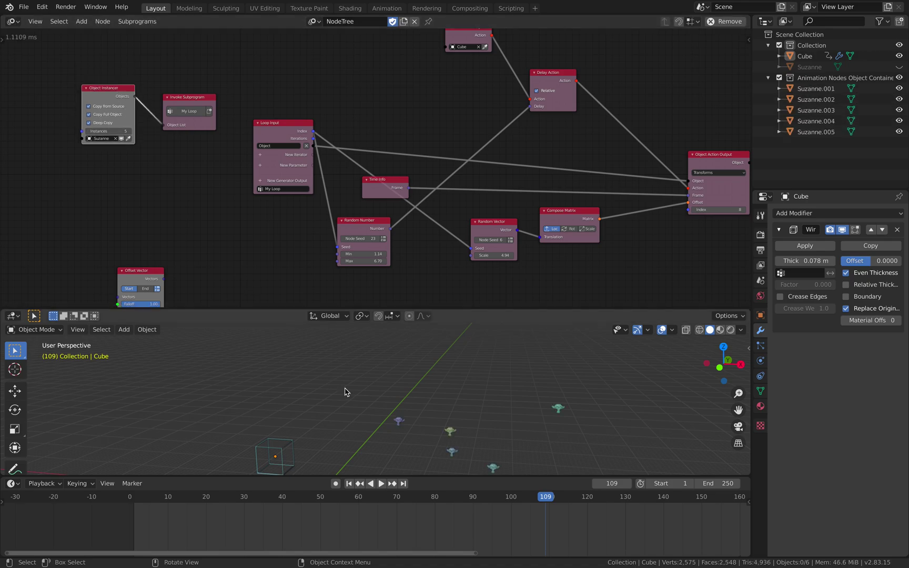
Save the file as a new incremented version named trail_action_003.blend
scroll(337, 387, down, 2)
click(24, 7)
click(91, 90)
click(588, 485)
click(720, 485)
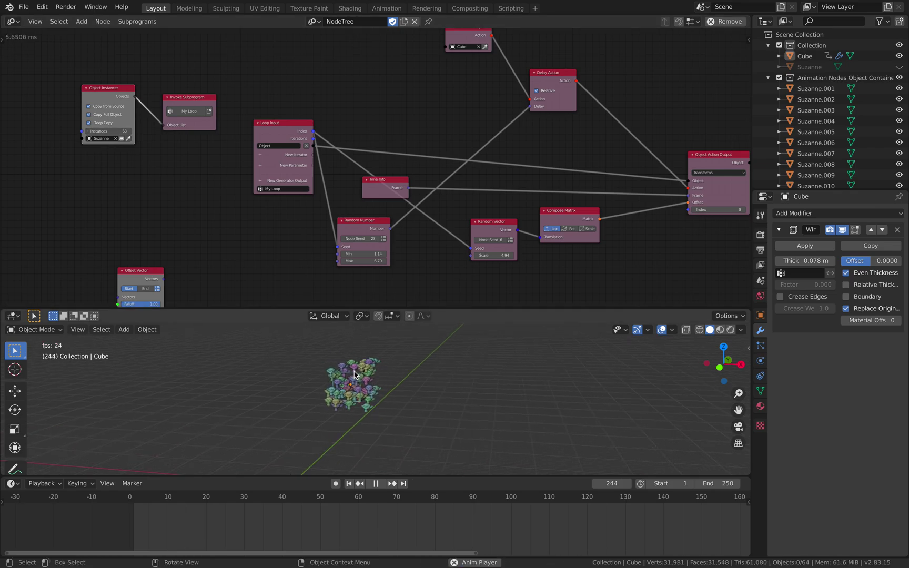
Scale the animated cube up to about 4.43, stop playback and show its transform values
click(356, 376)
key(s)
click(447, 427)
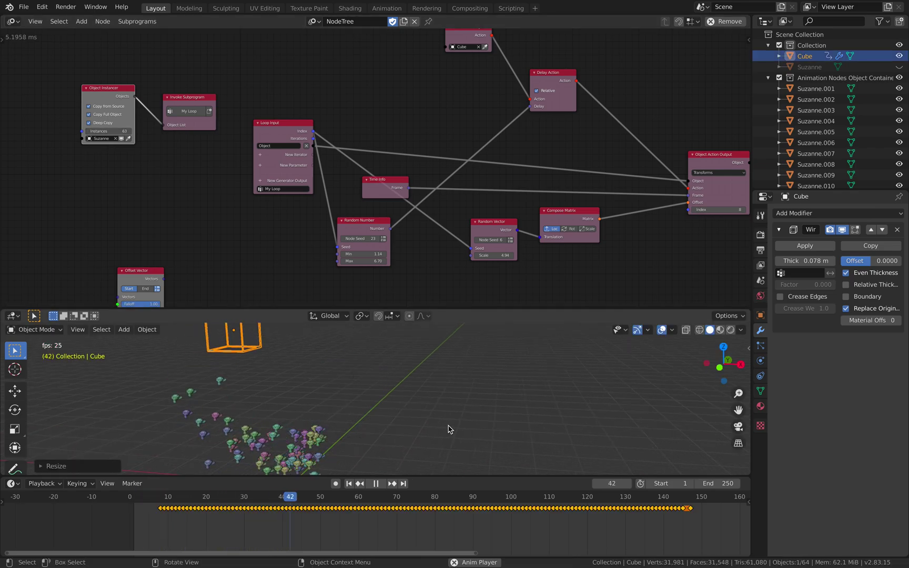
key(space)
click(748, 348)
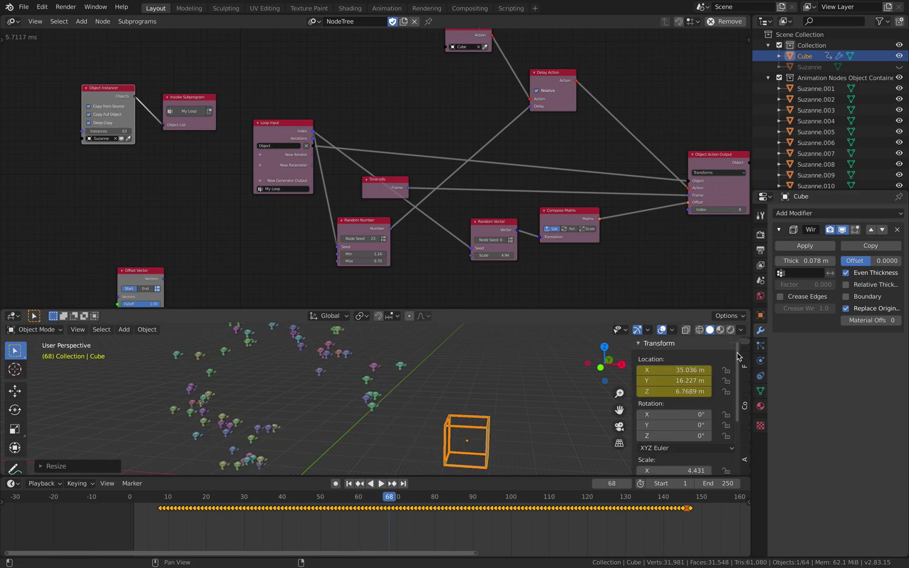
Set the cube's Scale to 10 on X, Y and Z, deselect it and play the animation
scroll(676, 427, down, 2)
drag(676, 428, 675, 448)
key(Return)
key(alt+a)
key(space)
scroll(499, 380, down, 3)
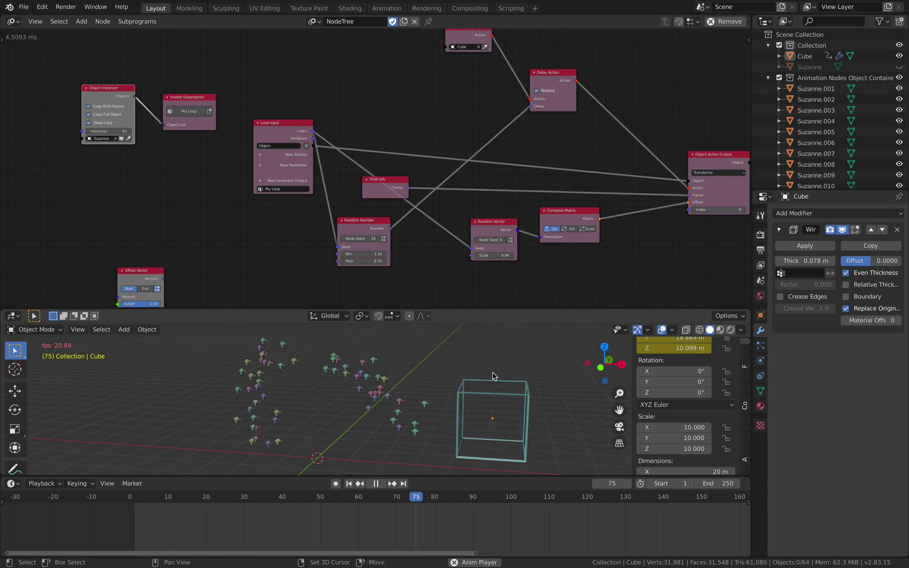
Set the Random Number's Min to 1.26 and Max to 7.84, and the Random Vector's Scale to 6.62
middle_drag(337, 225, 301, 209)
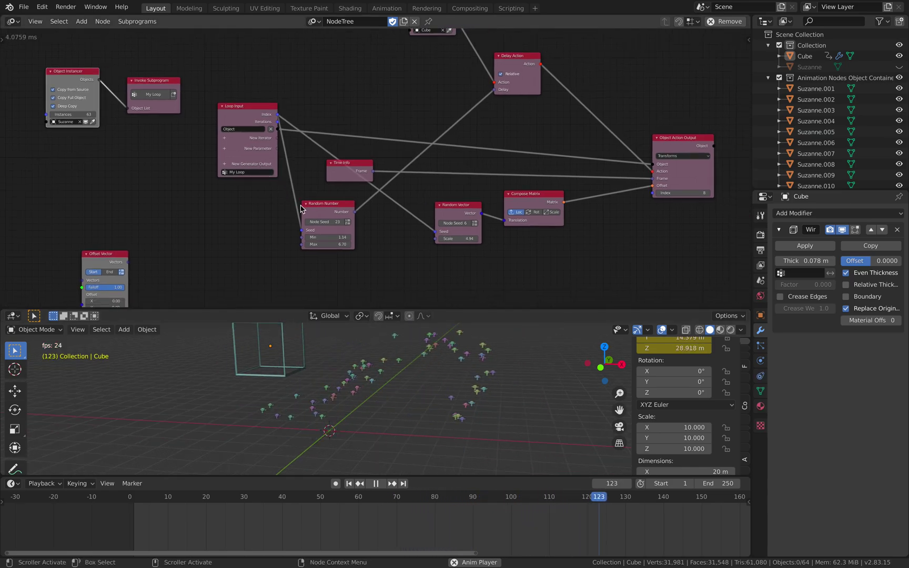
drag(327, 236, 337, 236)
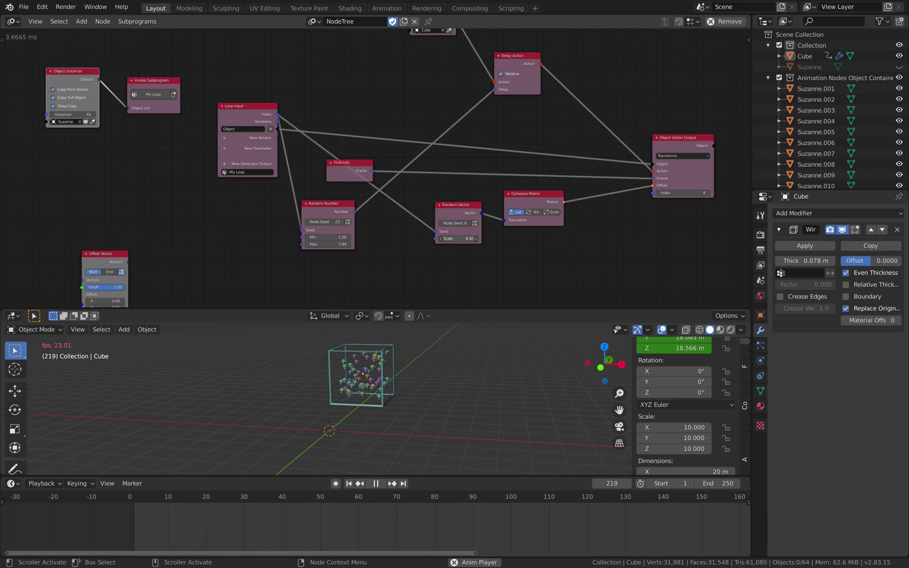
mouse_move(455, 217)
mouse_down()
mouse_move(437, 212)
mouse_move(455, 216)
mouse_up()
scroll(438, 214, up, 2)
Move the Compose Matrix and Object Action Output nodes closer to the network and save the file
middle_drag(475, 219, 419, 217)
drag(503, 196, 484, 205)
drag(691, 165, 624, 172)
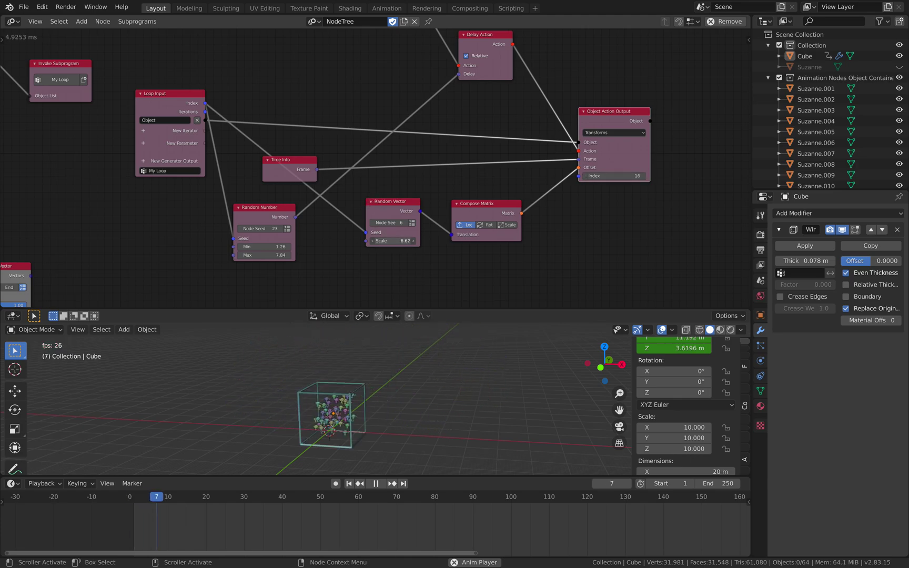
middle_drag(385, 188, 401, 179)
click(419, 121)
key(ctrl+s)
Move the Action from Object node down beside the Delay Action node and tidy the Delay Action's position
middle_drag(417, 101, 439, 170)
scroll(439, 169, down, 1)
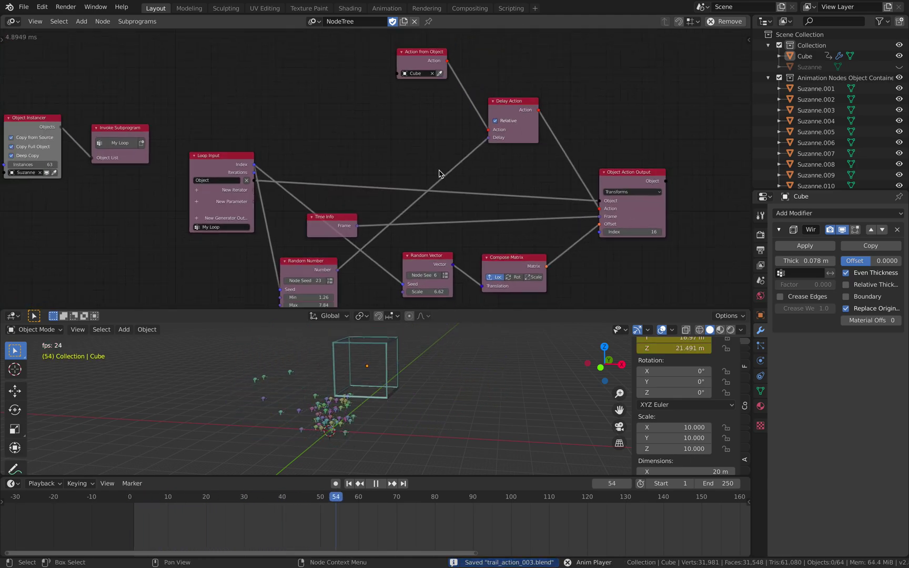
drag(418, 60, 403, 108)
drag(500, 111, 489, 116)
scroll(460, 116, up, 3)
middle_drag(457, 114, 414, 95)
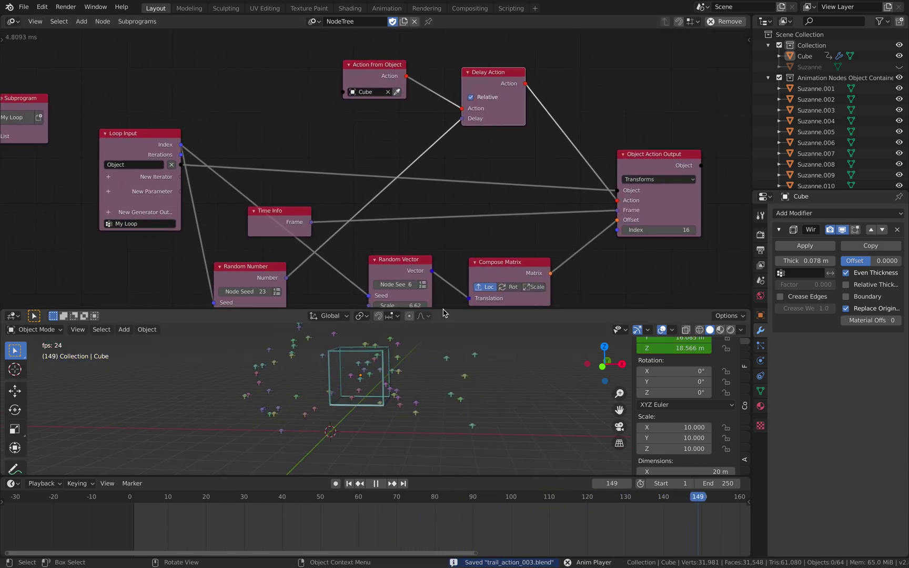
Enlarge the 3D viewport, scale the cube to about 8.39, stop playback and deselect the cube
drag(443, 308, 441, 272)
click(376, 333)
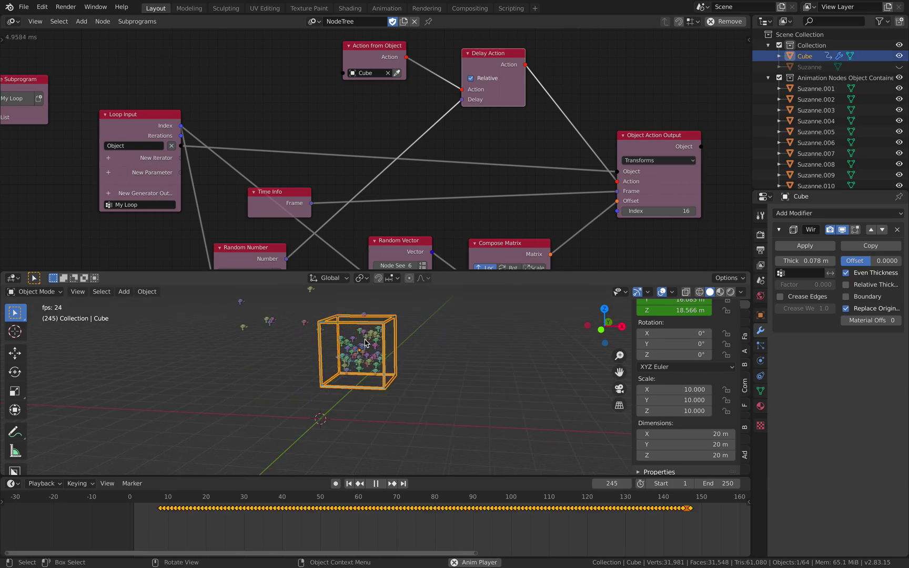
key(s)
click(431, 383)
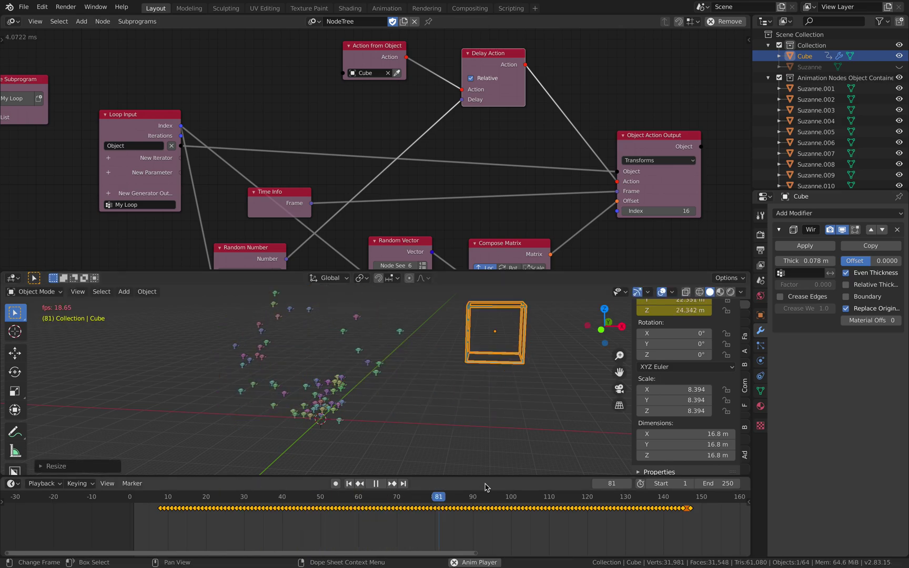
key(space)
click(469, 409)
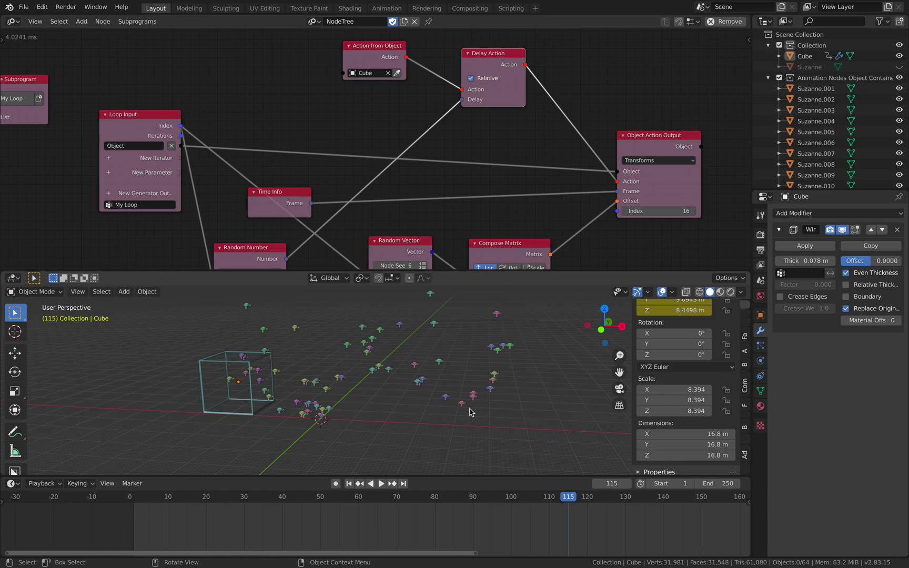
Play the animation and scrub to frame 132 to examine how the monkeys trail the cube
click(380, 484)
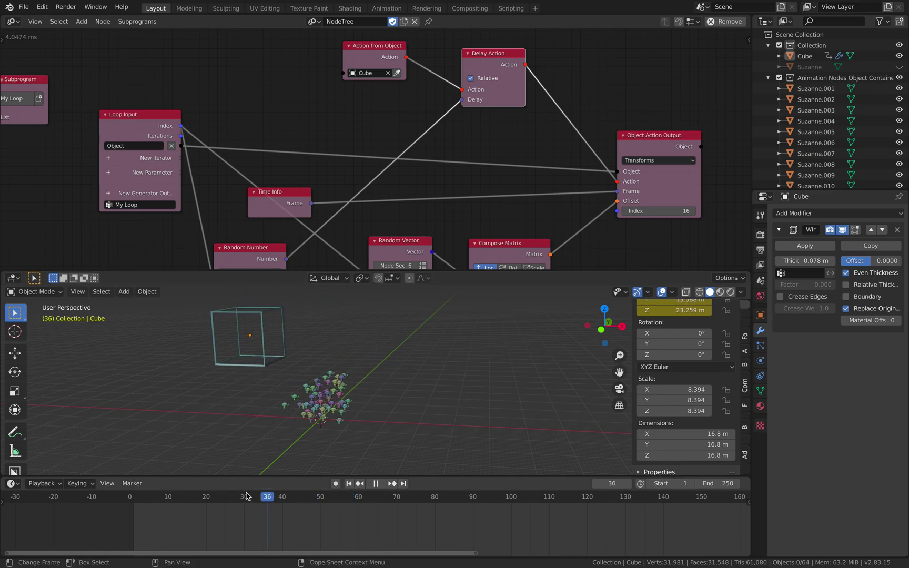
drag(656, 488, 634, 458)
middle_drag(458, 310, 443, 301)
scroll(376, 192, down, 1)
scroll(379, 140, down, 2)
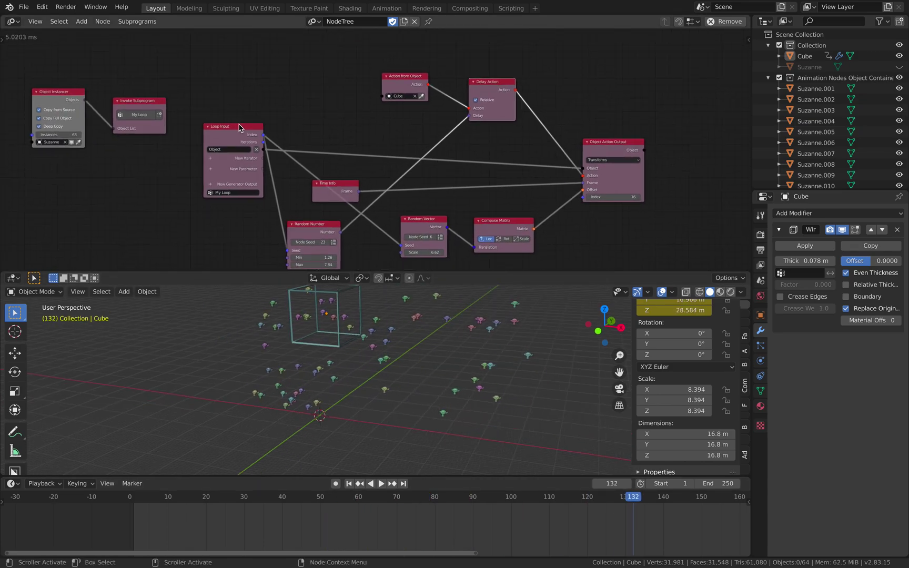
Rearrange the Time Info, Compose Matrix, Random Vector and Random Number nodes, placing Random Number below Action from Object
drag(238, 124, 234, 121)
drag(347, 190, 468, 181)
drag(497, 222, 513, 214)
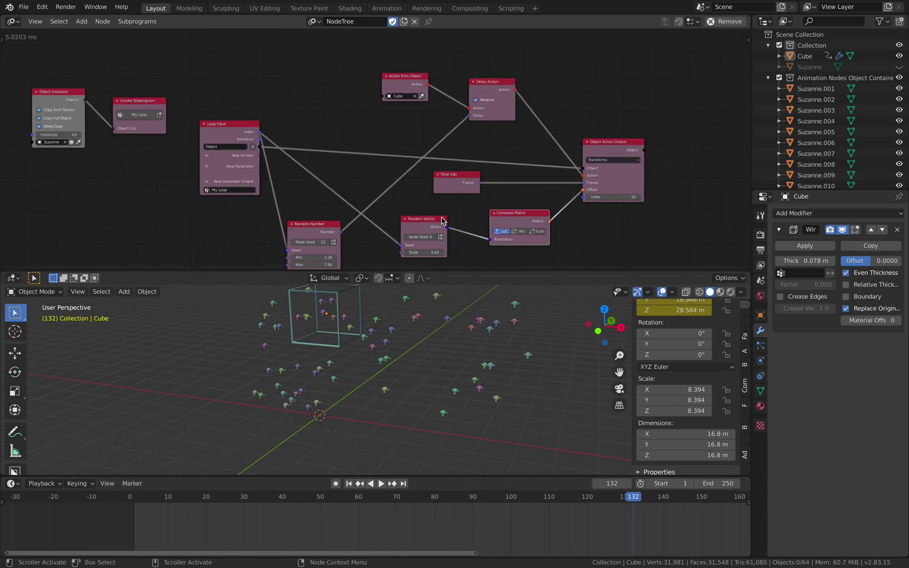
drag(438, 222, 462, 209)
drag(330, 223, 414, 73)
drag(502, 85, 509, 88)
Move the Loop Input, Object Action Output, Compose Matrix and Time Info nodes closer together to compact the loop network
drag(258, 124, 352, 156)
drag(582, 156, 562, 144)
drag(518, 220, 503, 213)
drag(463, 179, 442, 195)
scroll(443, 196, up, 1)
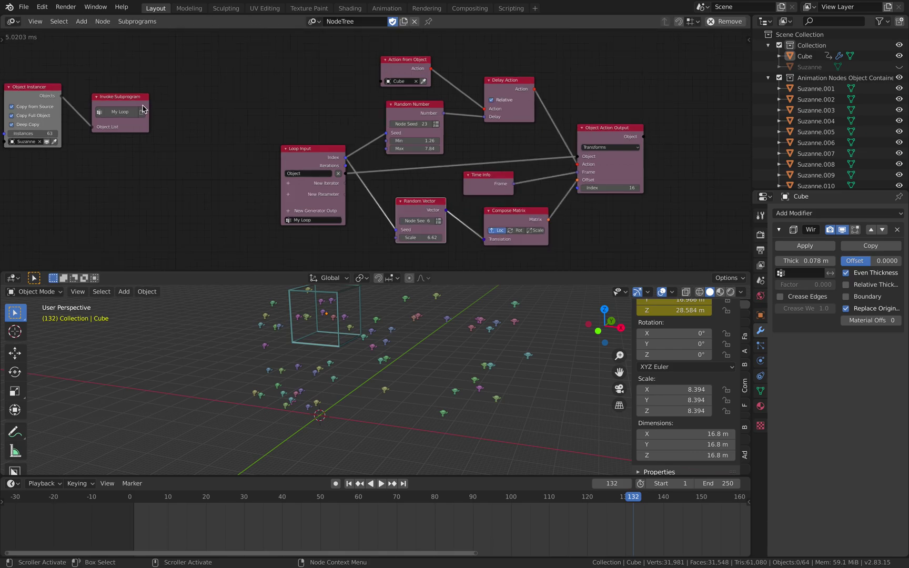
Move the Invoke Subprogram and Object Instancer nodes closer to the loop and set Instances to 100
drag(138, 97, 240, 87)
drag(37, 87, 118, 91)
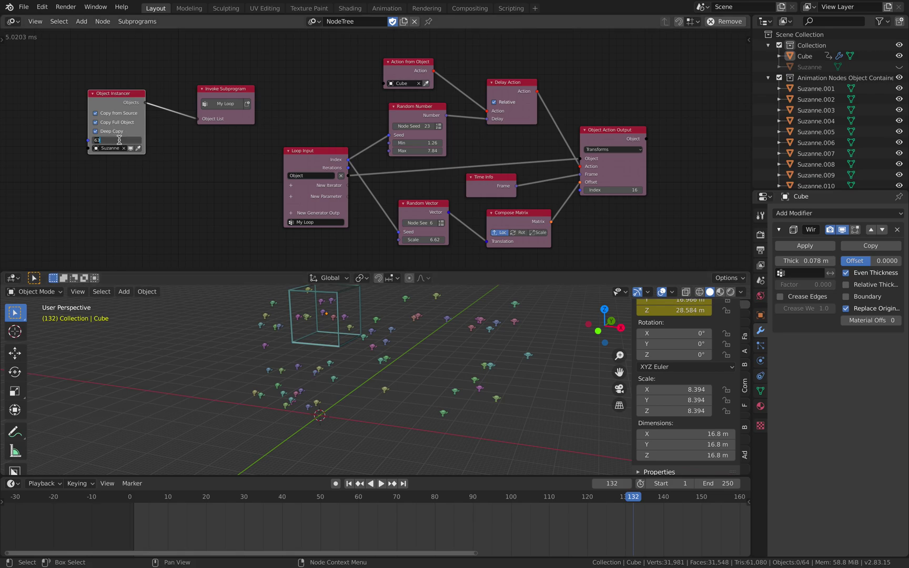
text(100)
key(Return)
Play and scrub the animation to frame 142 to check the monkeys' motion, and save the file
middle_drag(272, 454, 264, 463)
click(209, 497)
key(space)
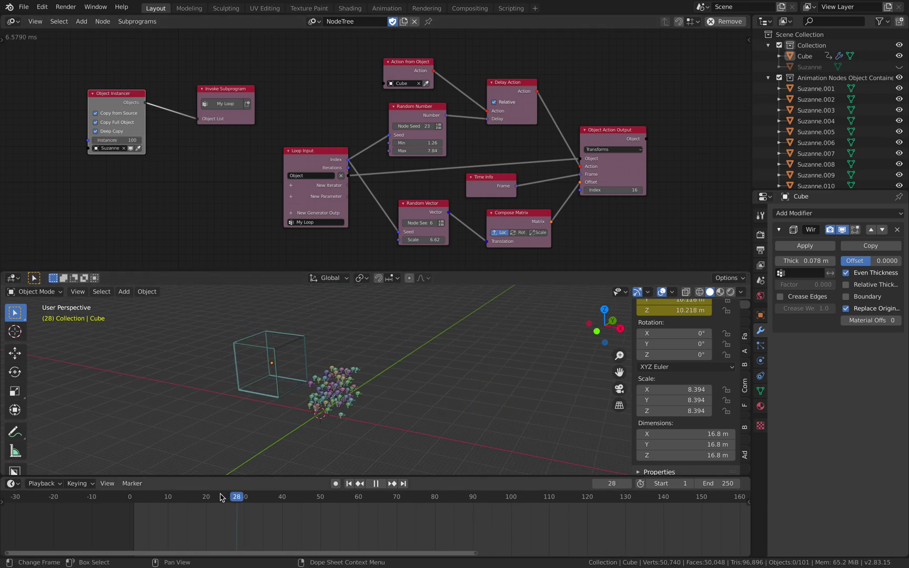
drag(206, 494, 671, 455)
middle_drag(453, 347, 471, 315)
key(ctrl+s)
scroll(475, 202, up, 1)
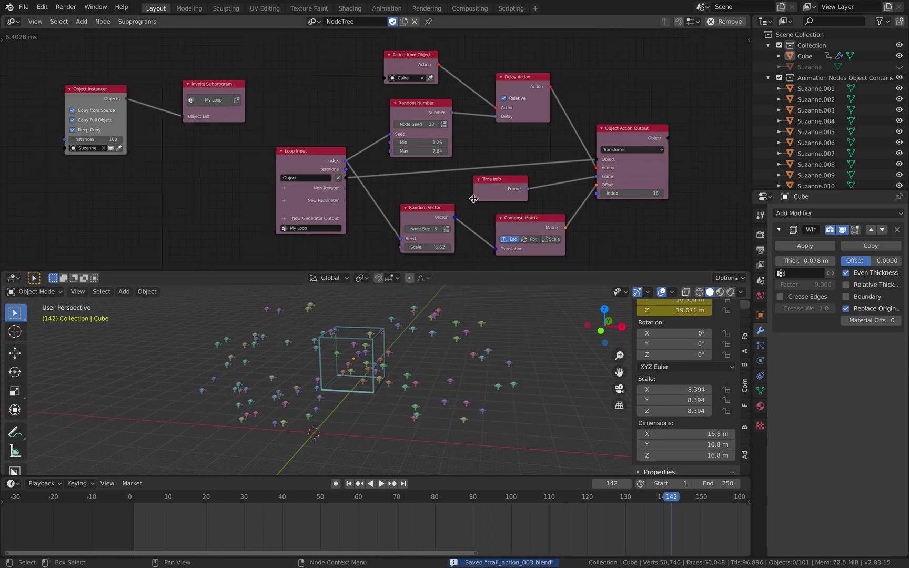
middle_drag(400, 326, 382, 305)
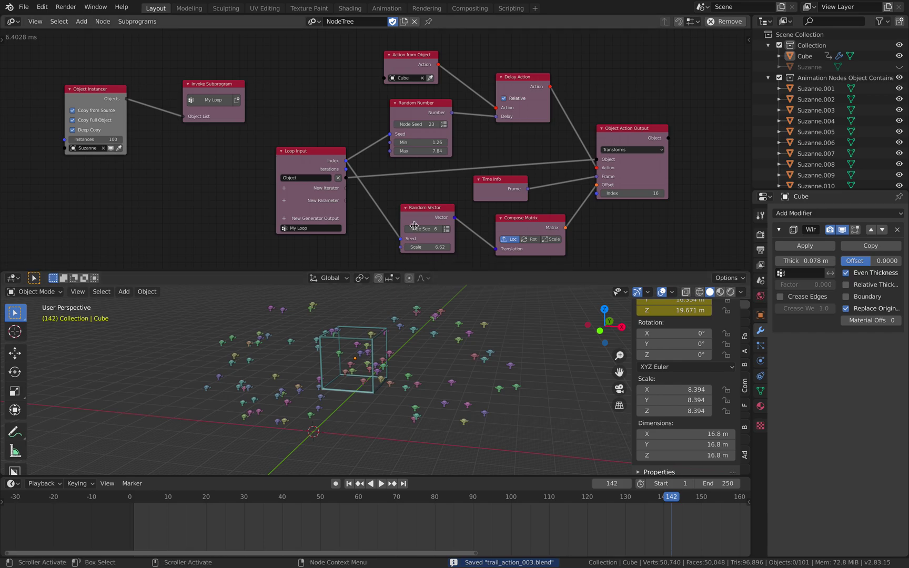
Play and scrub the animation from several points along the timeline to examine how the monkeys trail the cube
drag(345, 495, 385, 488)
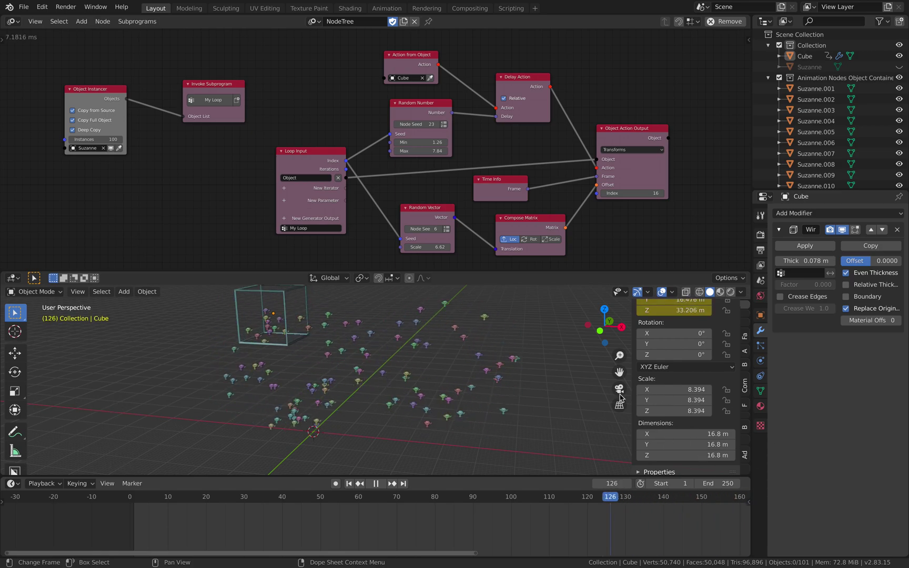
key(space)
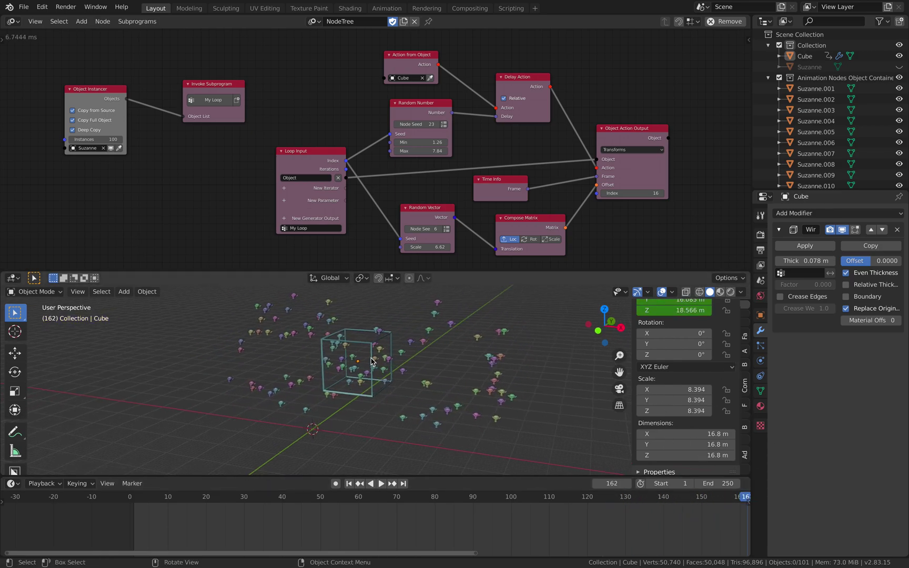
middle_drag(371, 358, 402, 360)
click(396, 496)
key(space)
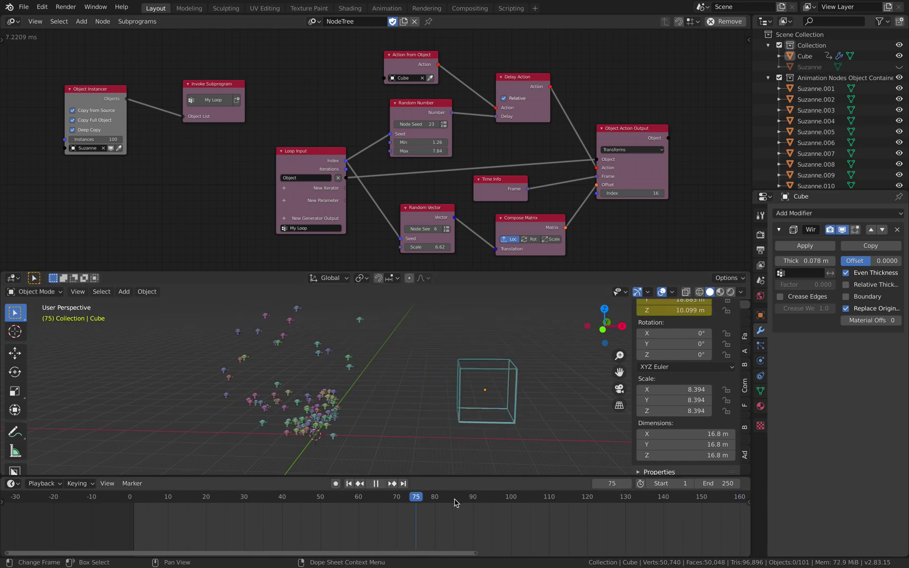
drag(469, 499, 117, 478)
Extend the animation's end frame to 325 and save the file
scroll(519, 508, down, 6)
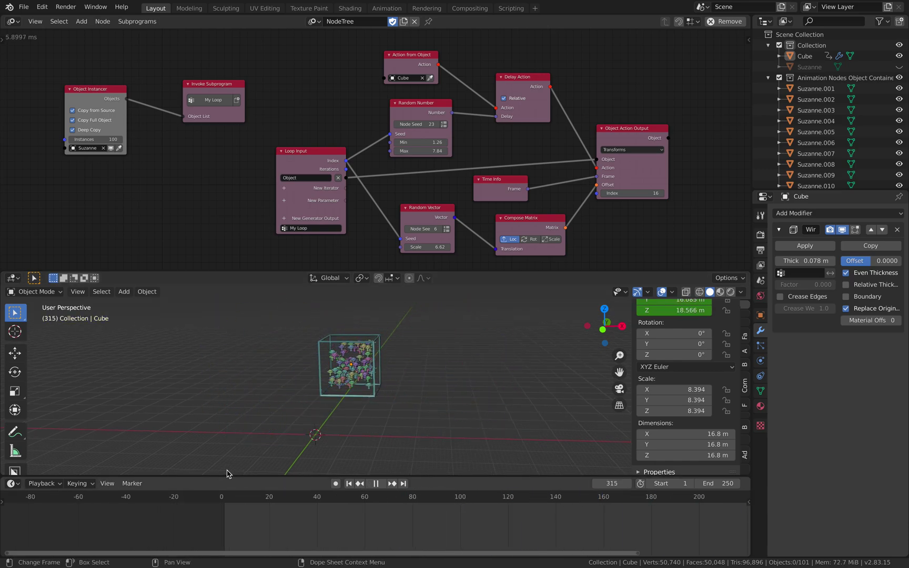
key(space)
scroll(468, 527, down, 5)
middle_drag(463, 527, 389, 526)
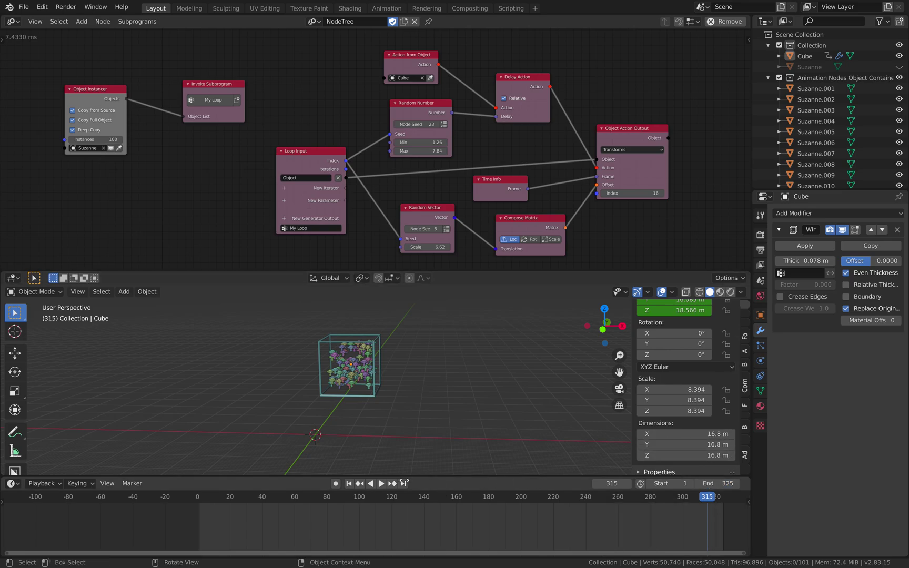
middle_drag(424, 508, 369, 501)
key(ctrl+s)
Play and scrub the lengthened animation, stopping at frame 146, to check the monkeys' spread around the cube
key(space)
drag(366, 498, 390, 511)
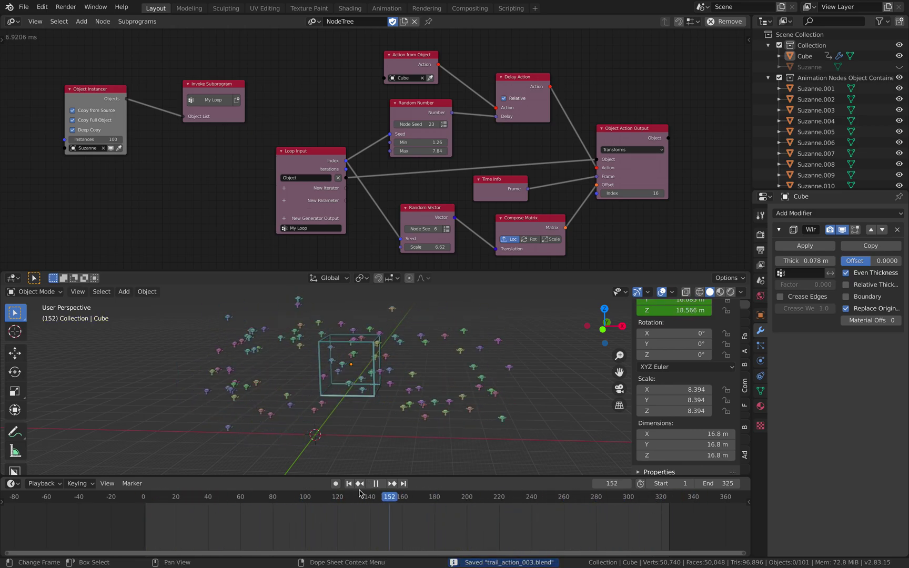
key(space)
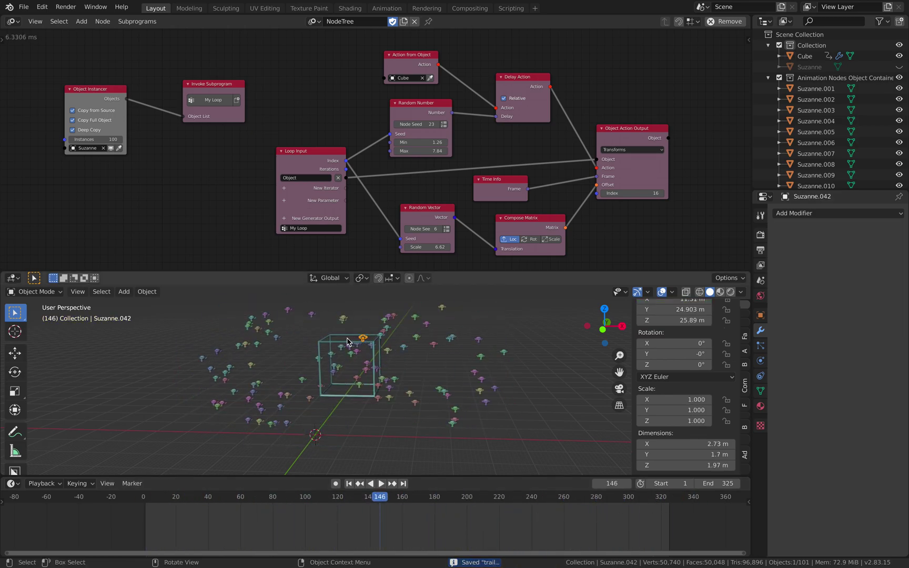
Make the wireframe cube the active object again, clear the selection and save the file
click(348, 335)
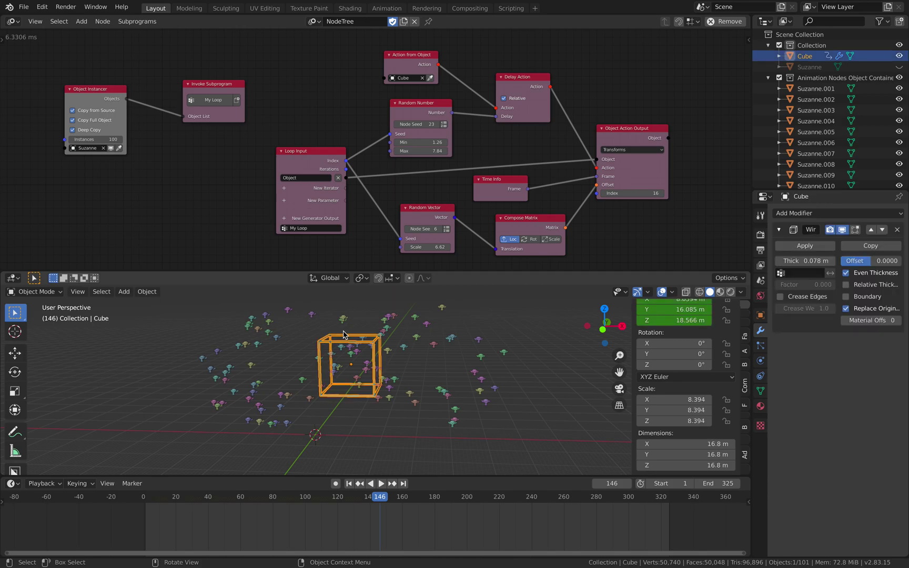
click(444, 374)
key(ctrl+s)
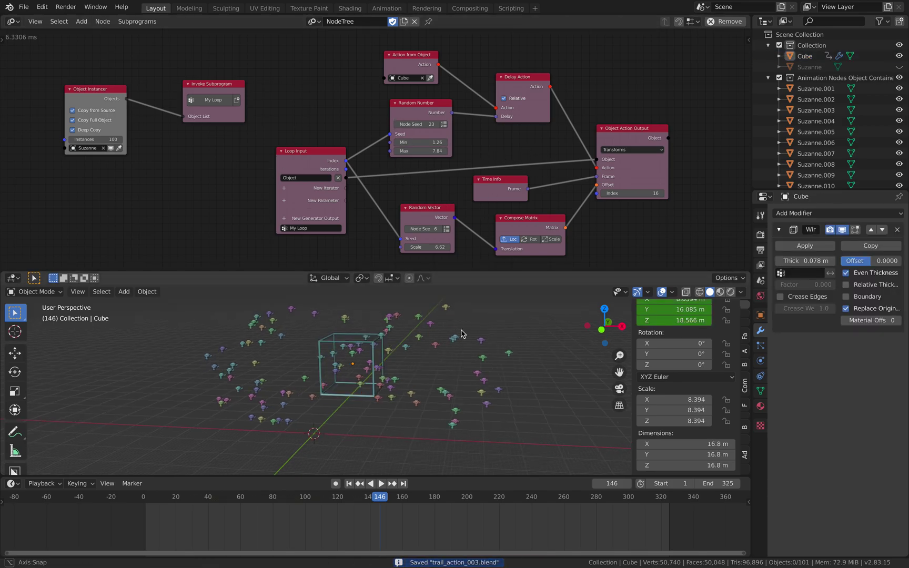
Play and scrub the animation to frame 220 and save the file
key(space)
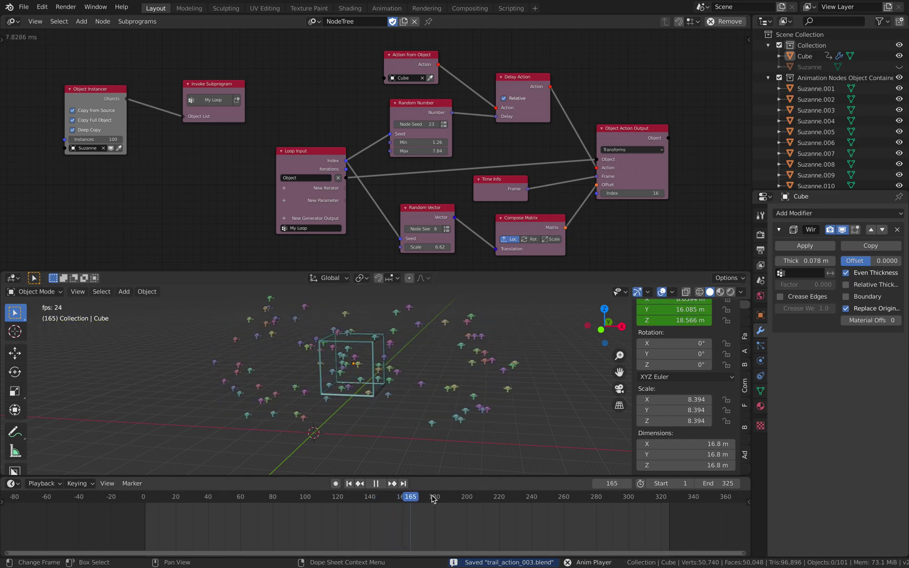
mouse_move(425, 492)
mouse_down()
mouse_move(192, 497)
mouse_move(429, 496)
mouse_up()
key(space)
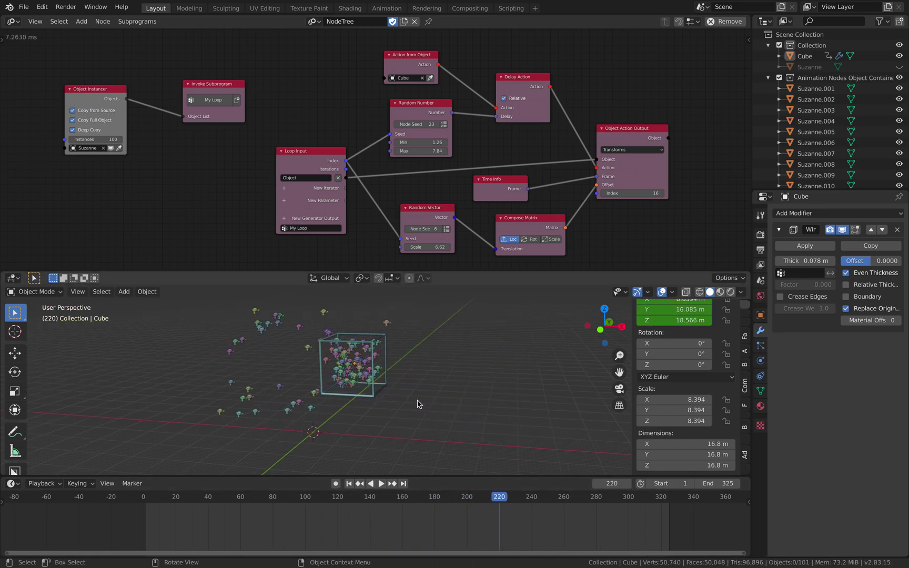
Move Invoke Subprogram closer to Object Instancer, and shift Action from Object and Delay Action toward Object Action Output
scroll(263, 165, down, 1)
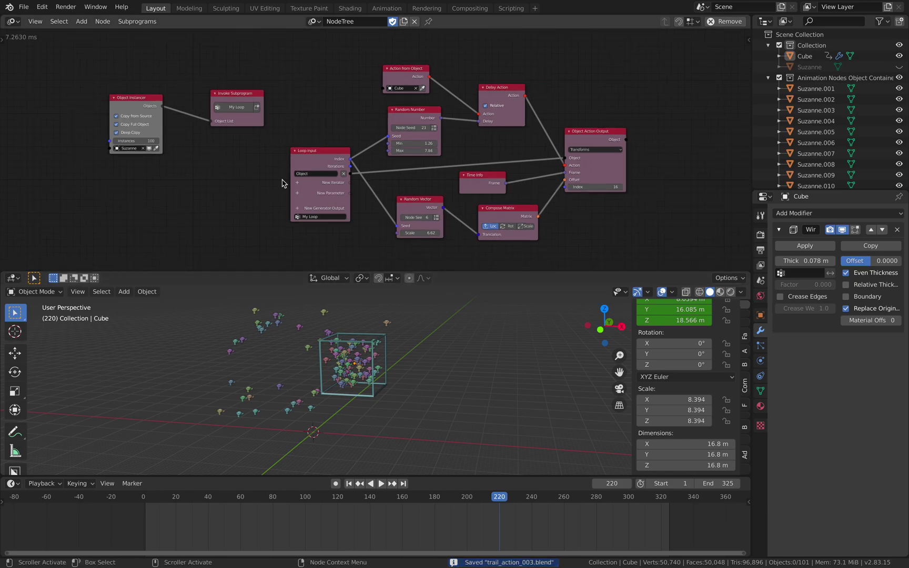
drag(245, 92, 214, 106)
scroll(315, 110, up, 1)
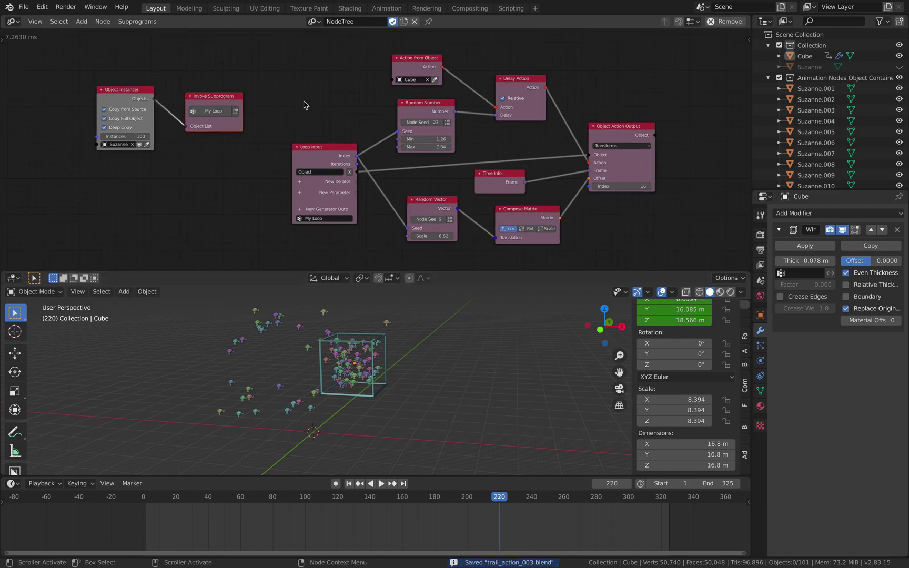
scroll(326, 110, up, 1)
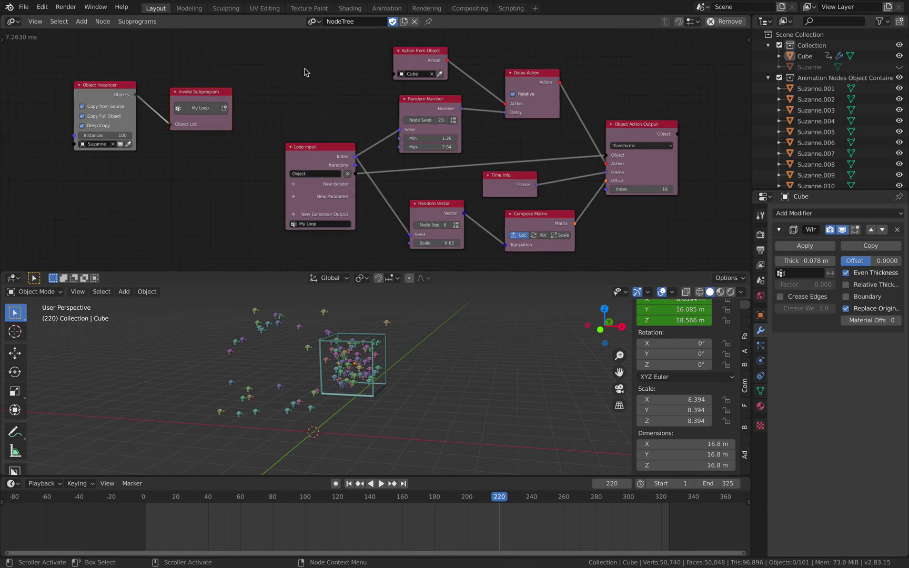
drag(416, 56, 435, 61)
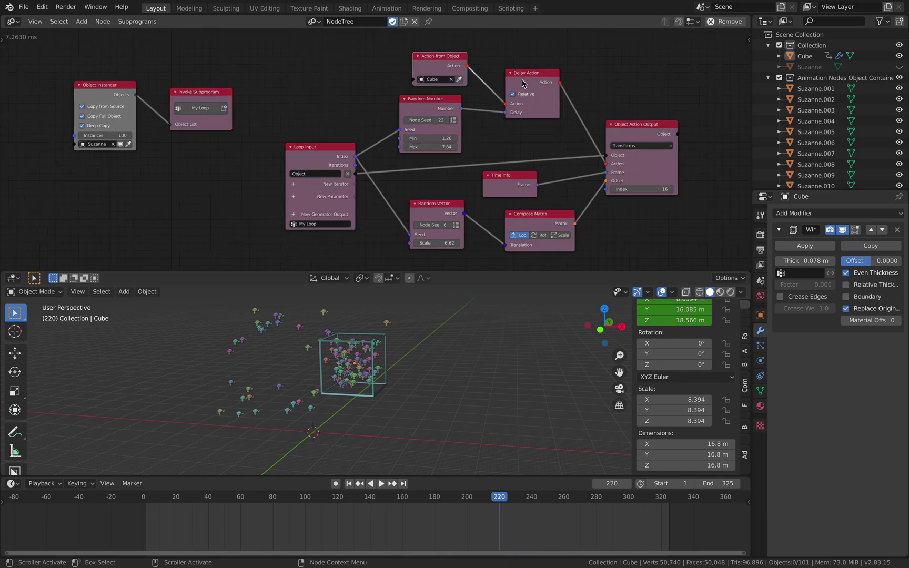
drag(519, 83, 536, 92)
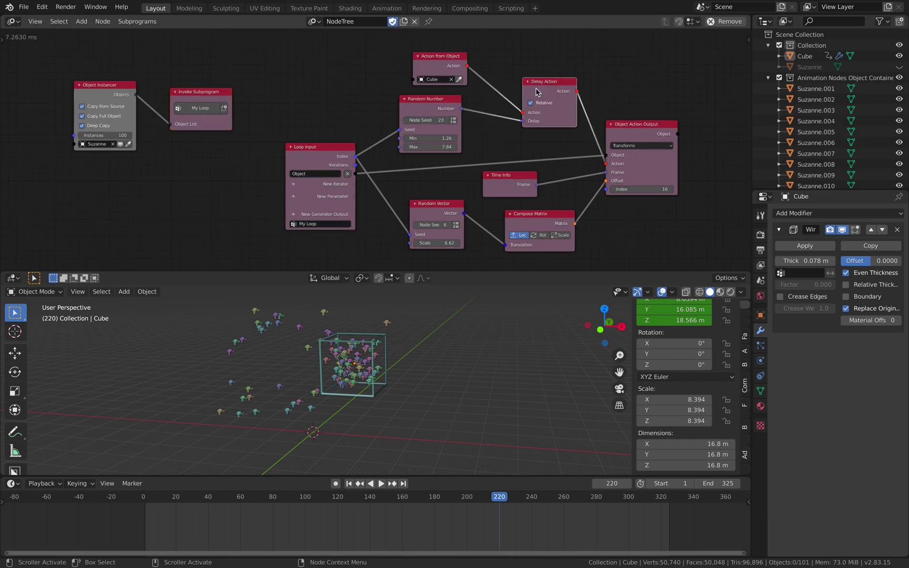